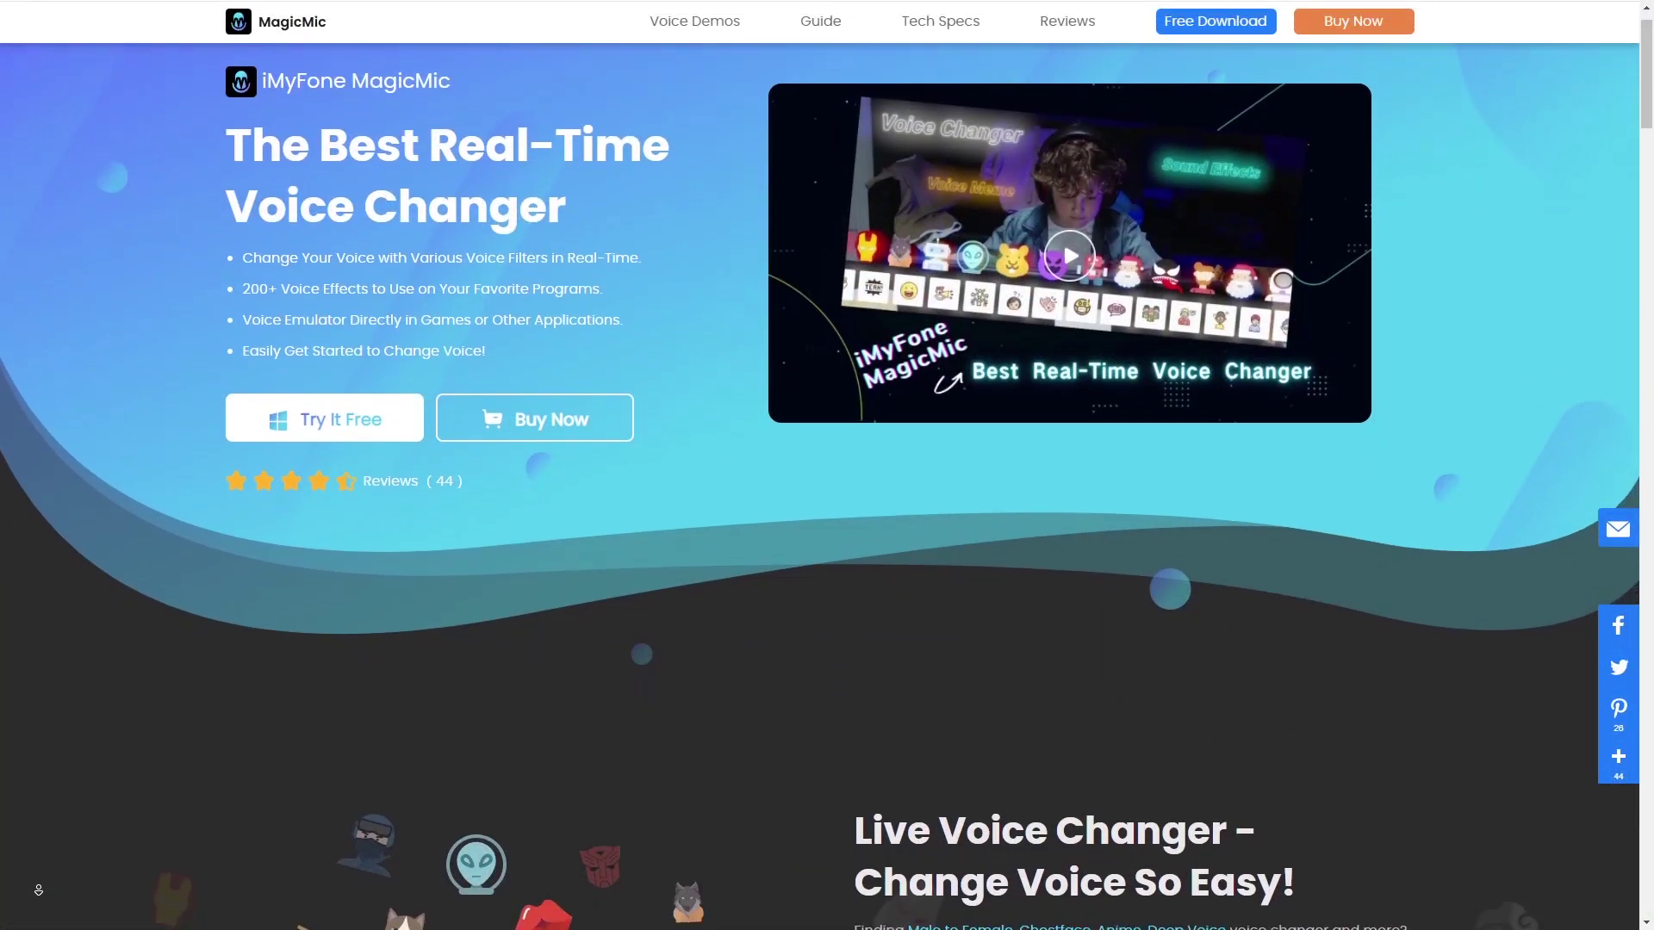
- Scroll the MagicMic product page past the voice filter samples to the Mac and Windows soundboard section
scroll(820, 465, down, 2)
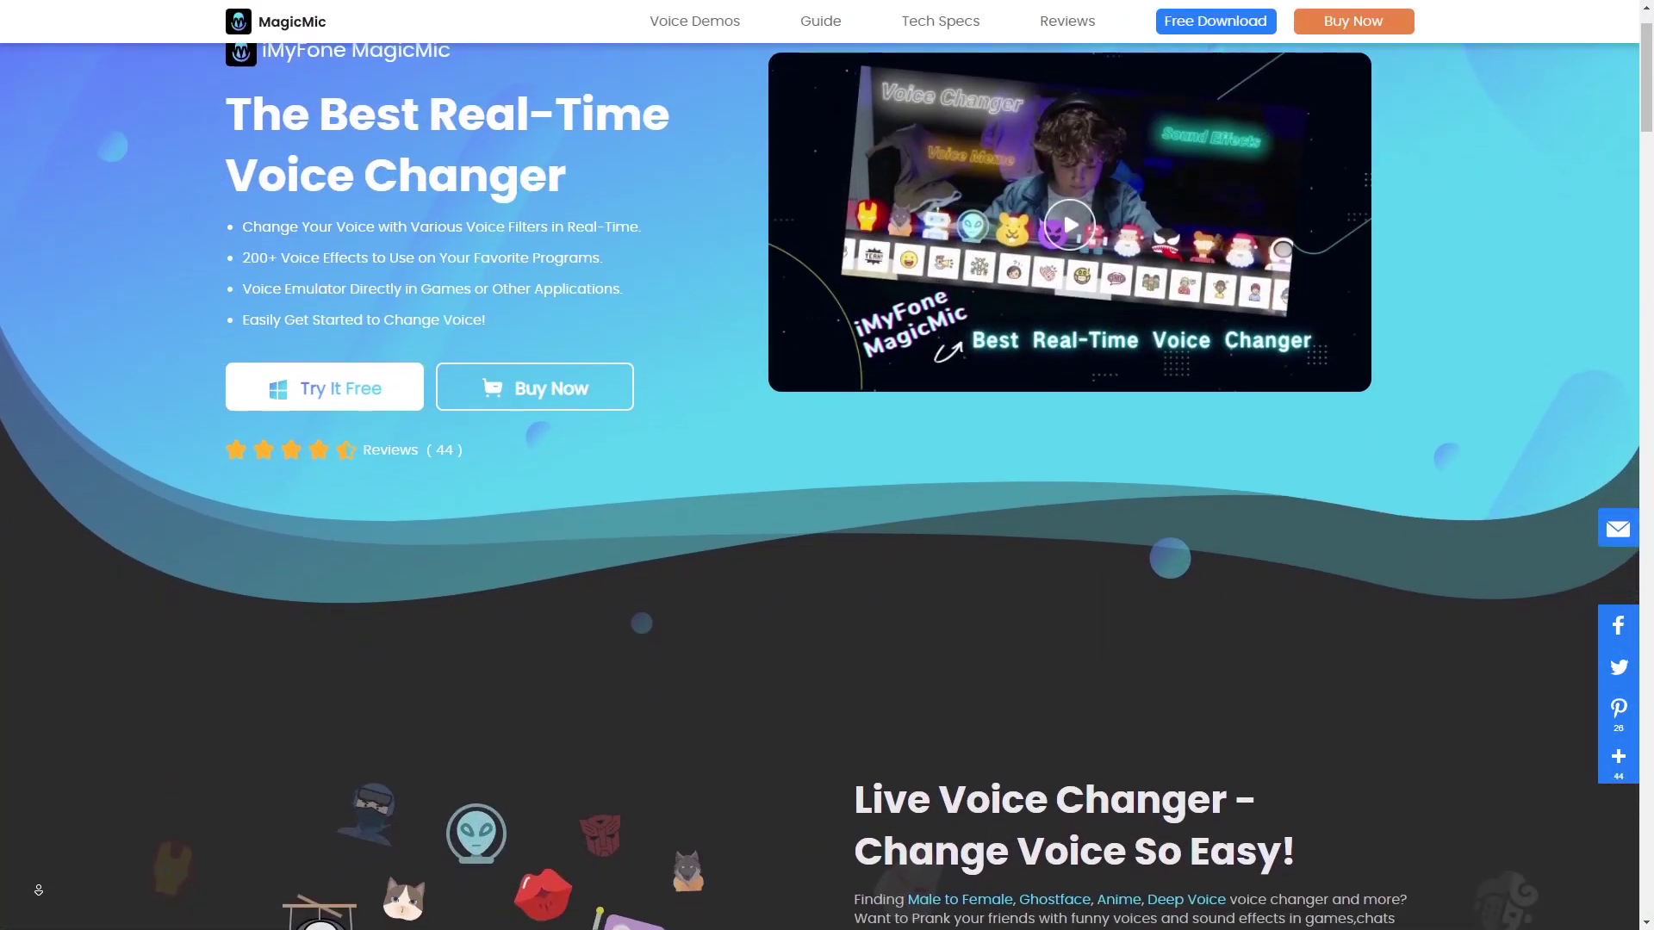
scroll(819, 466, down, 2)
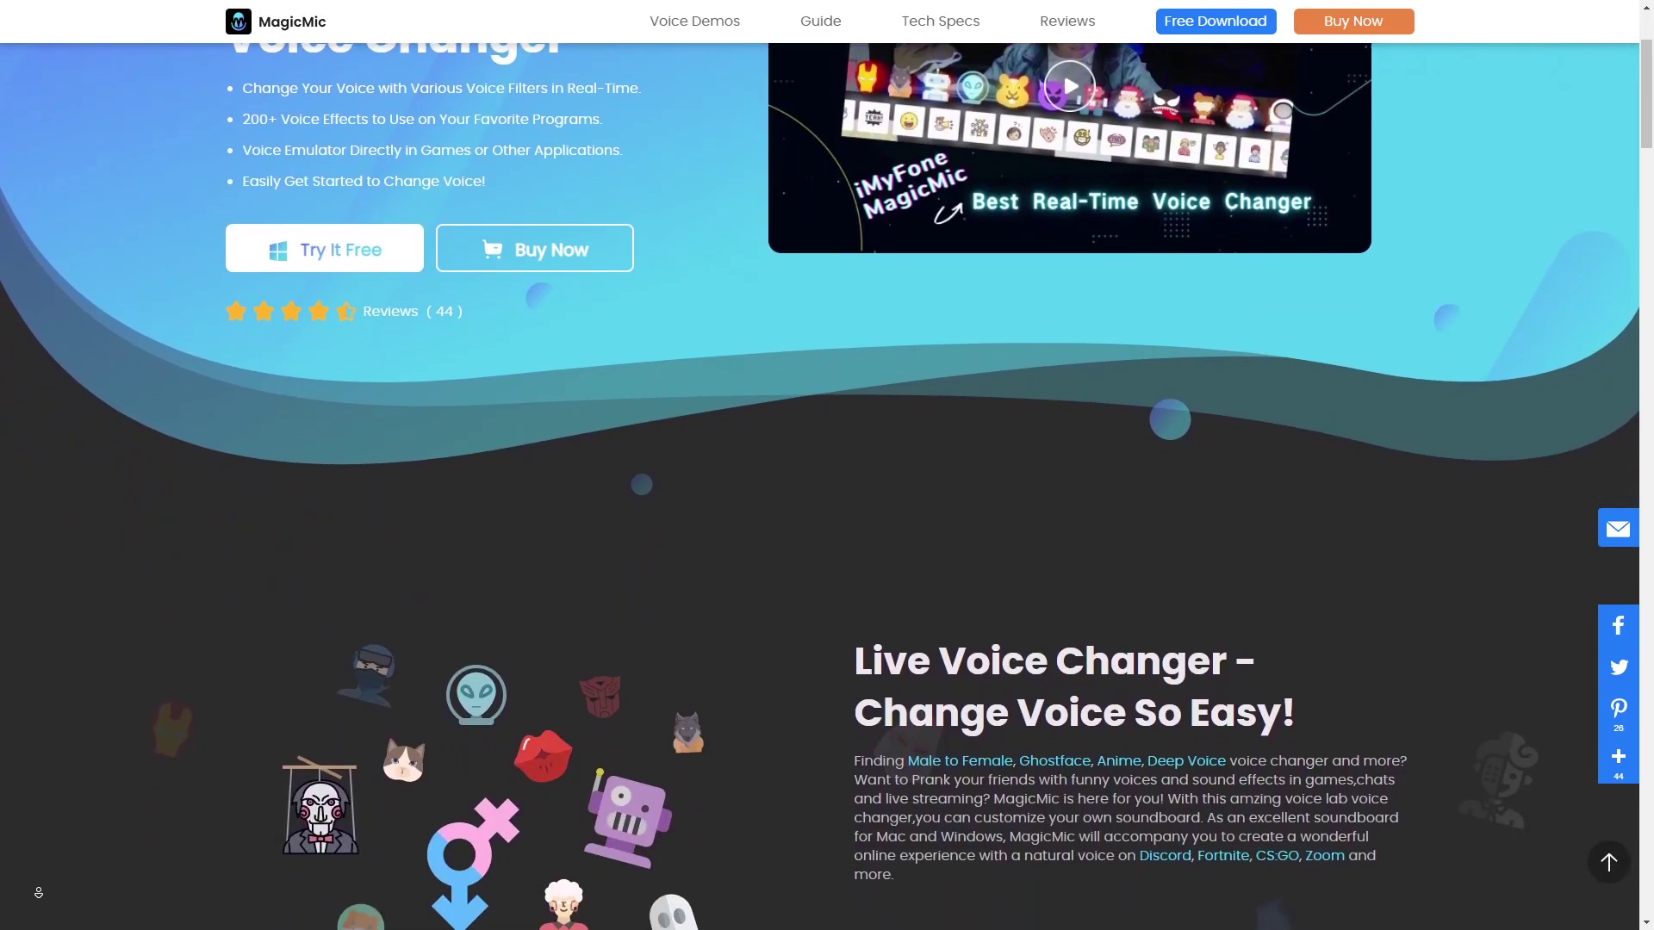
scroll(819, 465, down, 2)
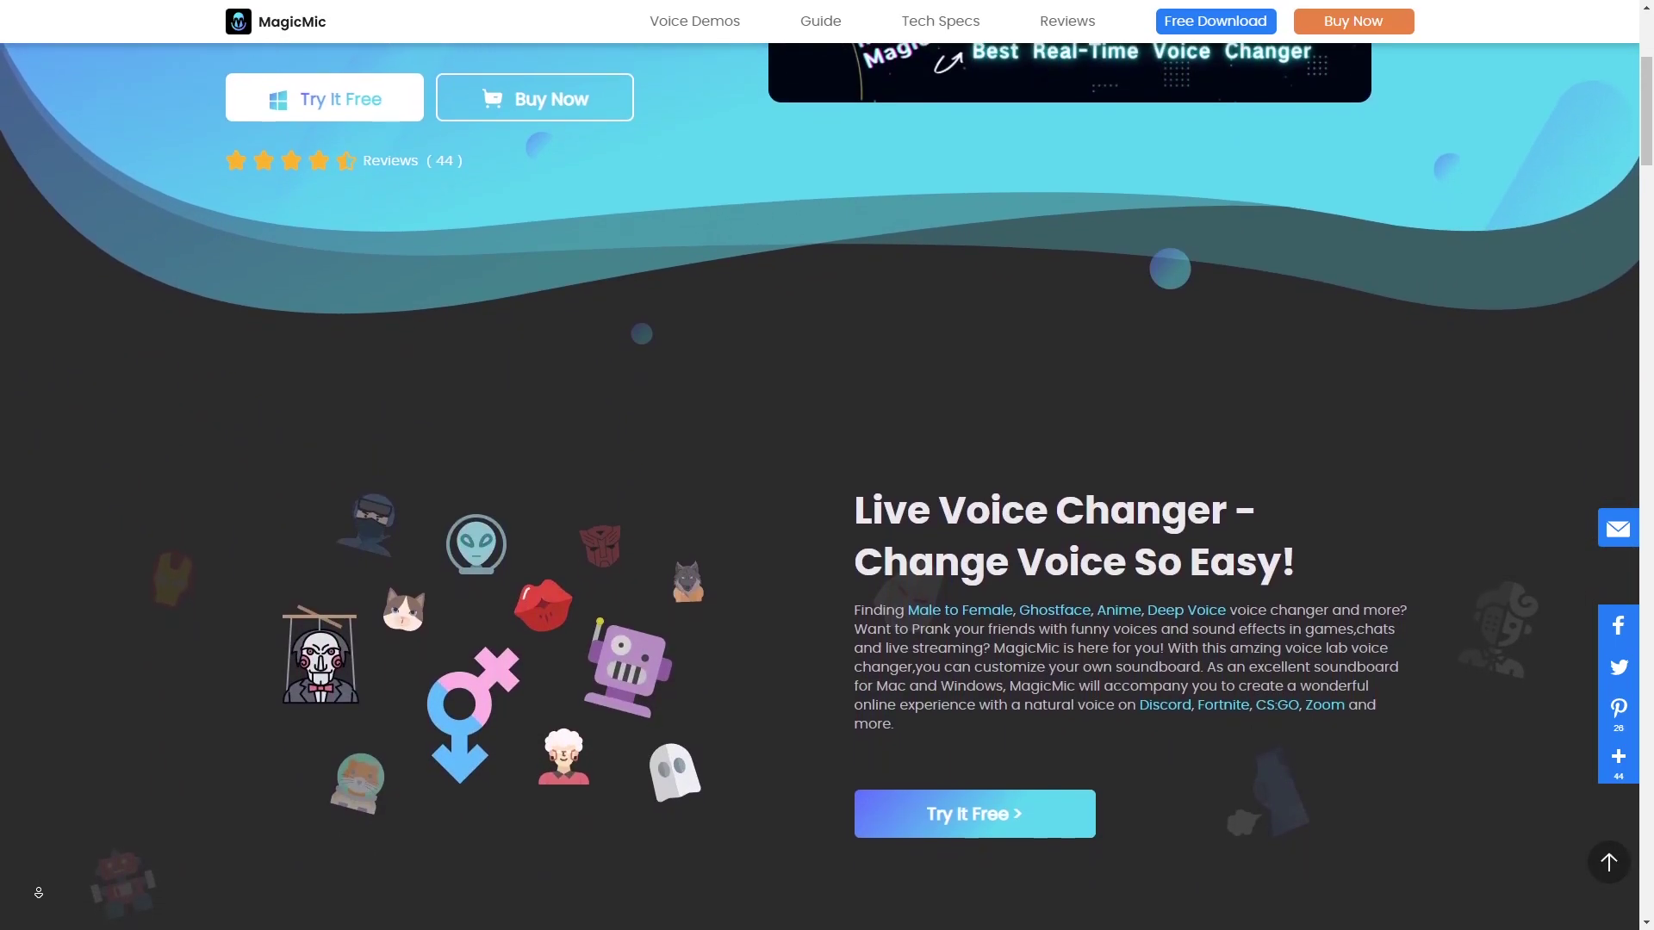
scroll(819, 465, down, 2)
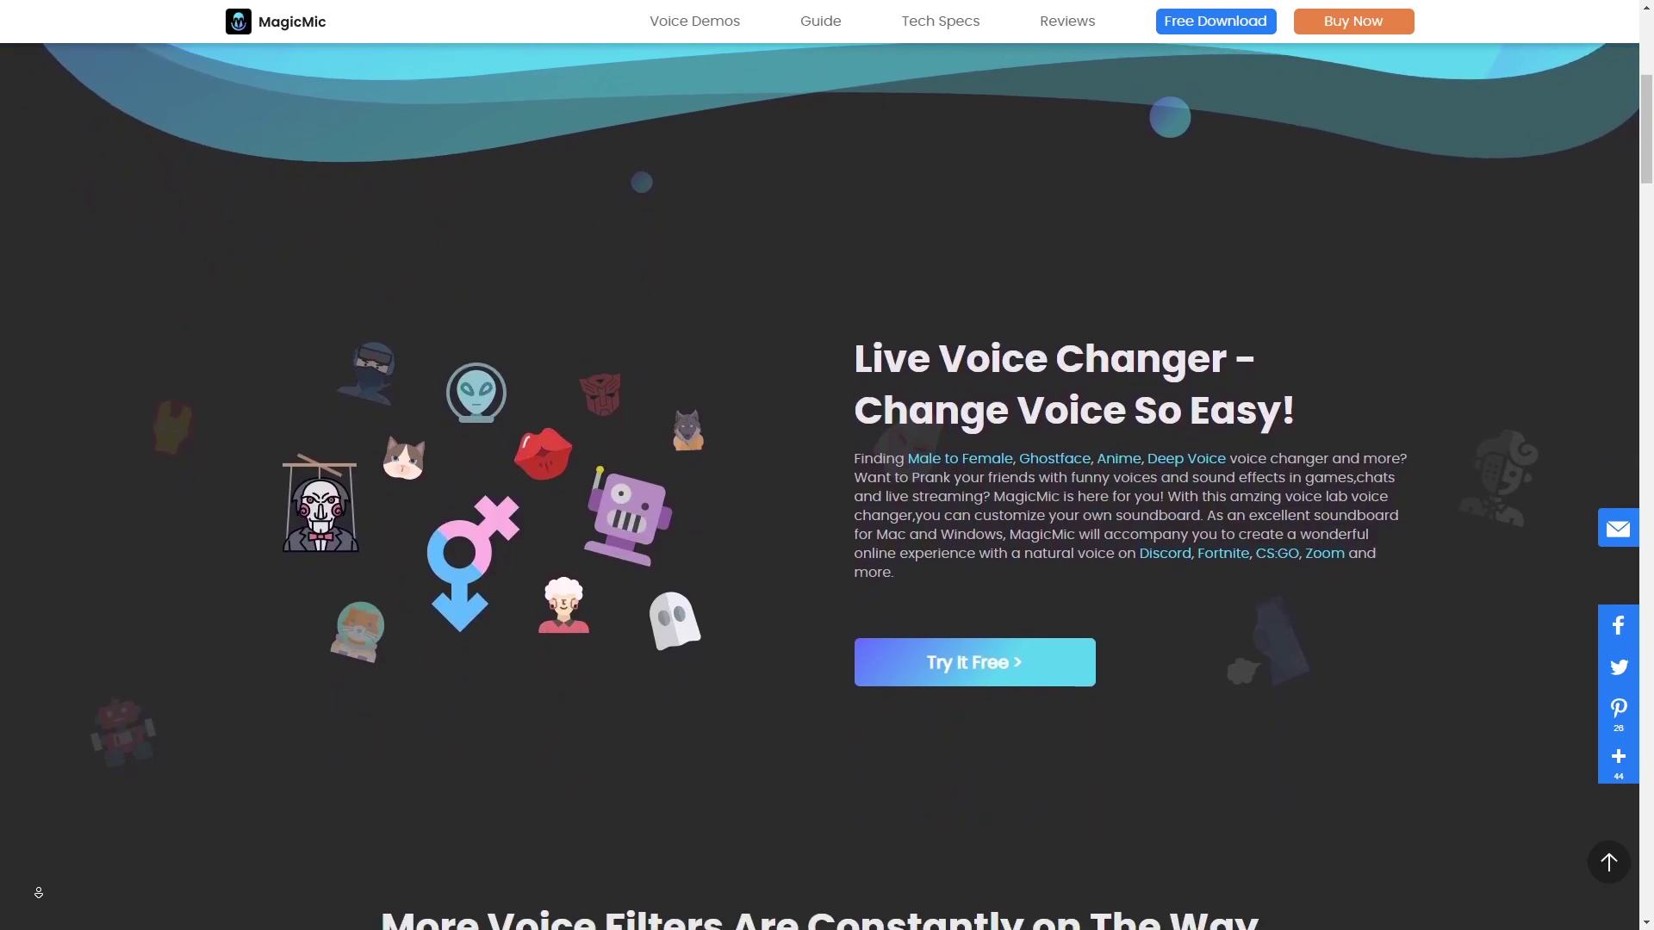
scroll(820, 465, down, 2)
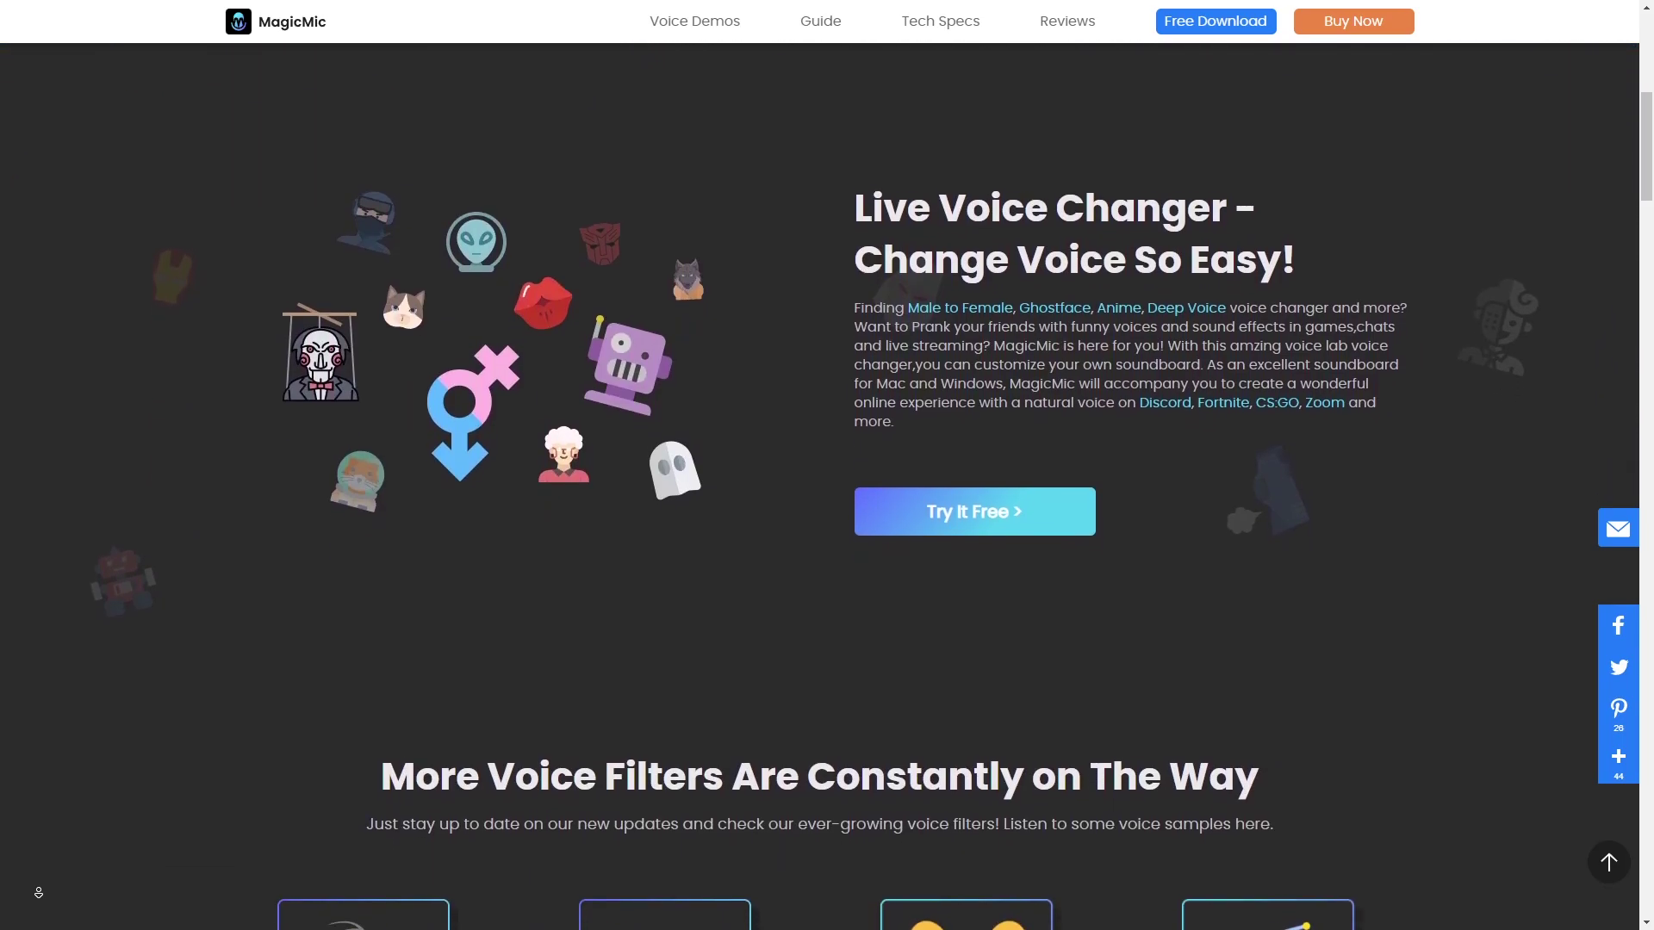
scroll(819, 465, down, 2)
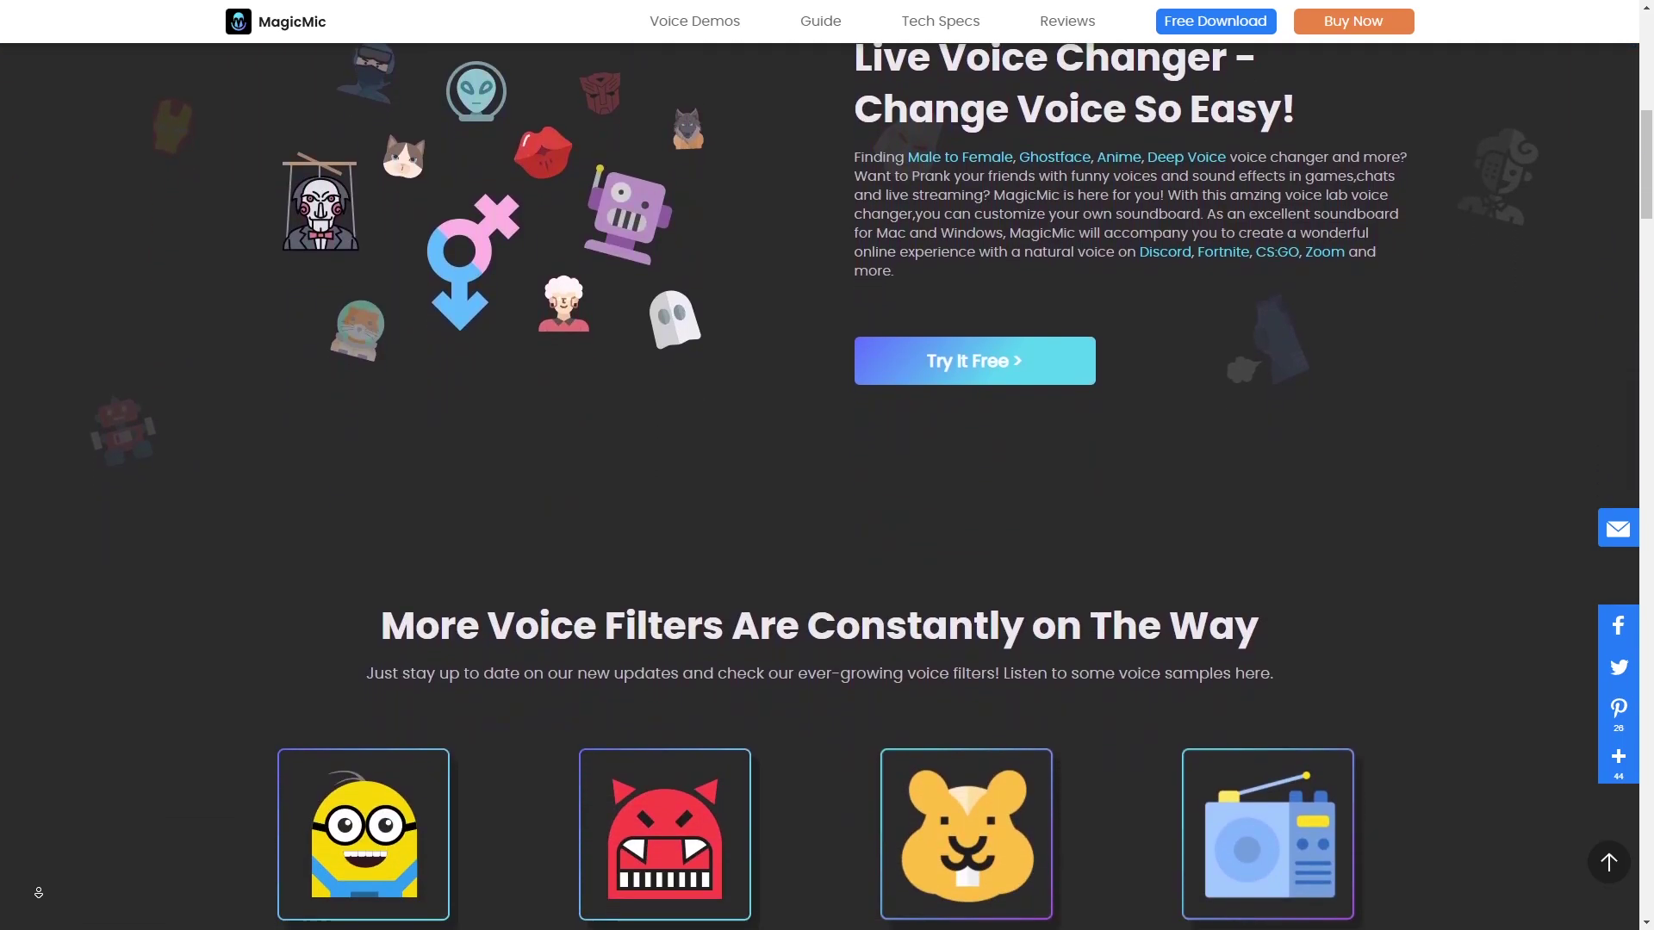
scroll(819, 465, down, 2)
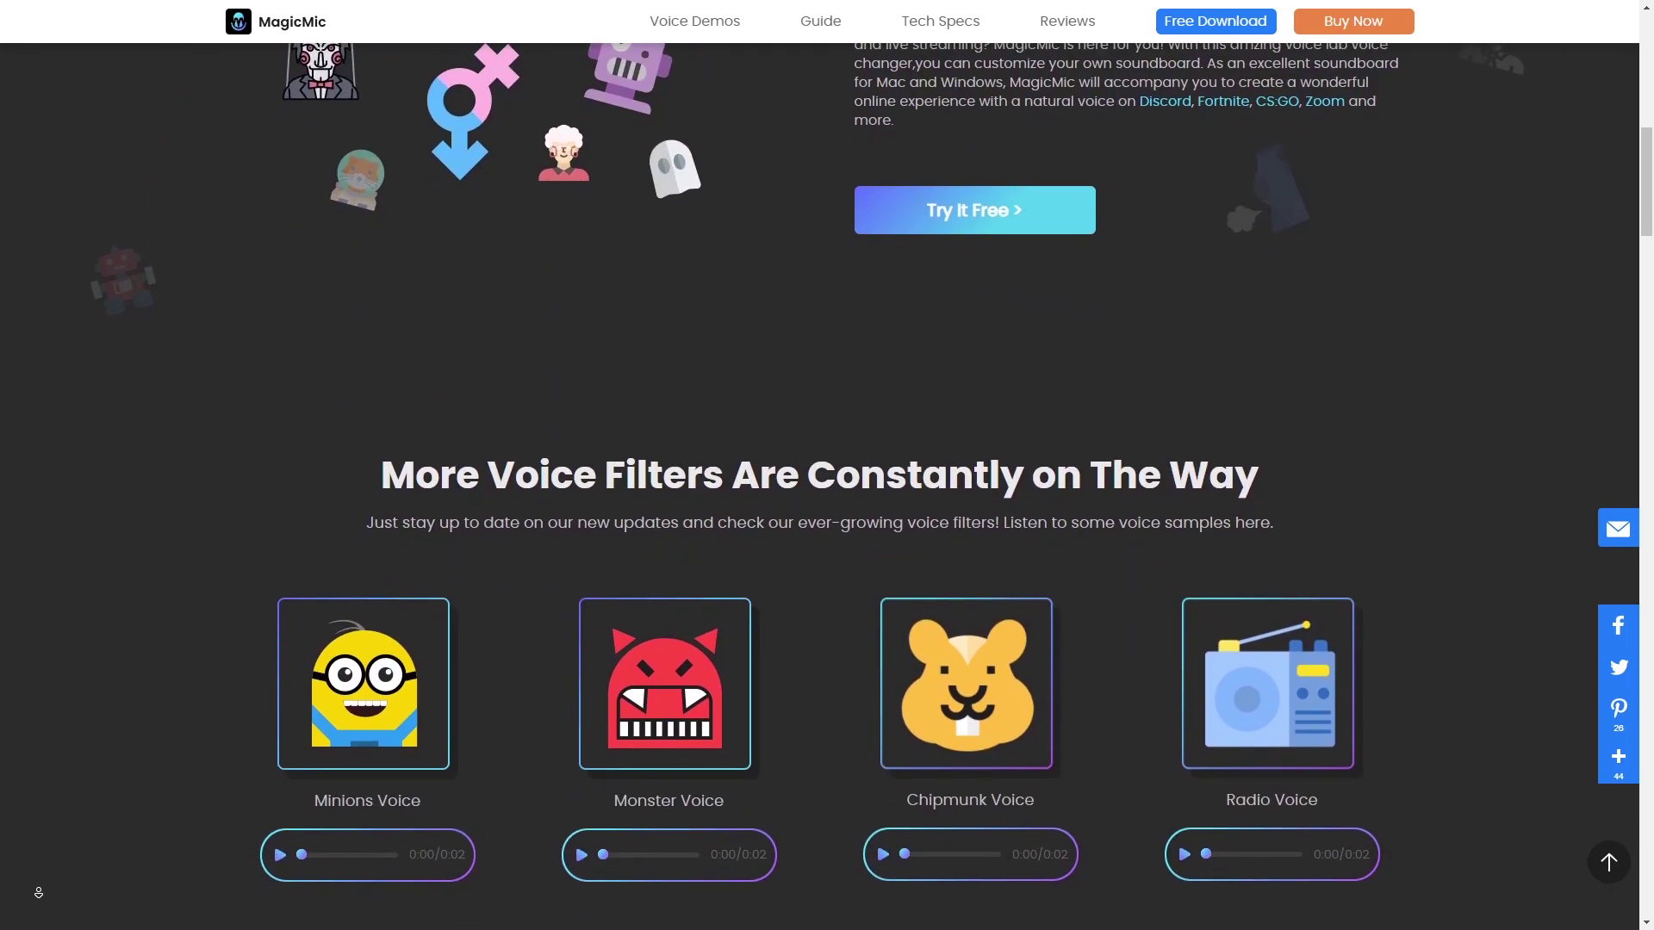
scroll(820, 465, down, 2)
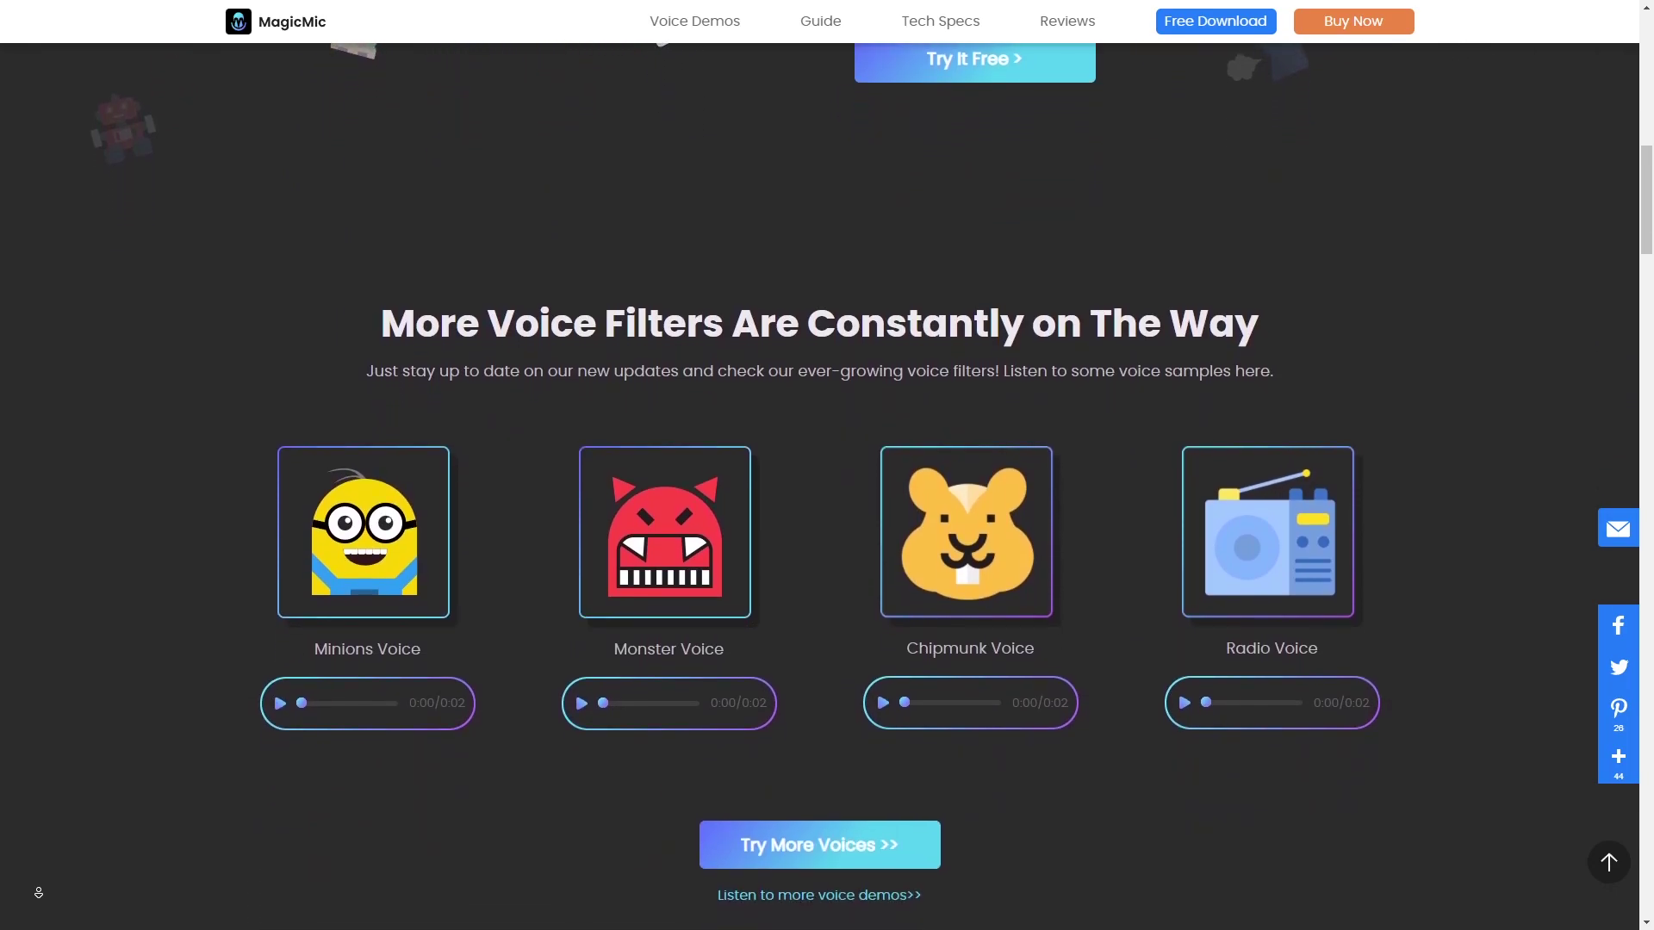
scroll(819, 466, down, 2)
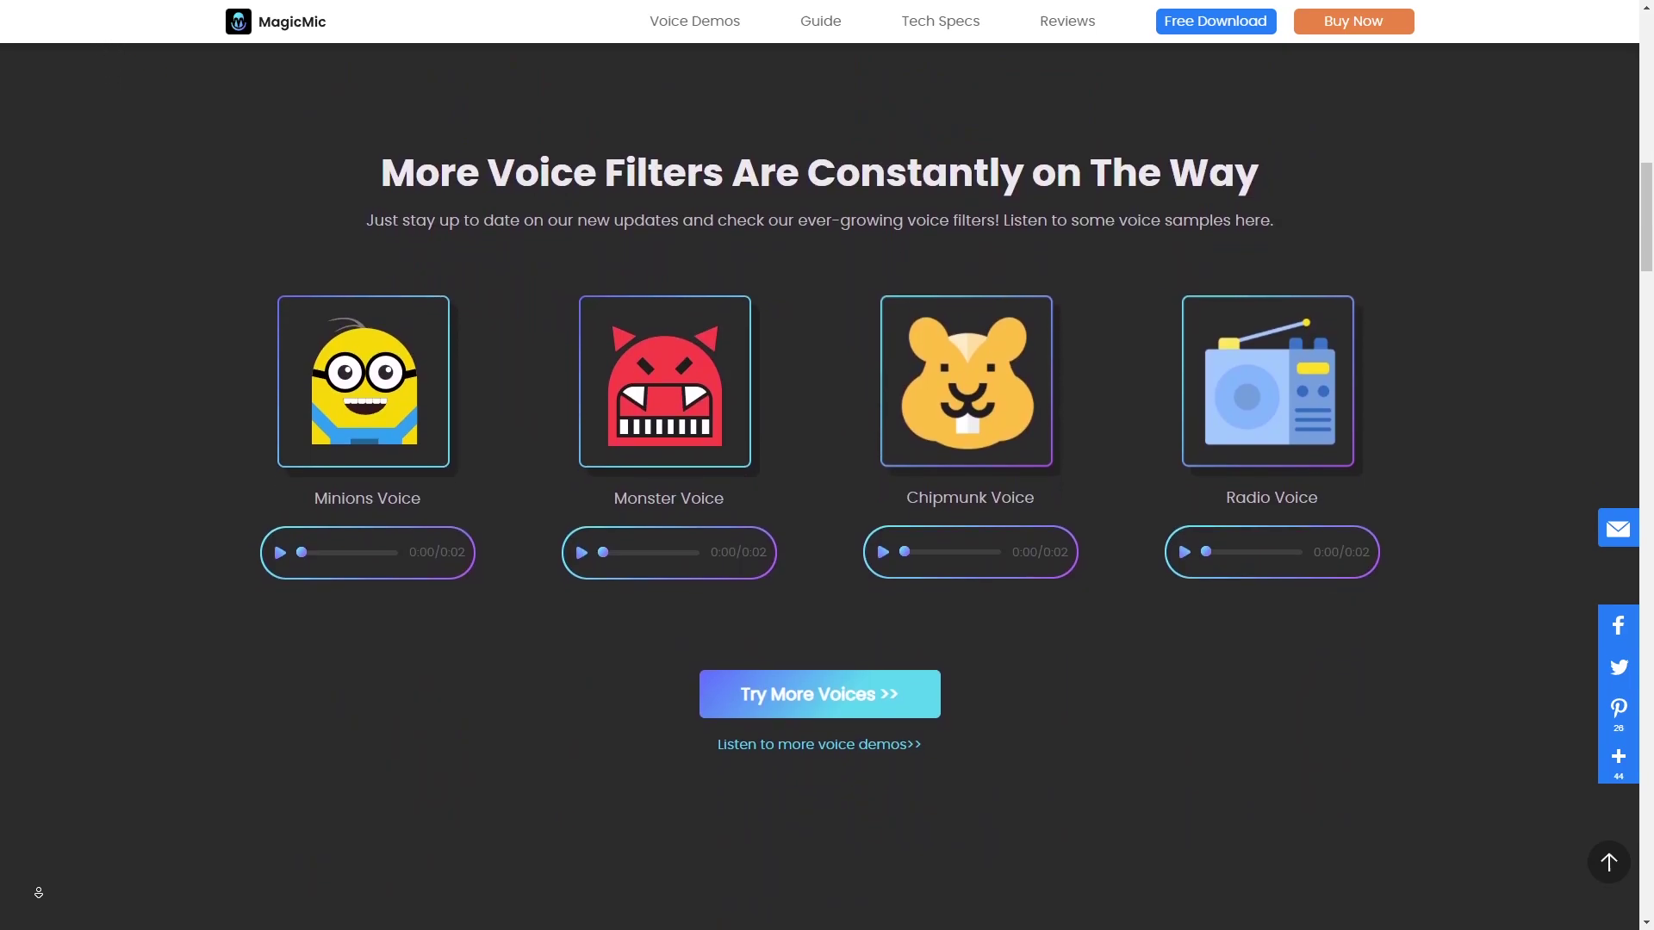
scroll(820, 466, down, 2)
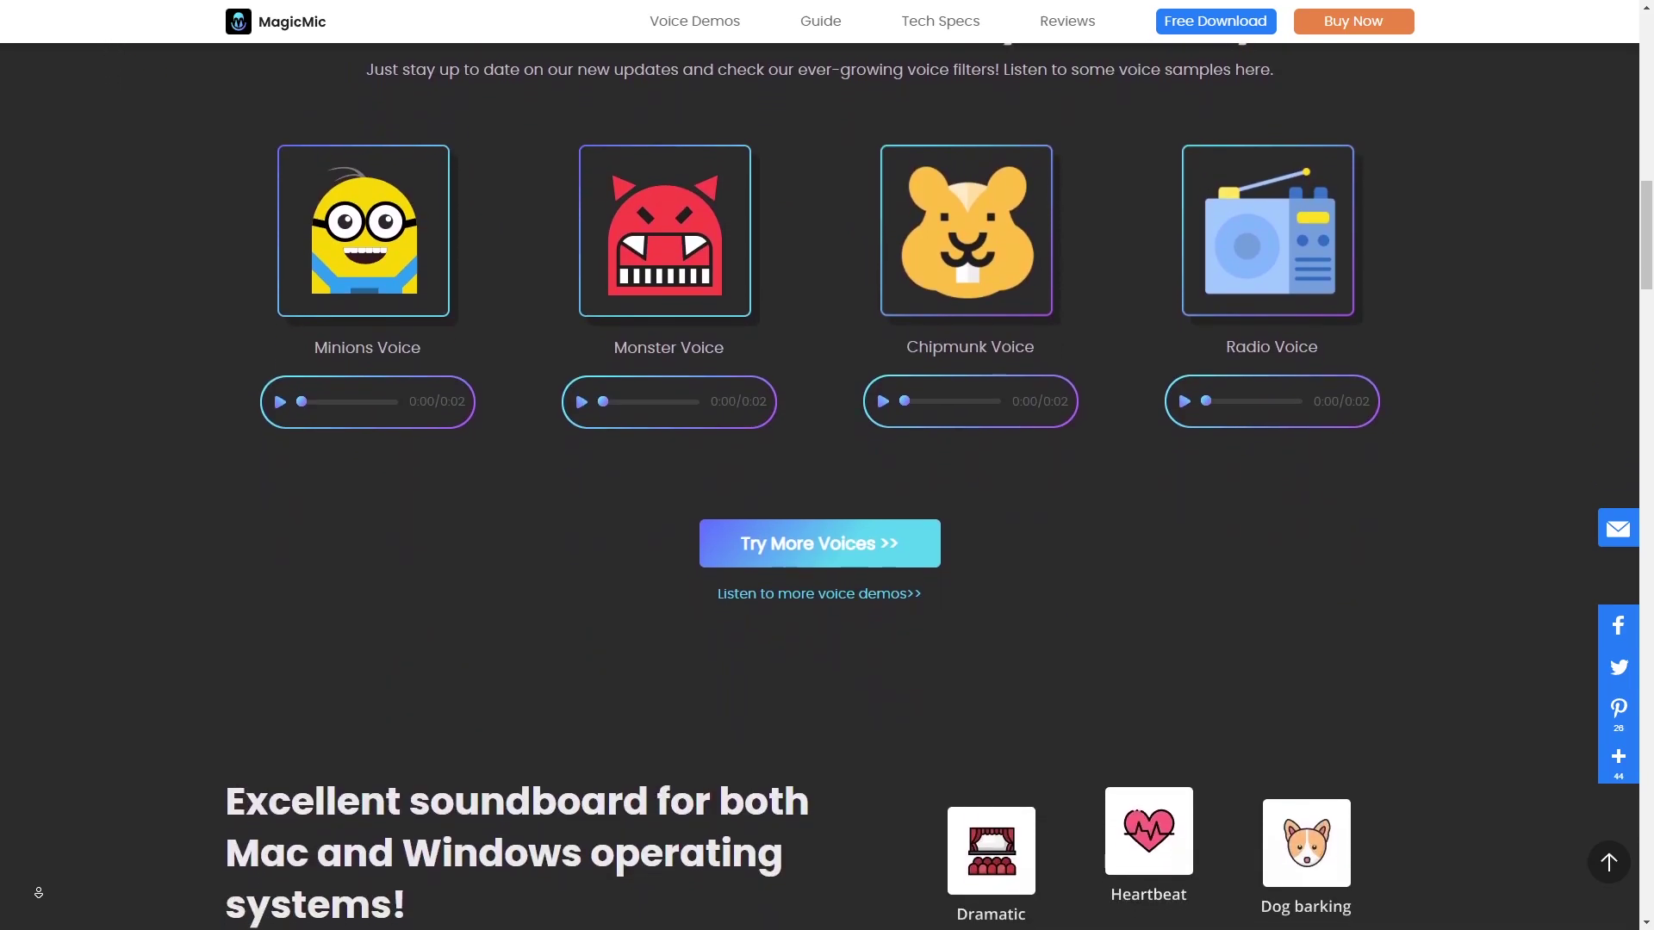
scroll(819, 465, down, 2)
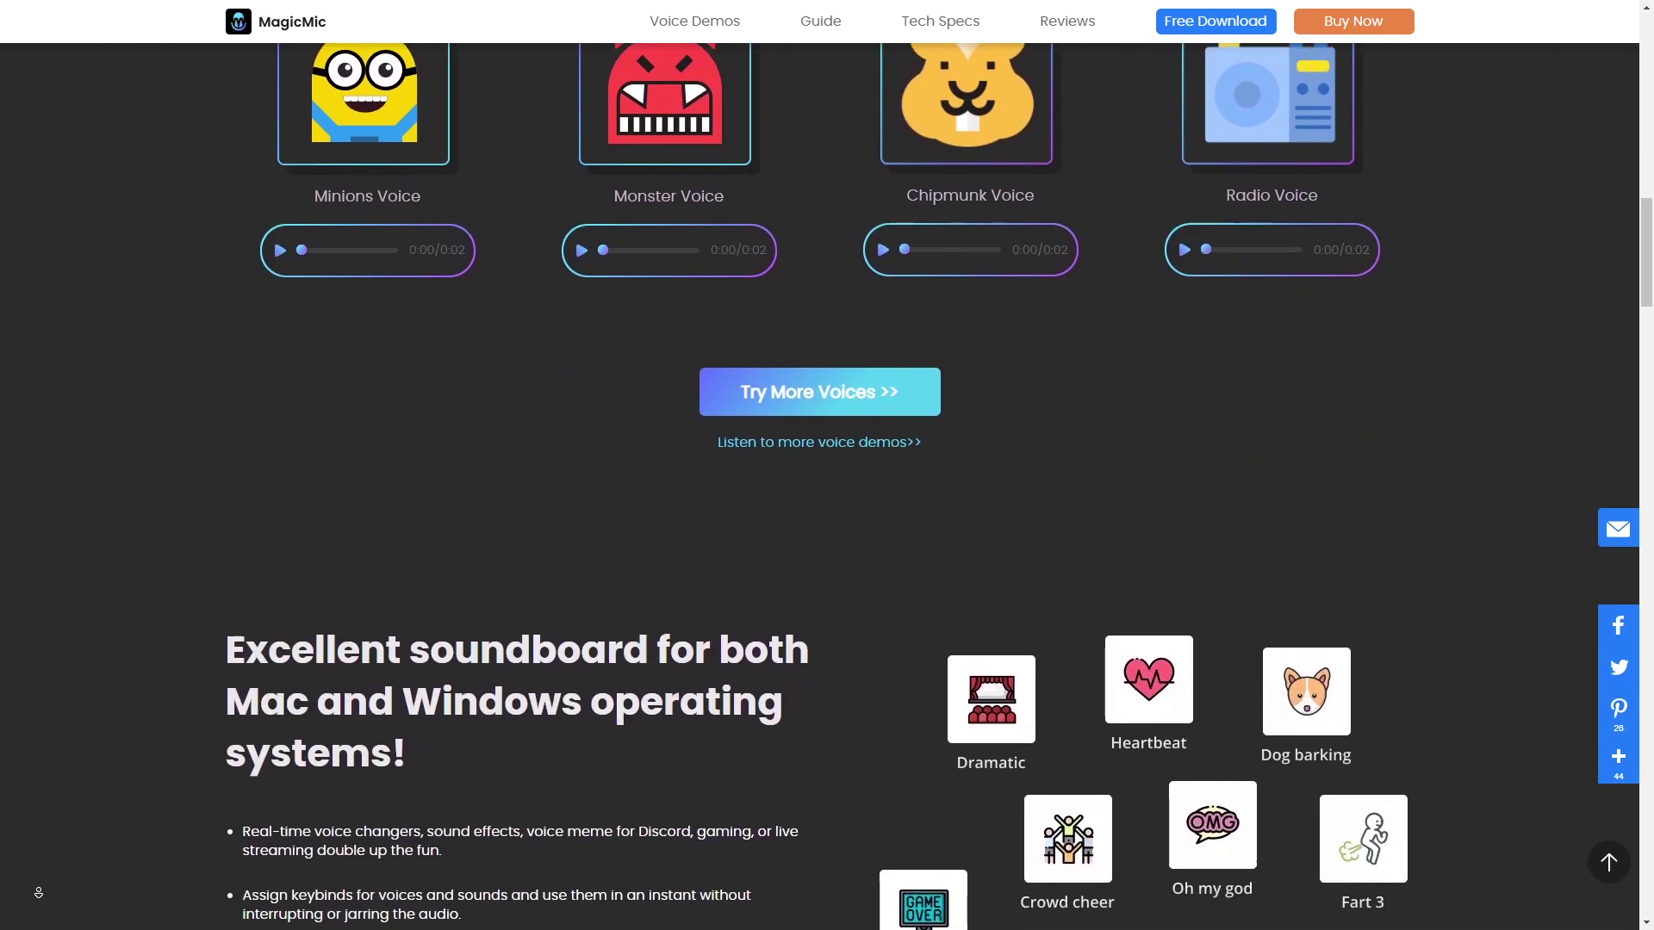
scroll(819, 465, down, 2)
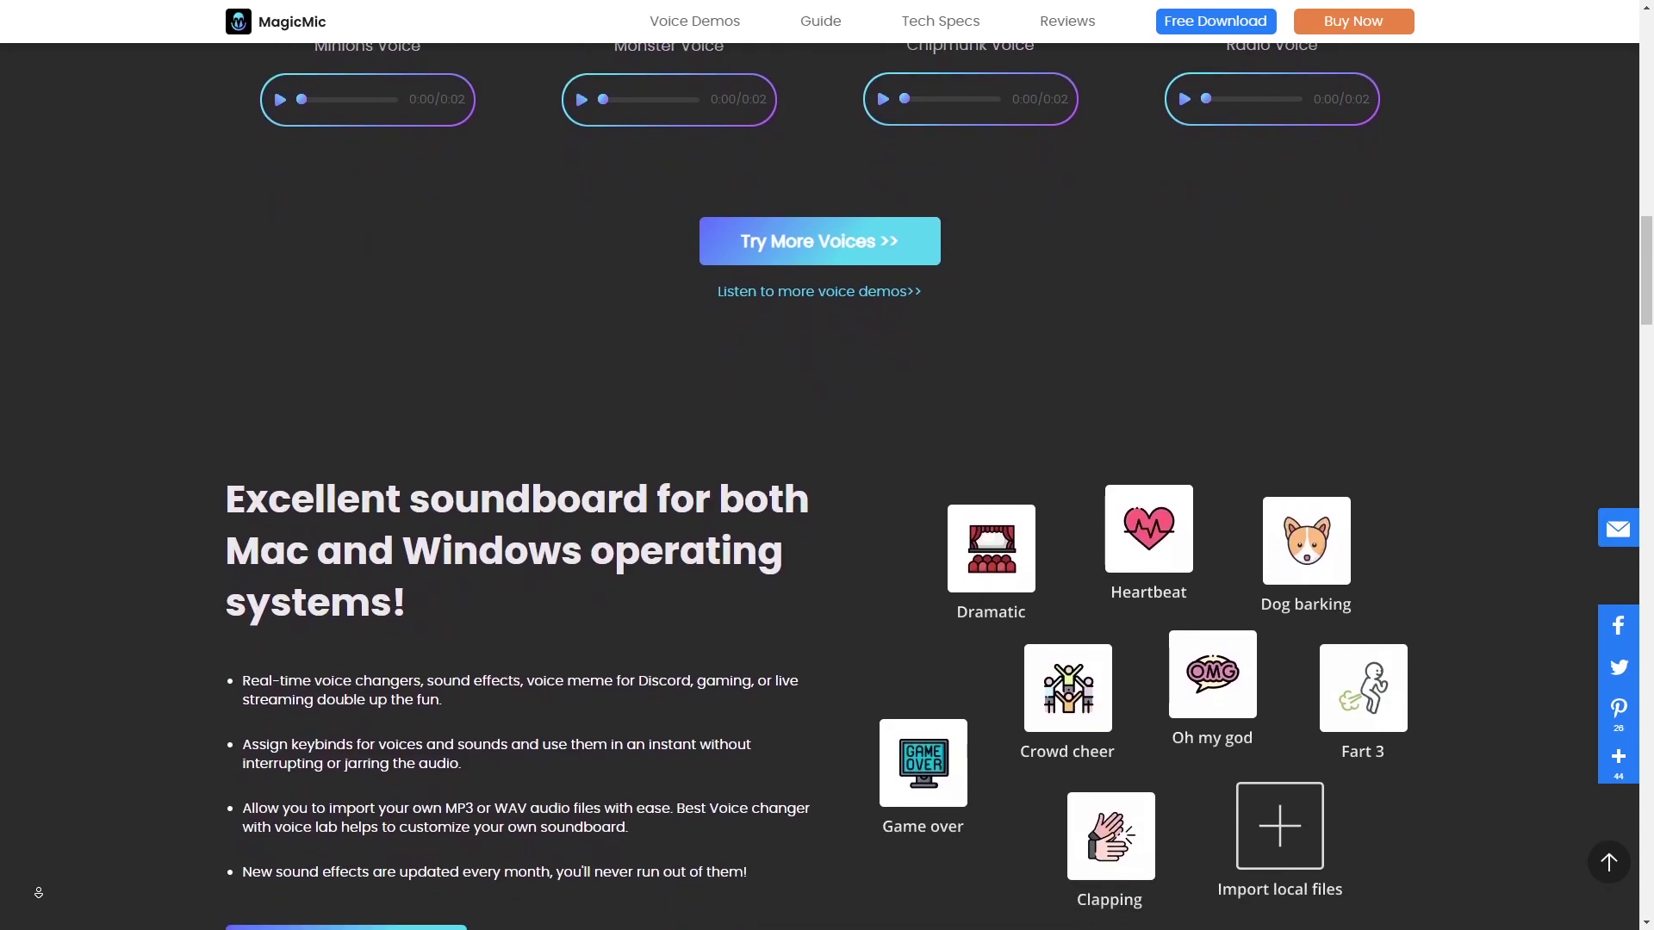
scroll(819, 466, down, 2)
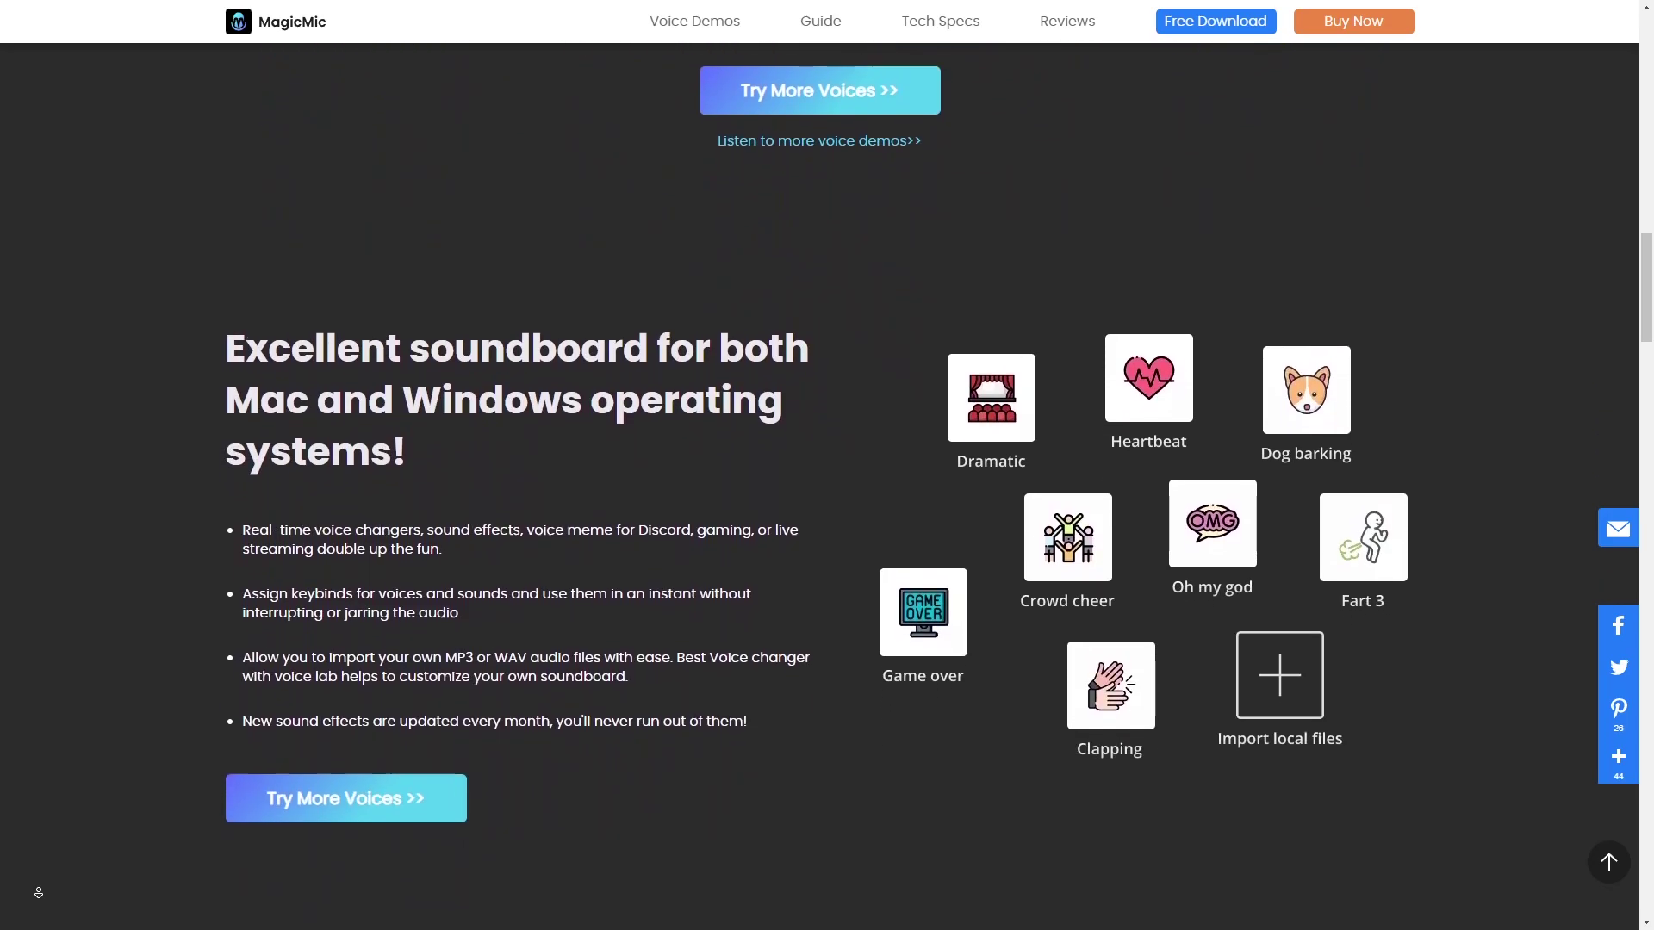
scroll(819, 466, down, 2)
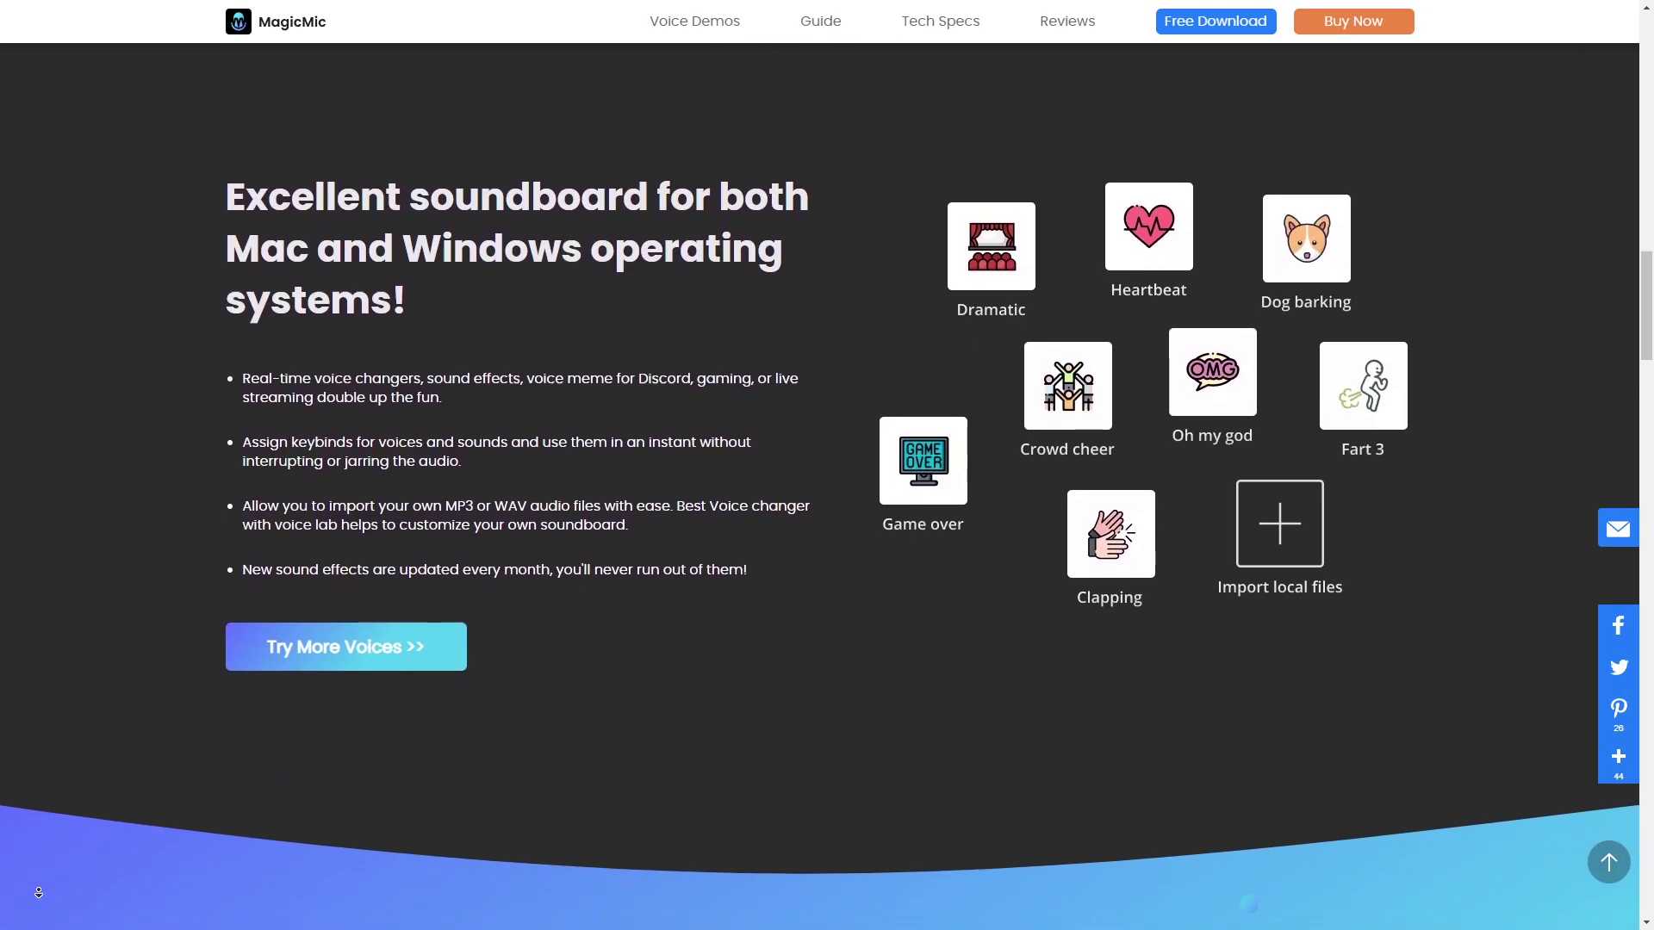
scroll(819, 465, down, 2)
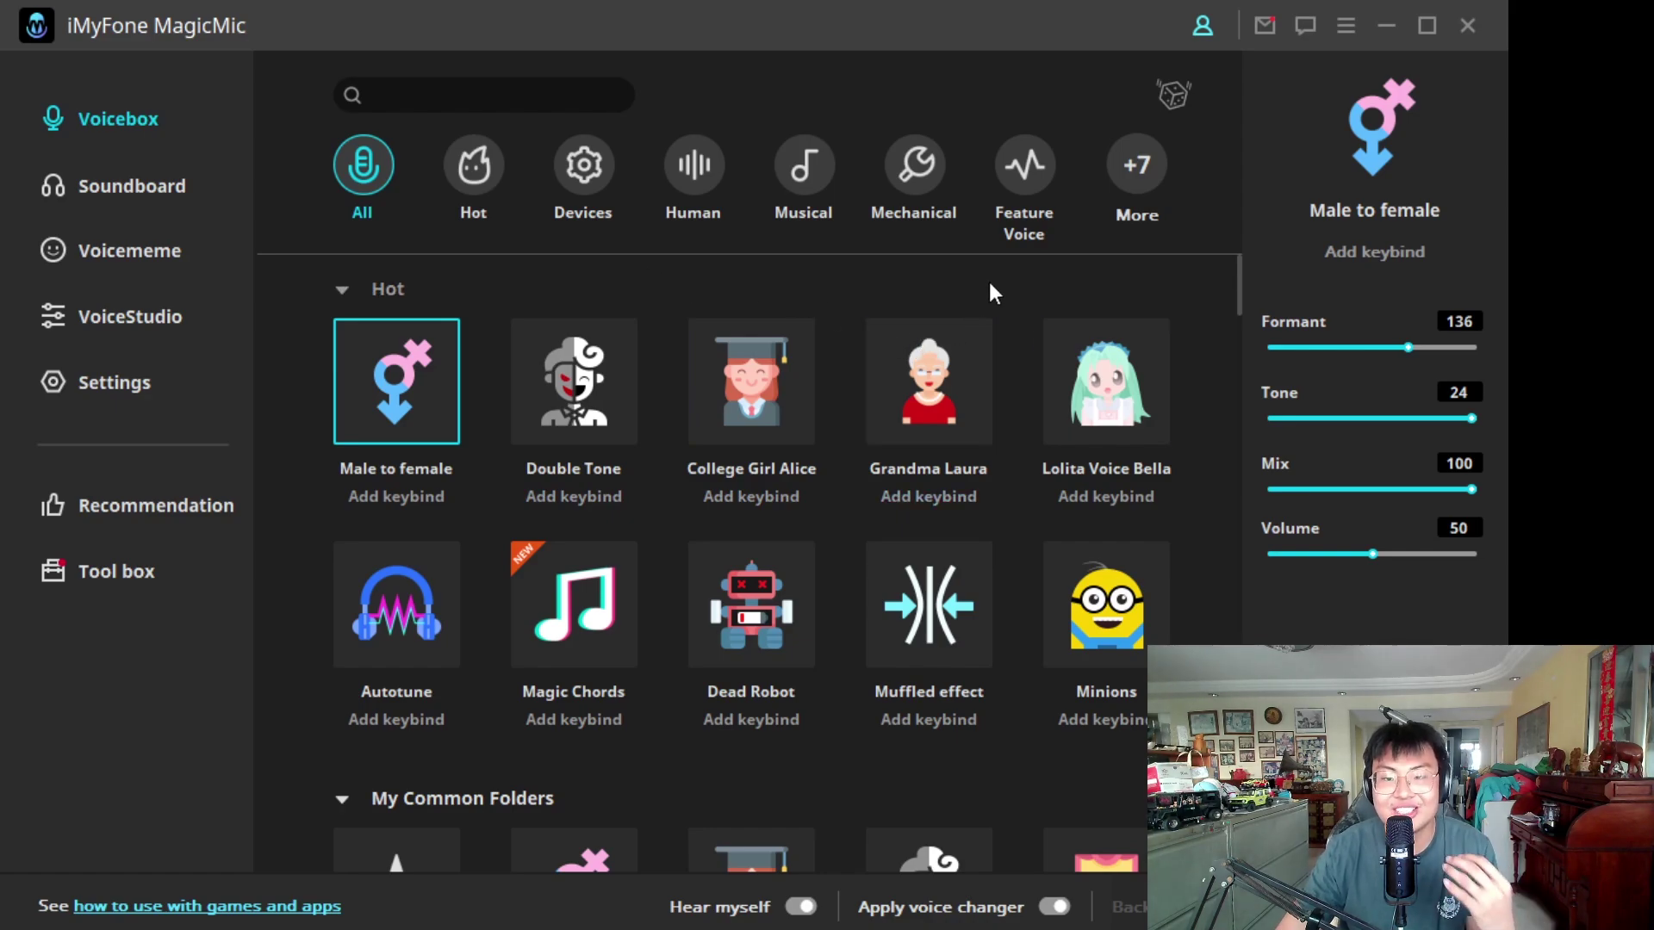
- Scroll through the Voicebox categories and drag the scrollbar back up to the Hot section
scroll(914, 491, down, 2)
scroll(912, 488, down, 7)
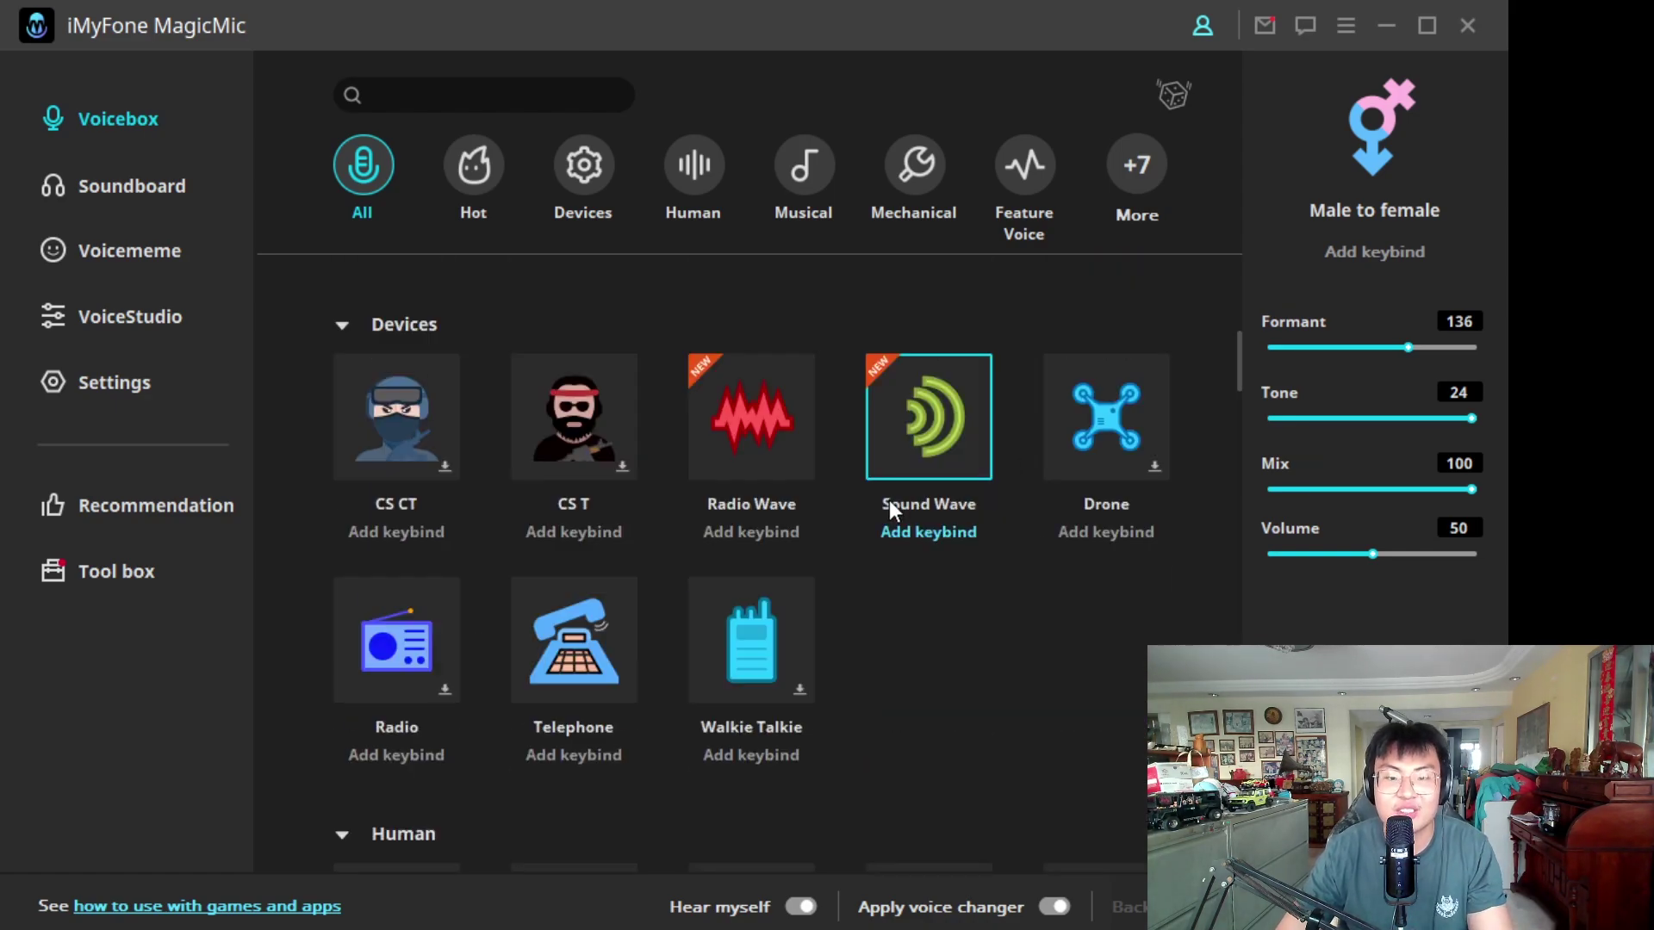
scroll(884, 501, down, 2)
scroll(891, 507, down, 2)
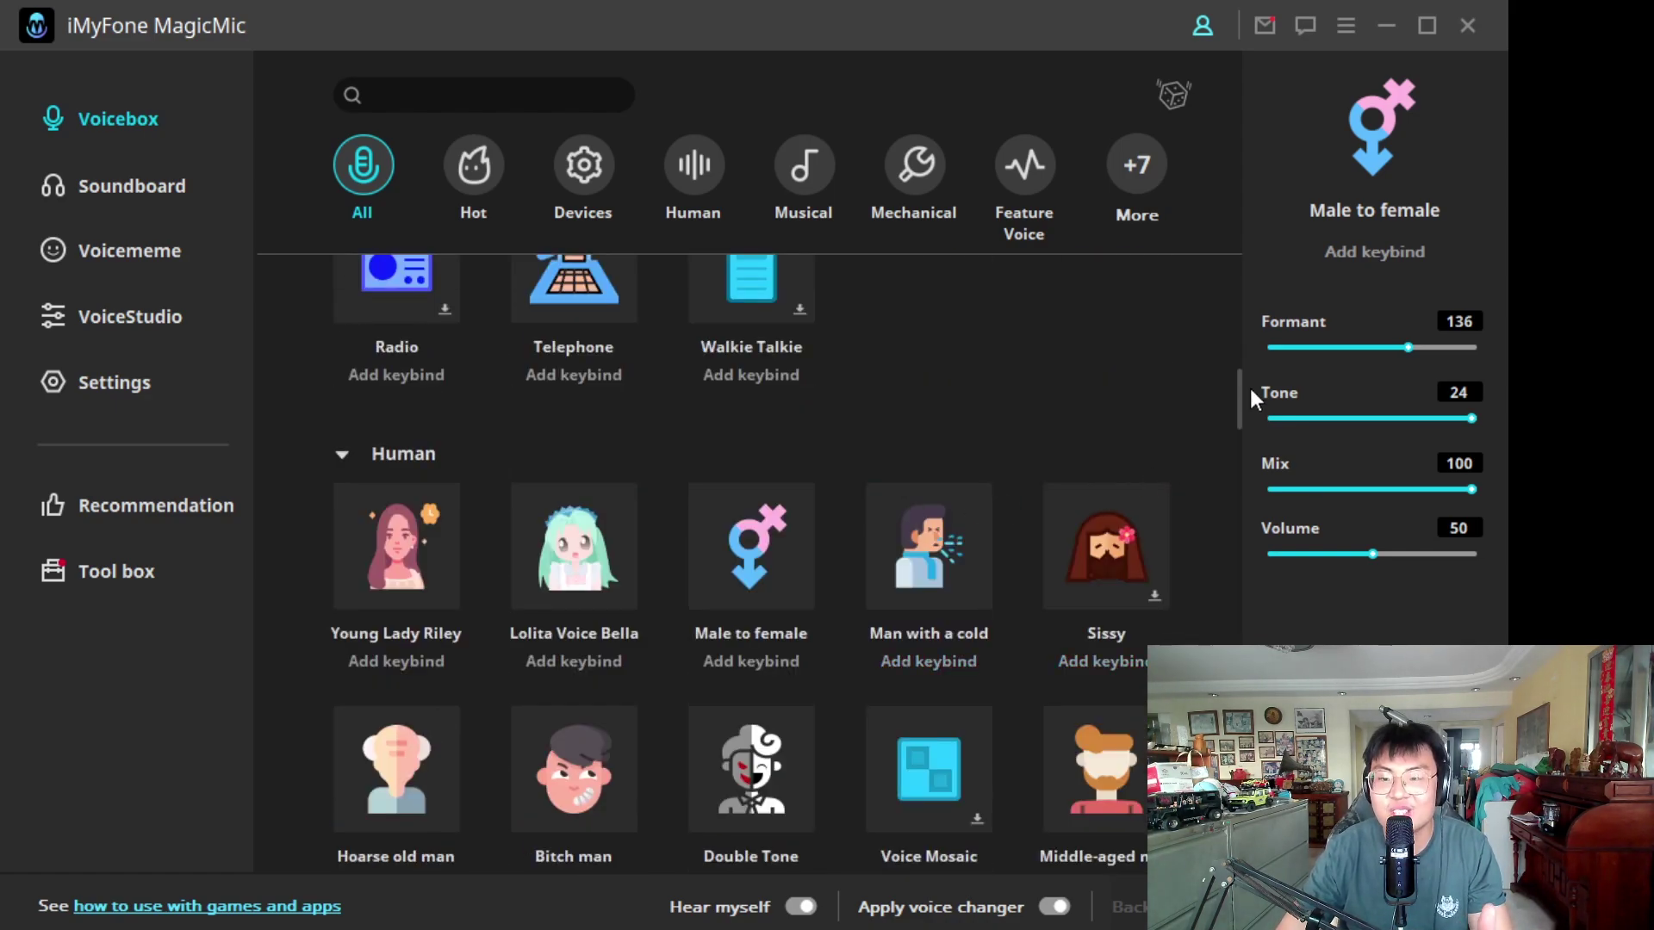
drag(1243, 407, 1249, 294)
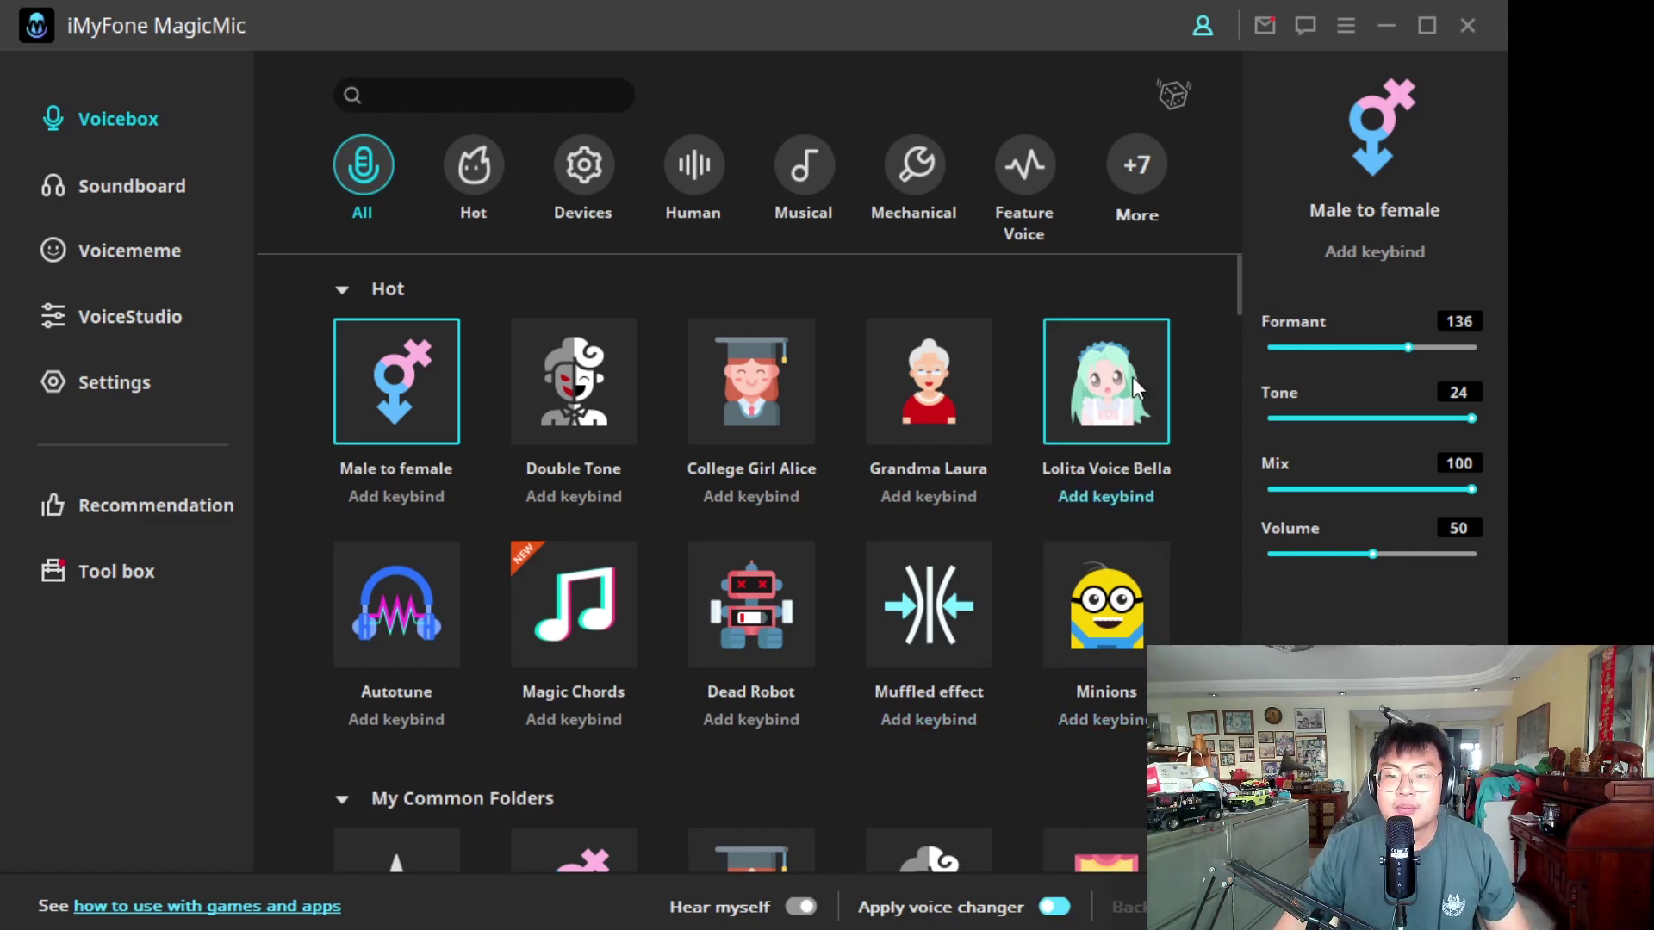
- Try the Minions, Hoarse old man and KTV voices, then apply Weird Robot
click(1111, 579)
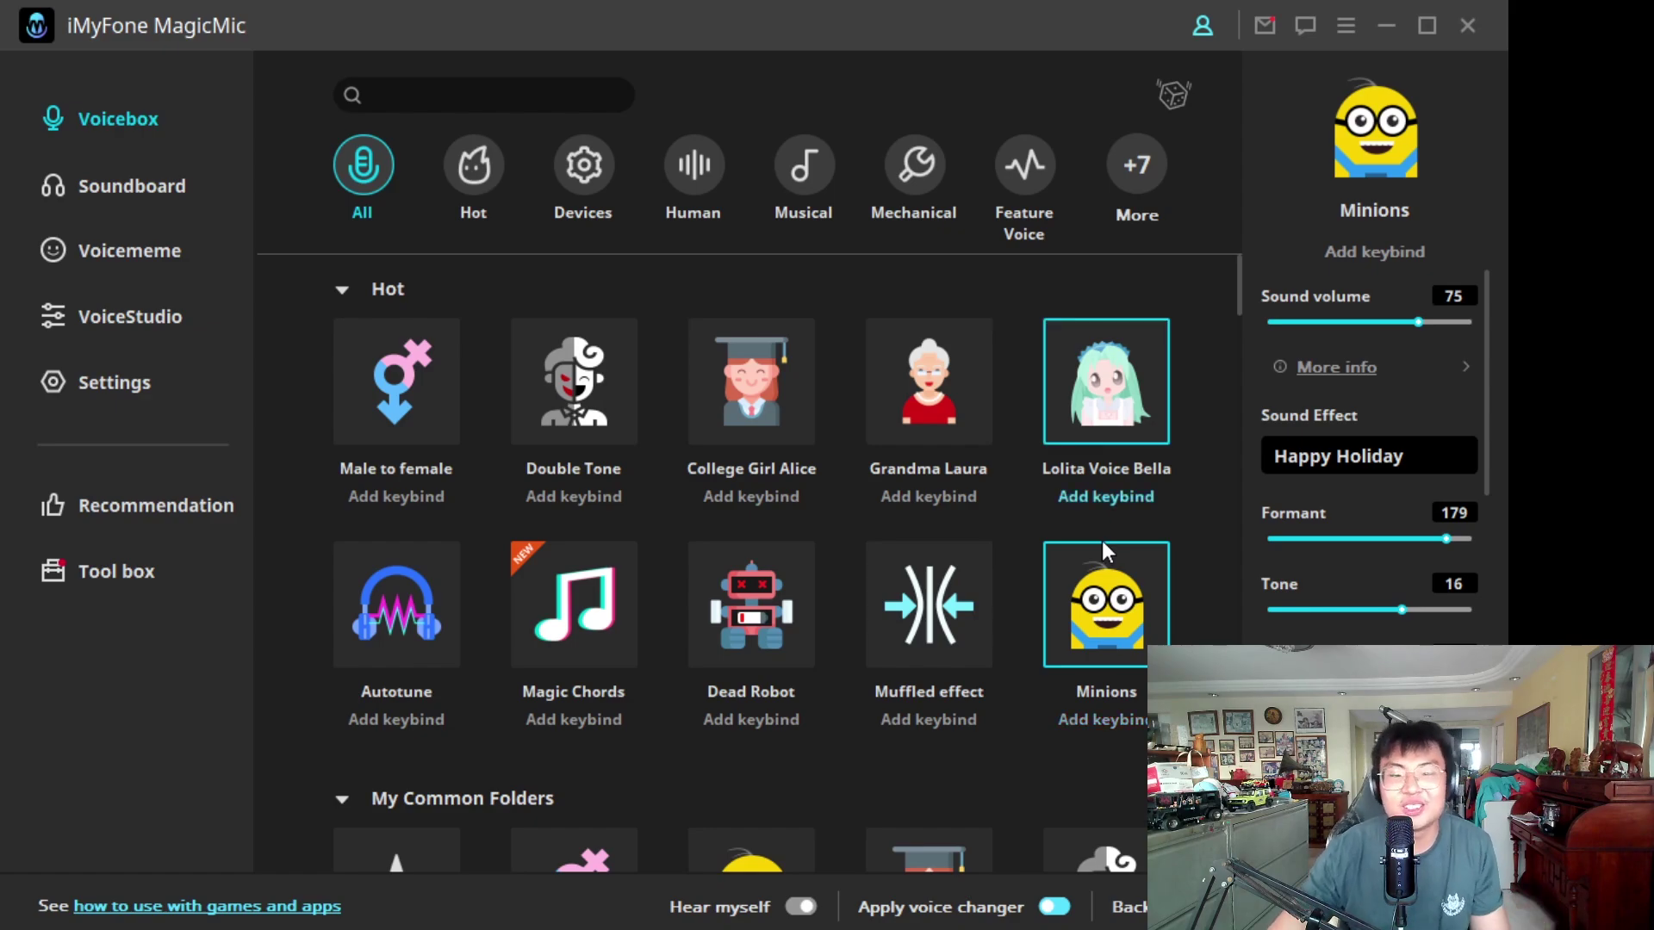
scroll(534, 544, down, 10)
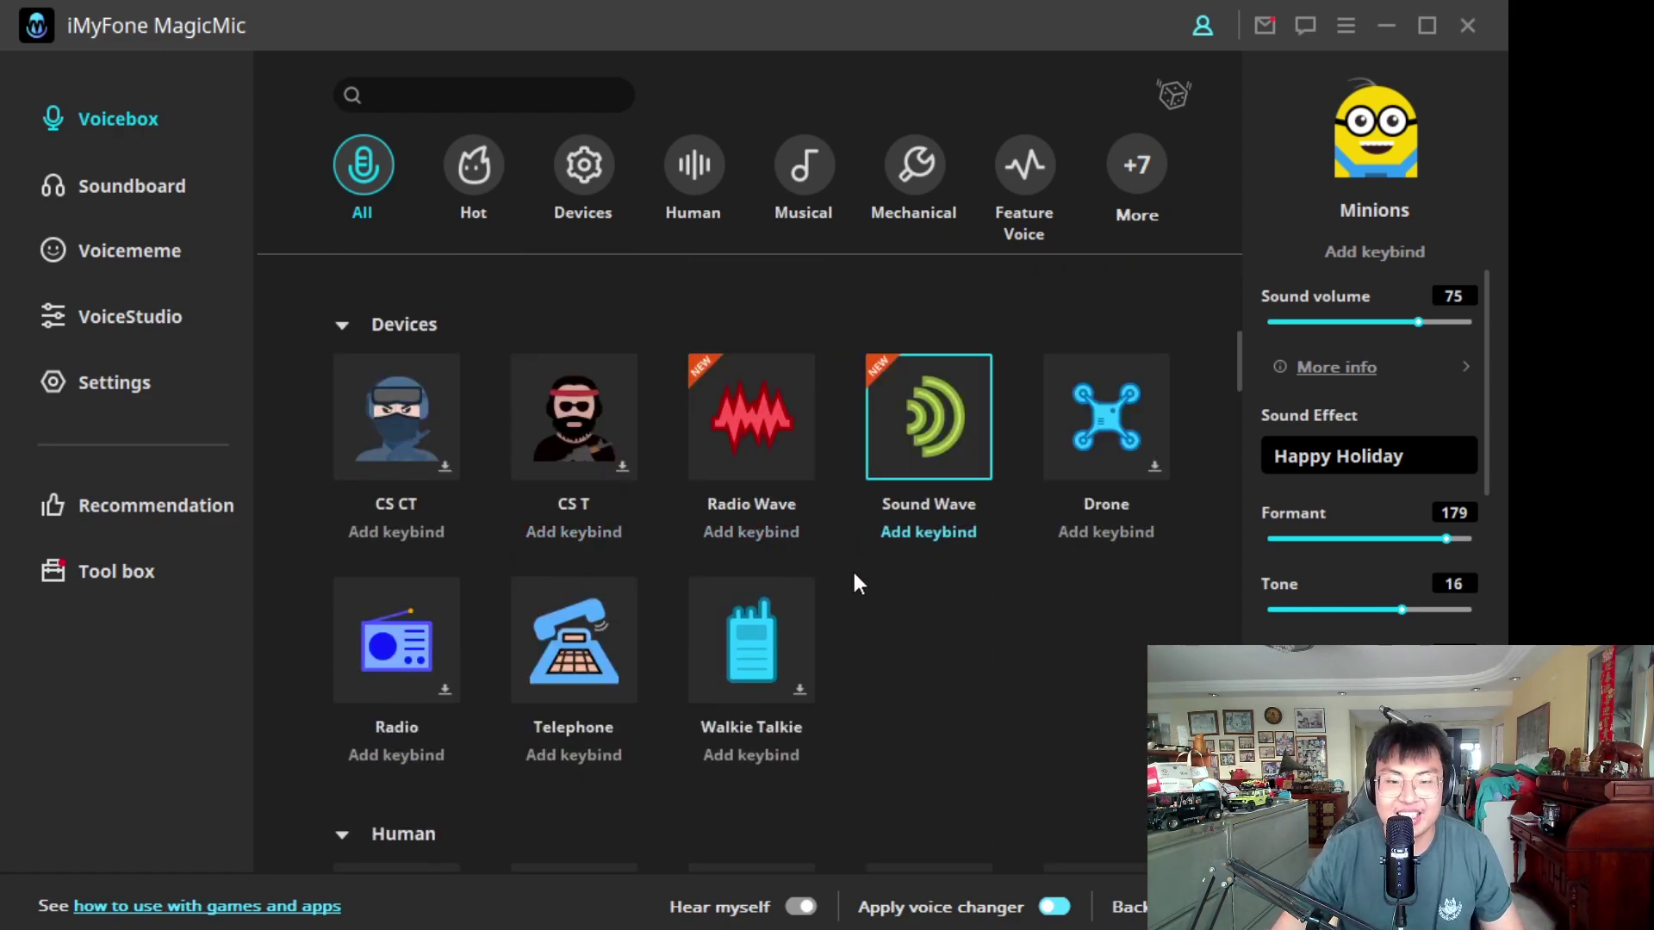
scroll(862, 575, down, 6)
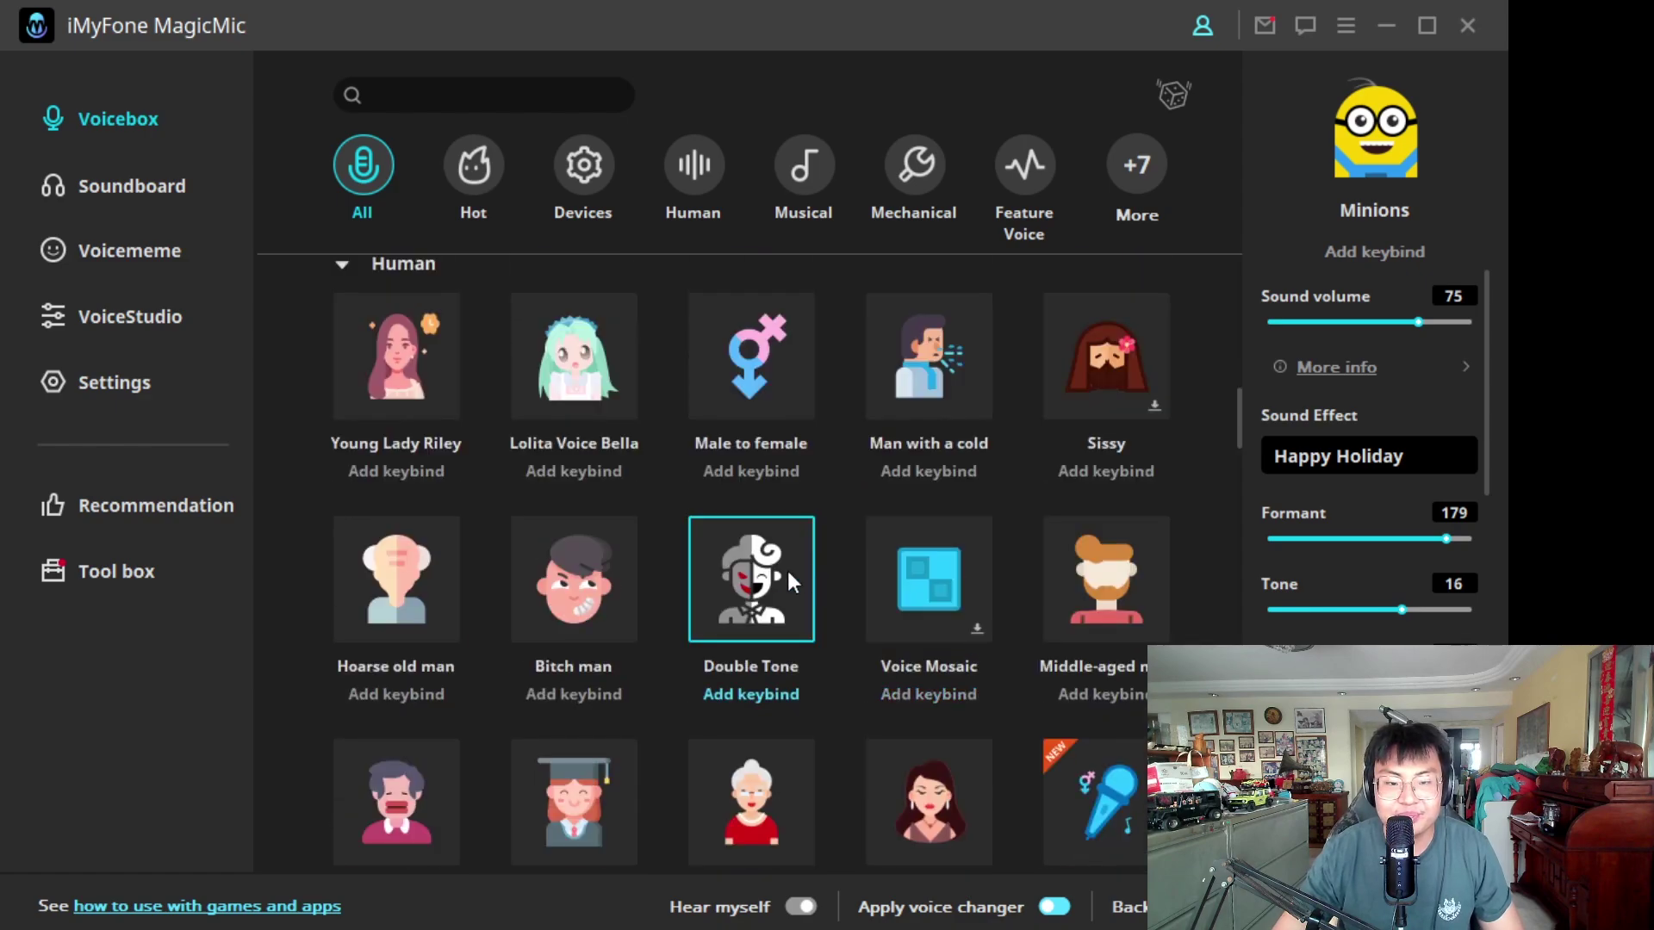
click(433, 572)
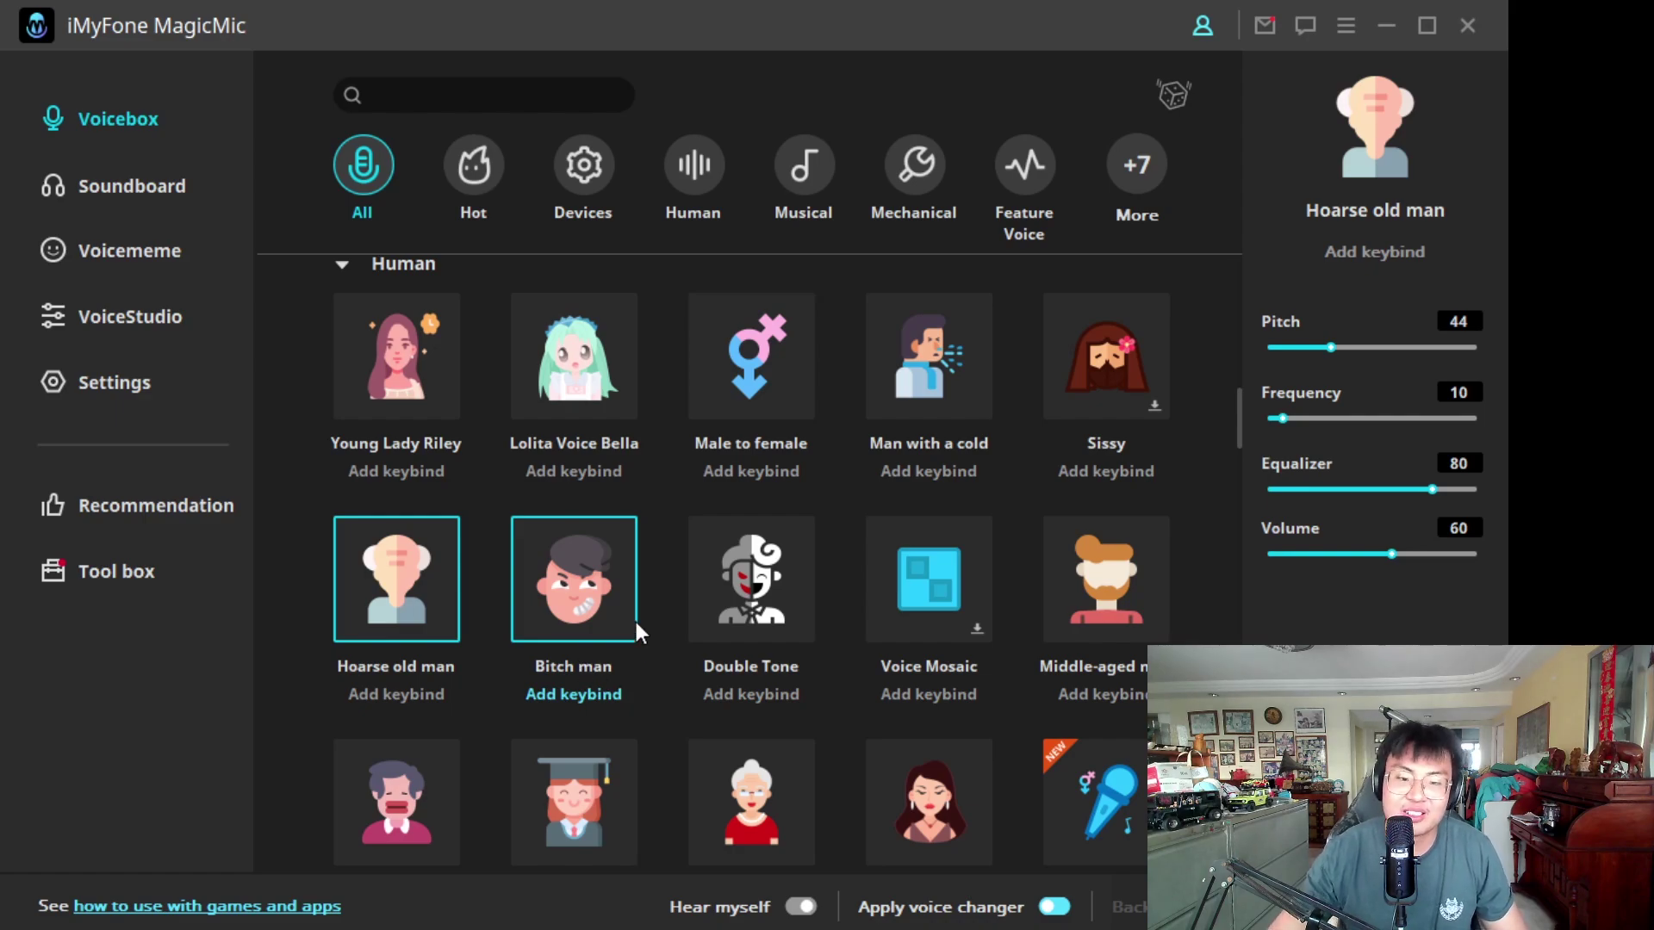
scroll(682, 622, down, 10)
click(411, 581)
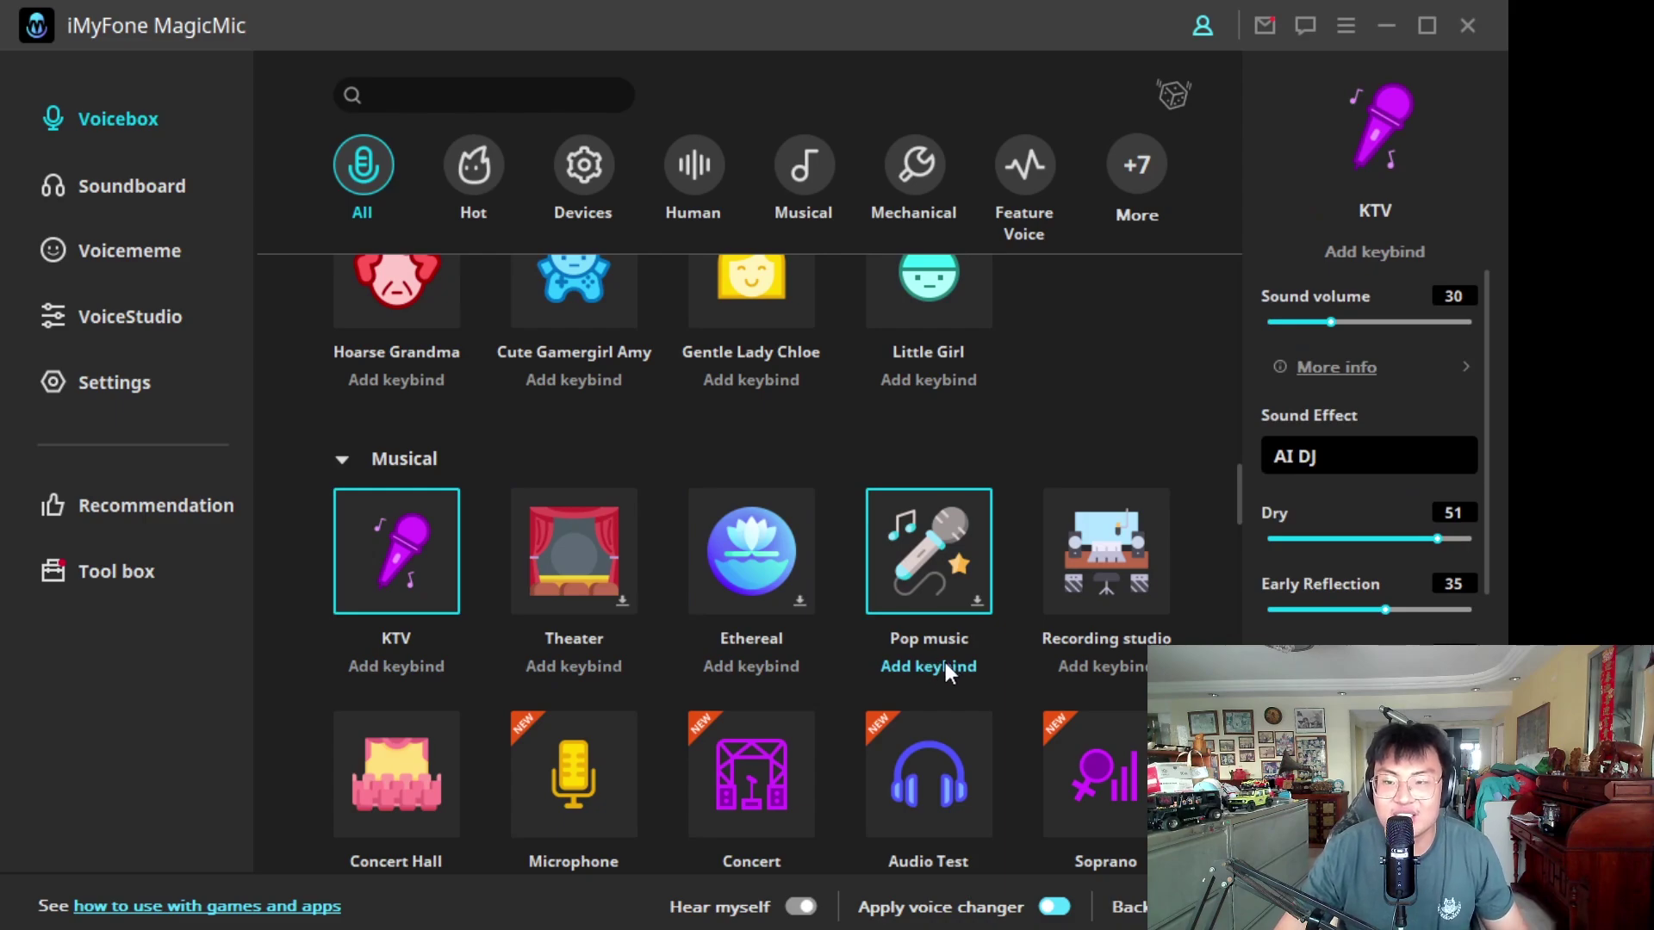
scroll(914, 676, down, 10)
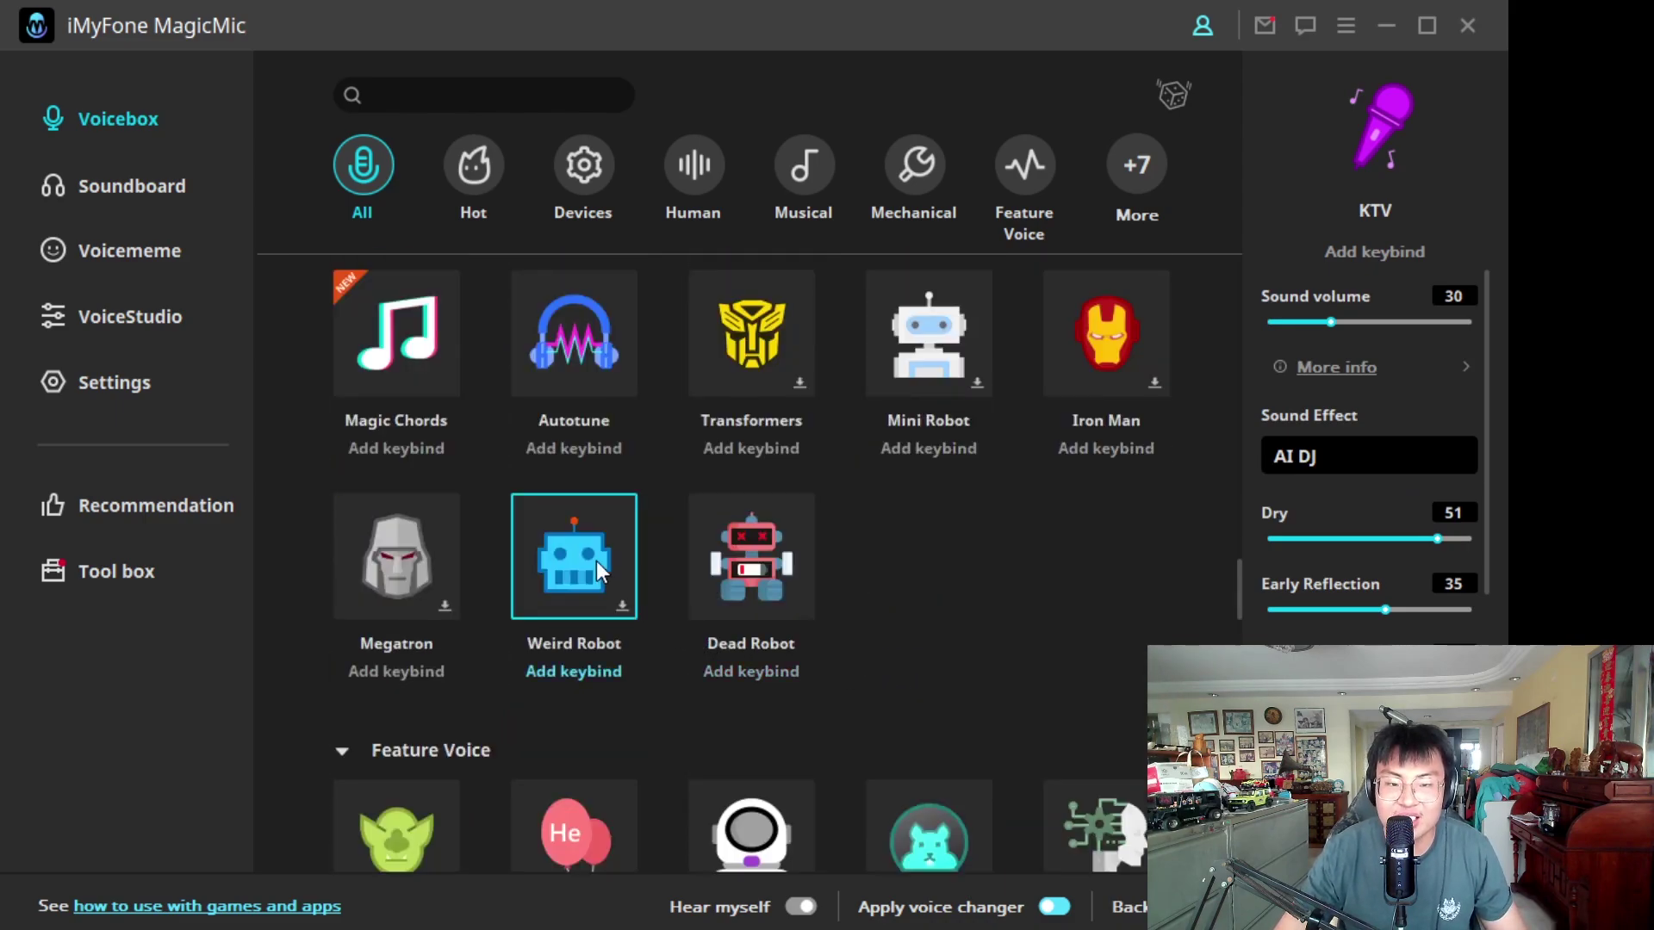
click(611, 565)
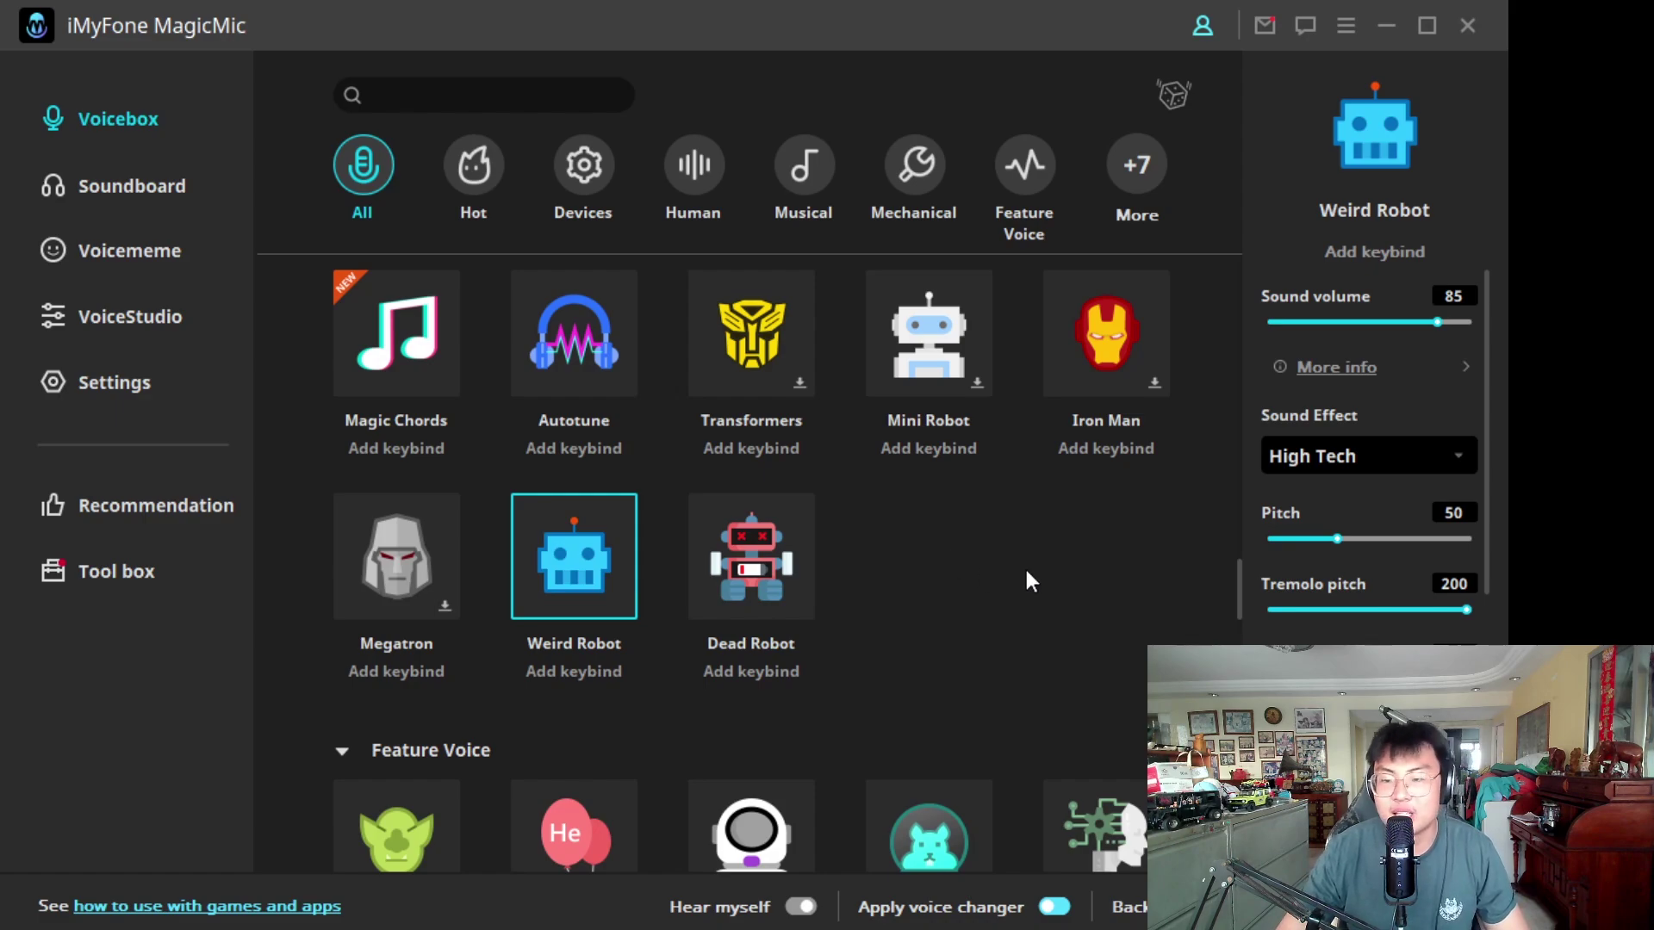
- Scroll through the voice list, return to the Hot section and filter to the Devices voices
scroll(957, 682, down, 15)
scroll(955, 672, up, 15)
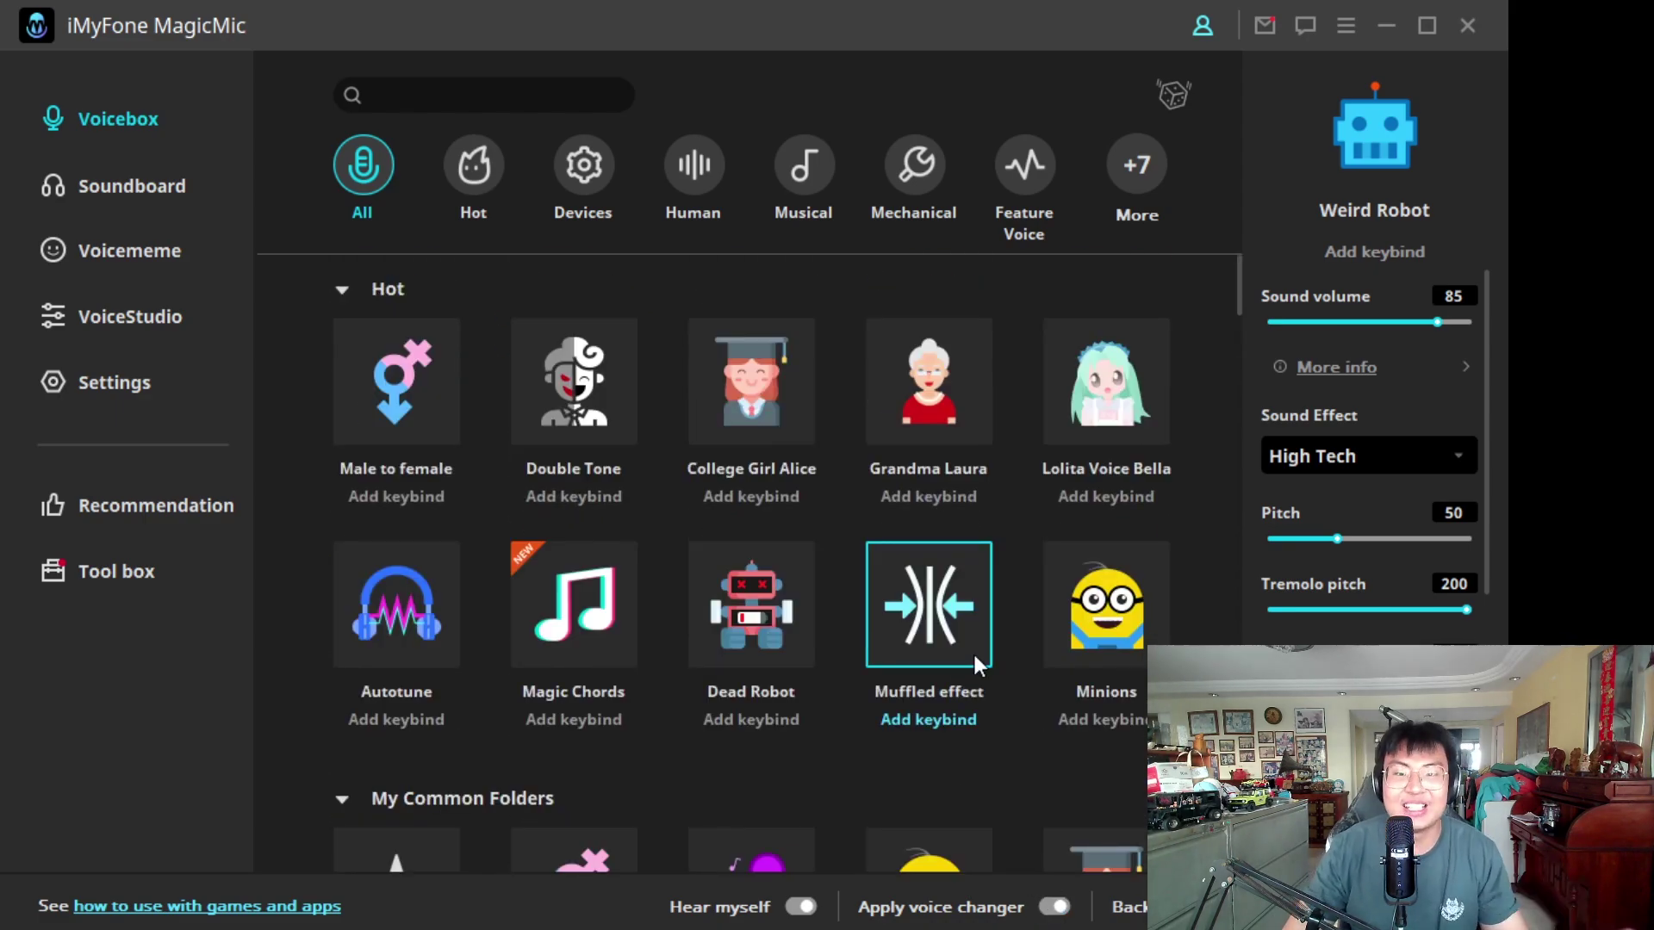
scroll(875, 581, down, 6)
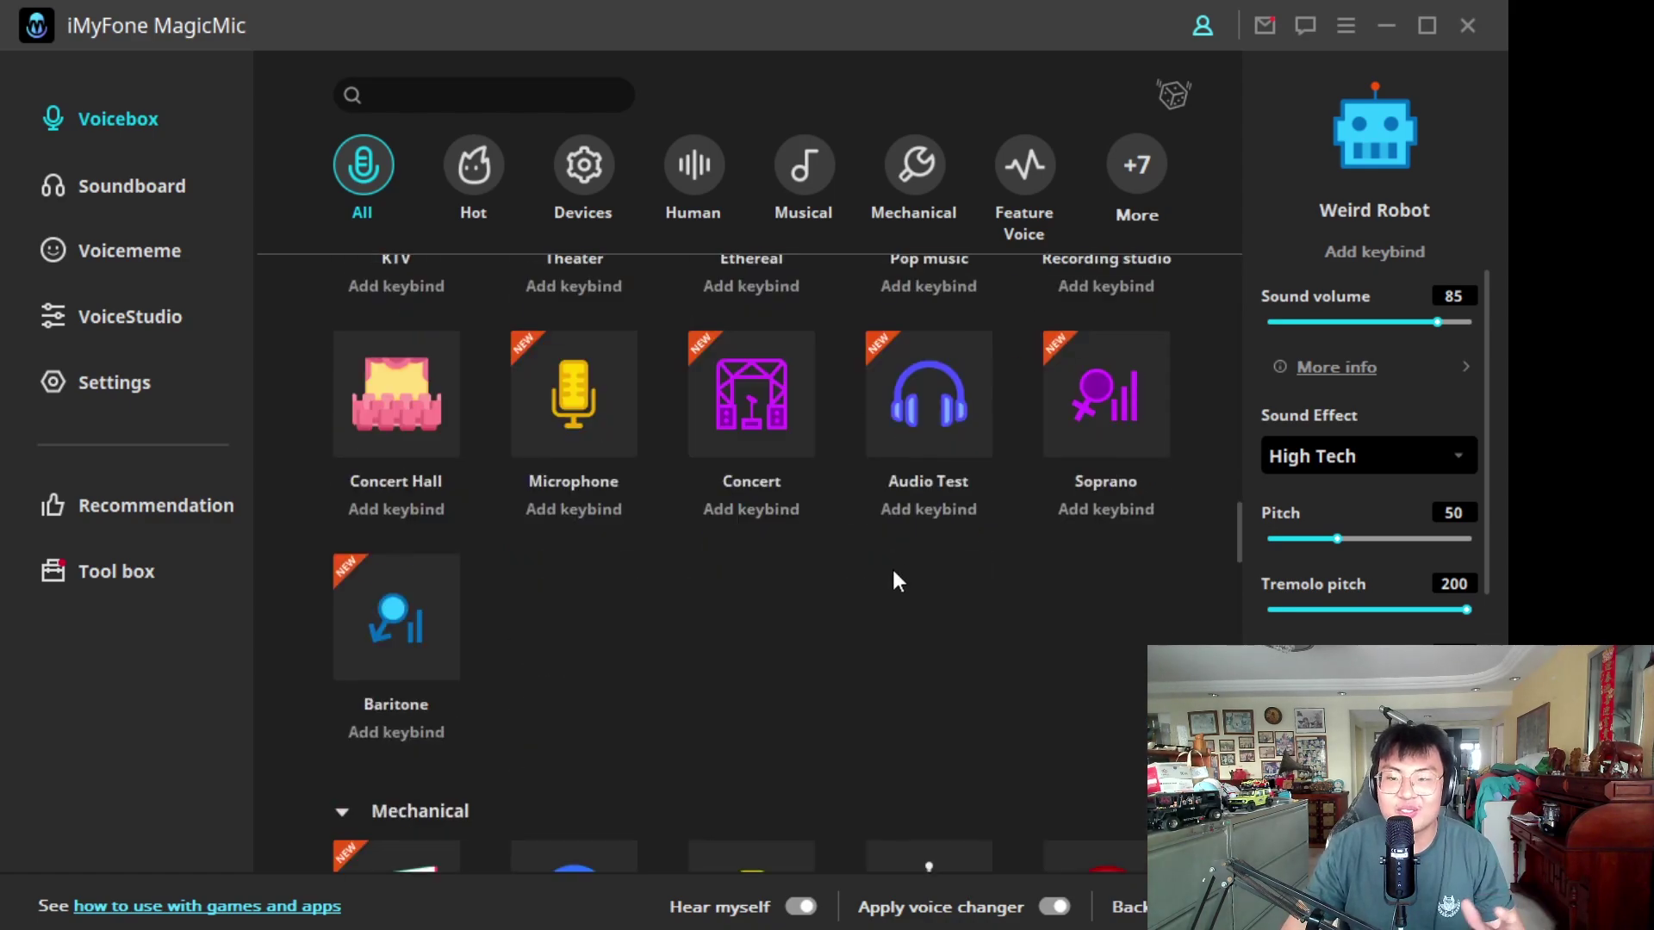
scroll(1230, 565, down, 1)
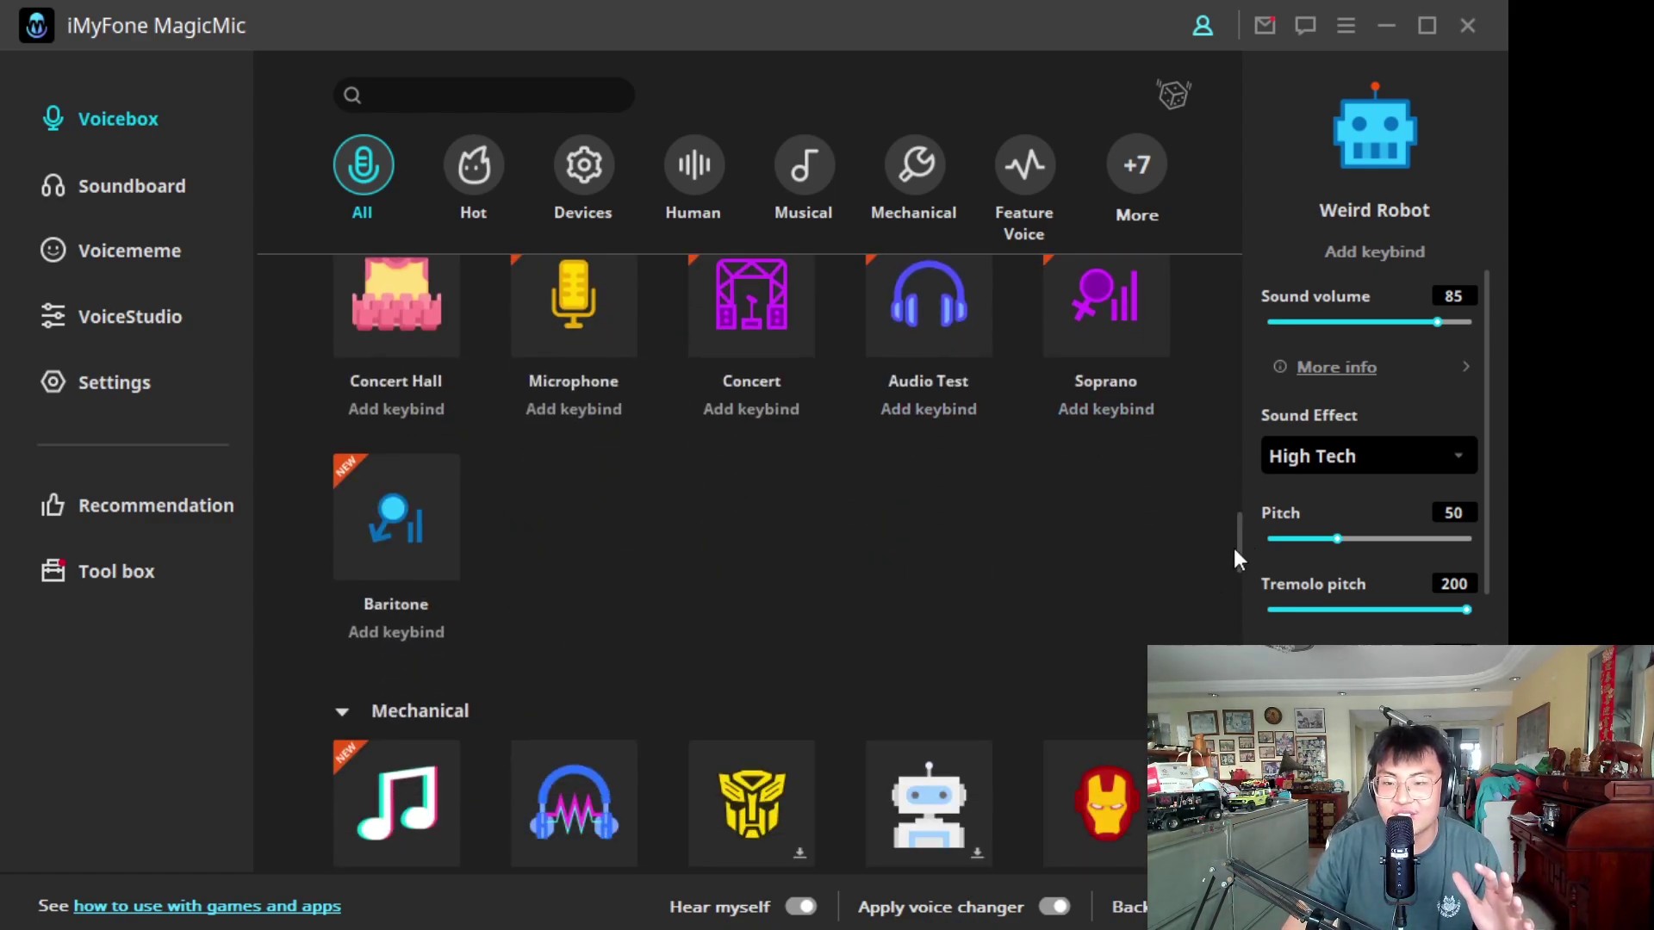
scroll(1231, 545, down, 6)
drag(1238, 715, 1254, 269)
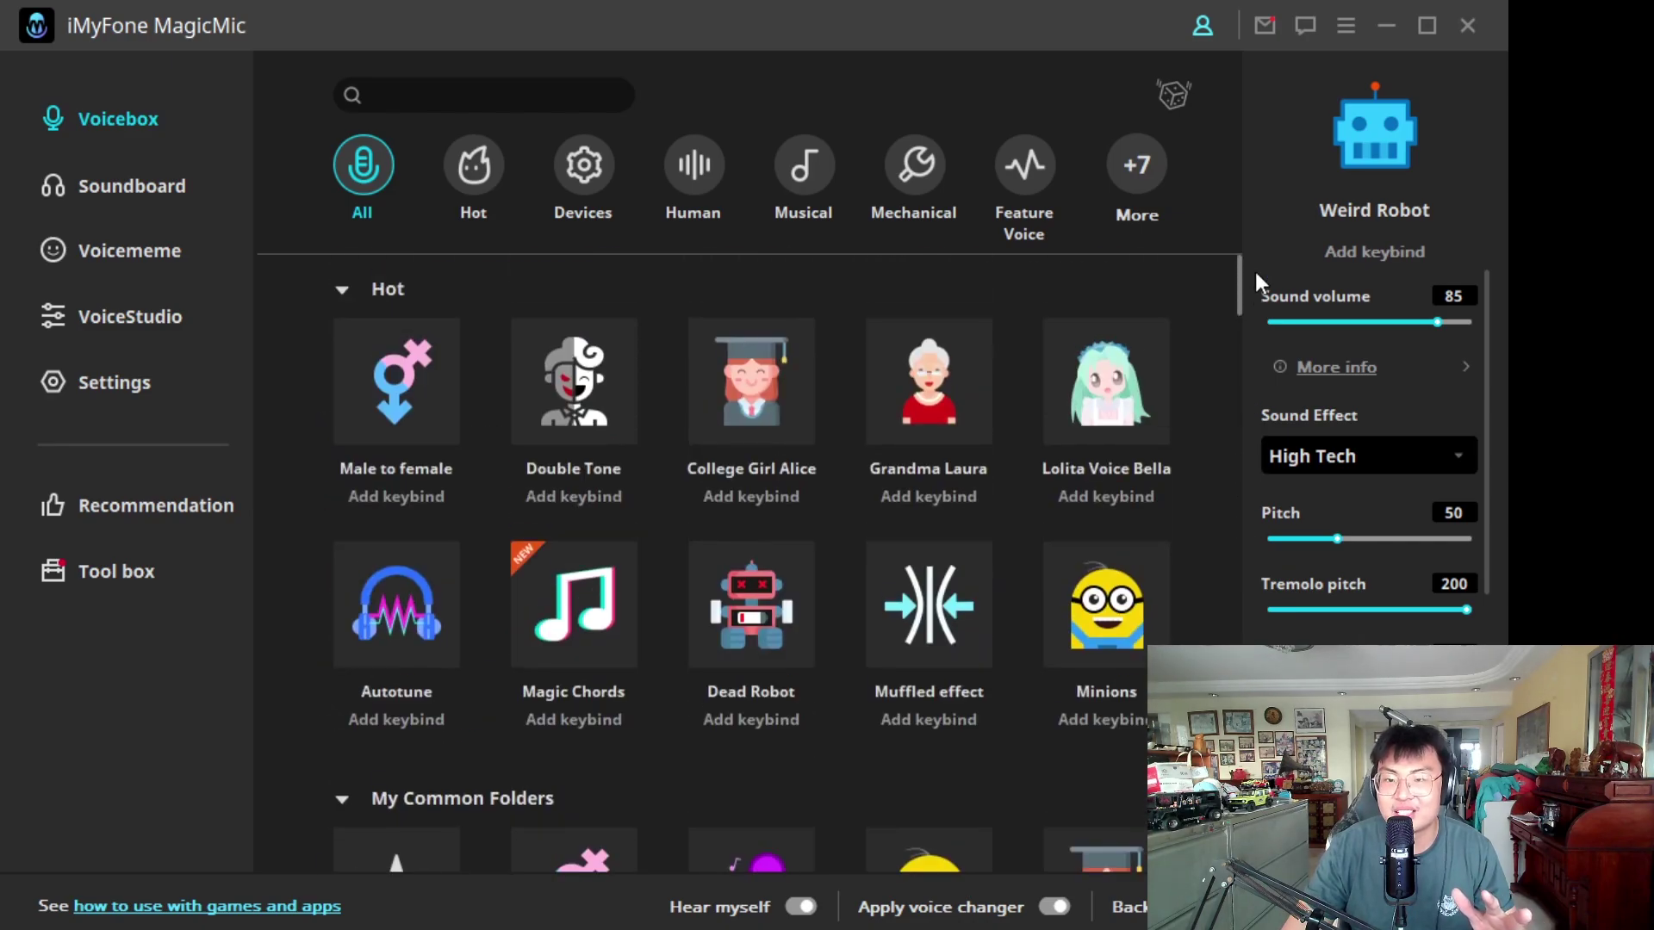
click(569, 166)
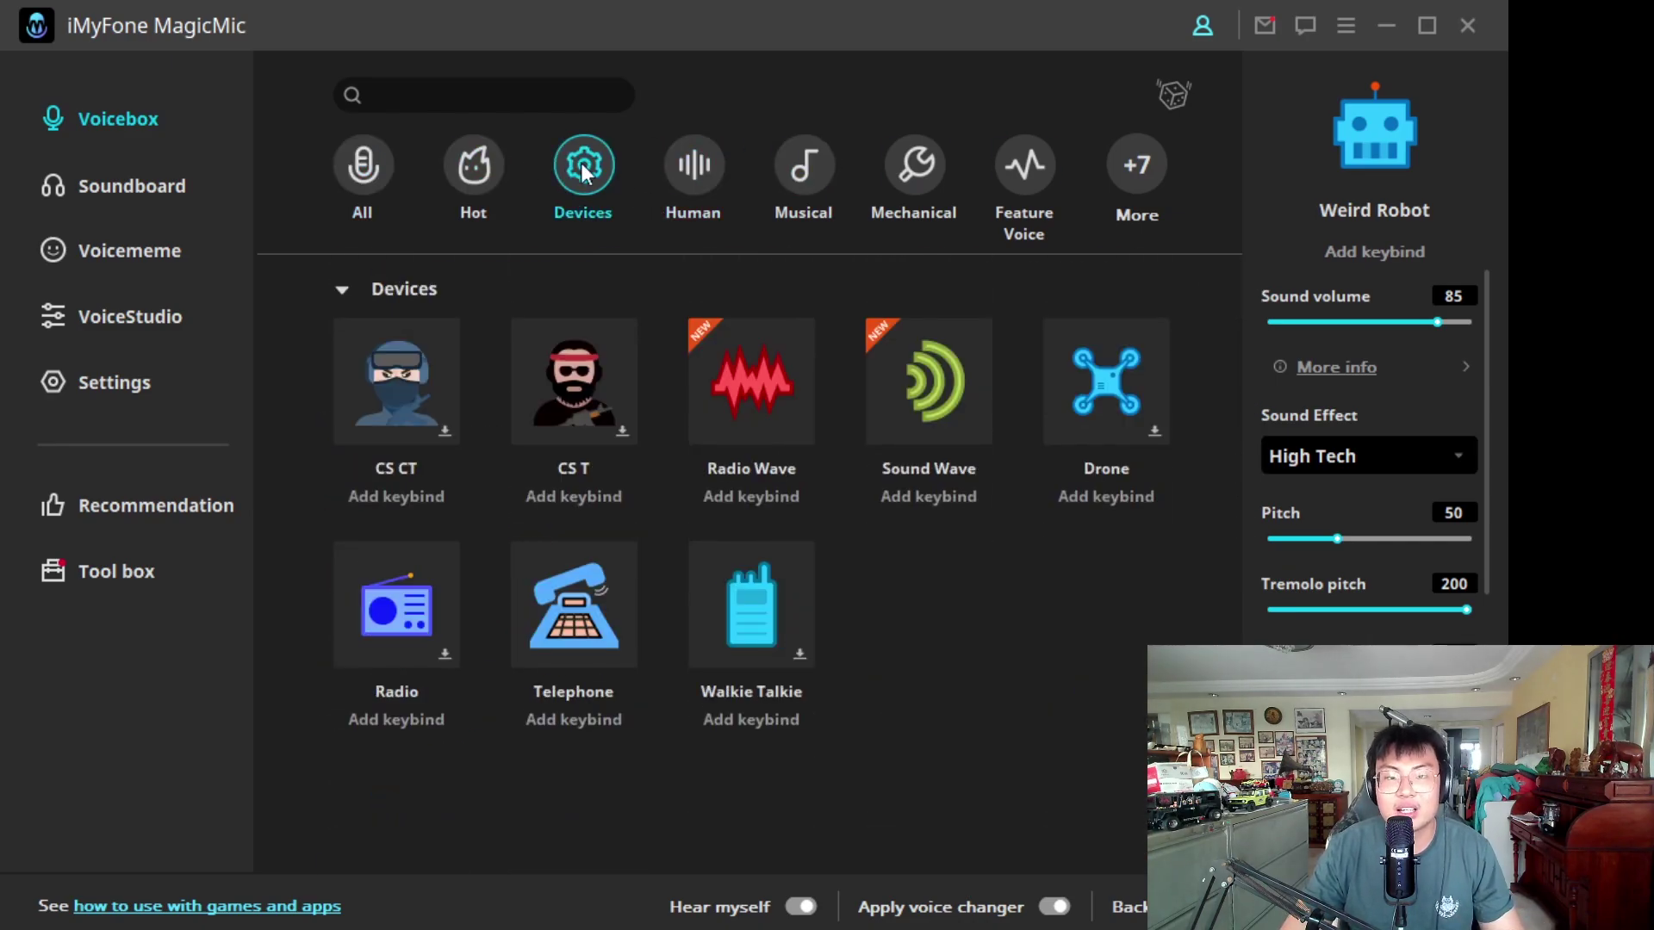
click(694, 165)
click(806, 166)
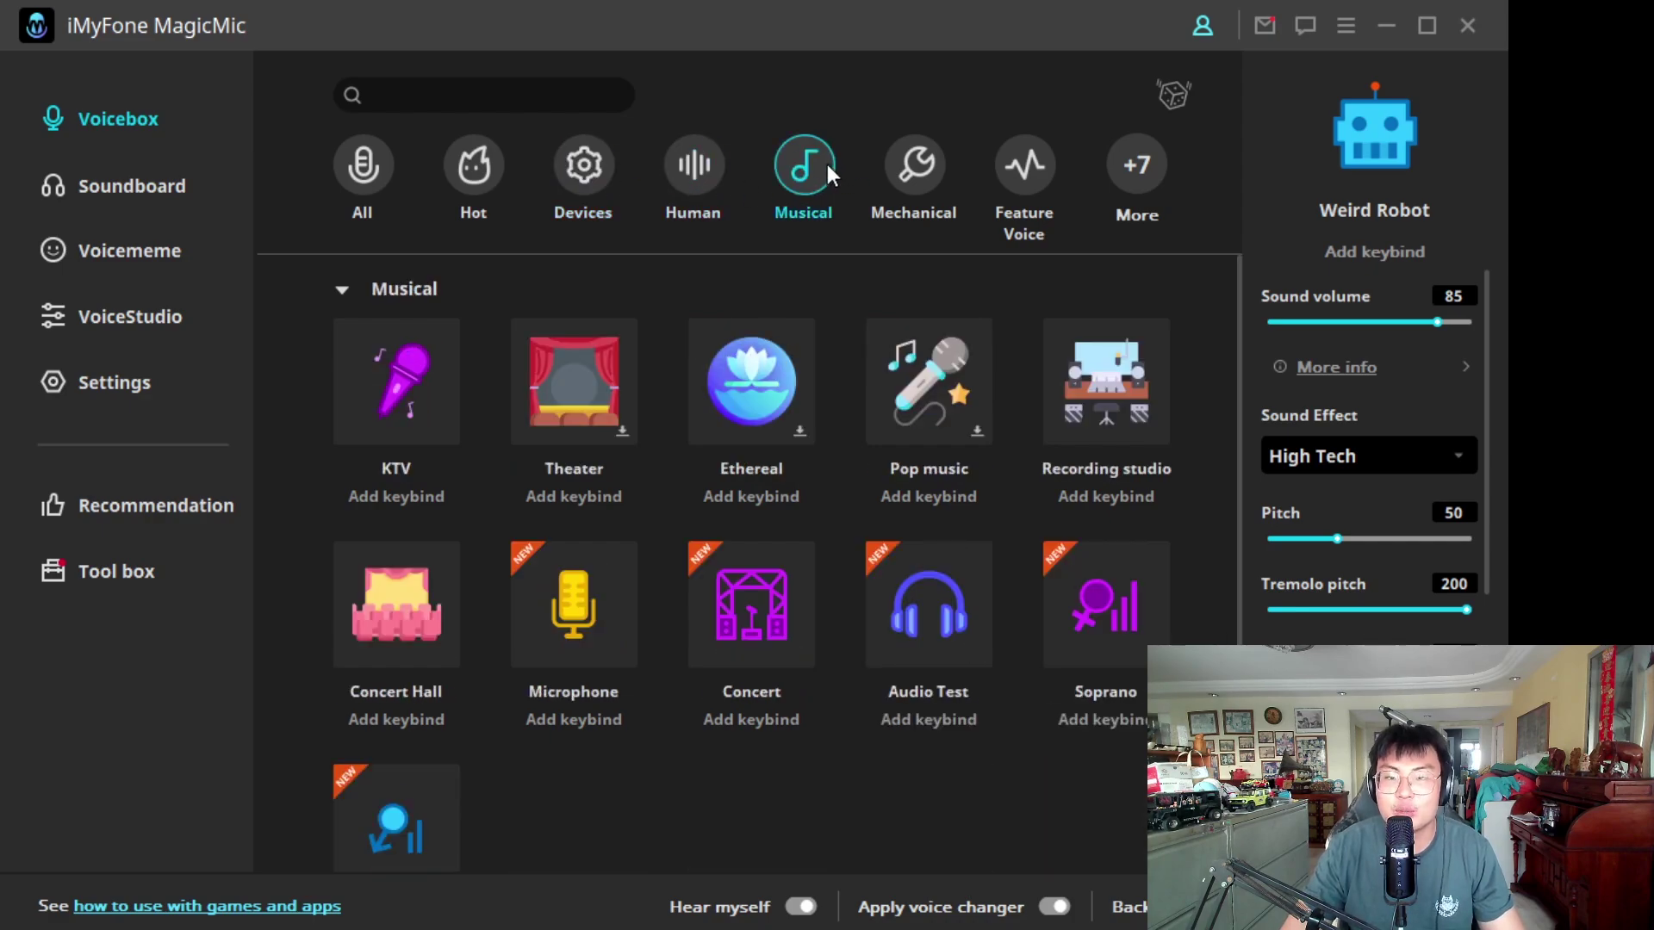
click(903, 172)
click(1038, 170)
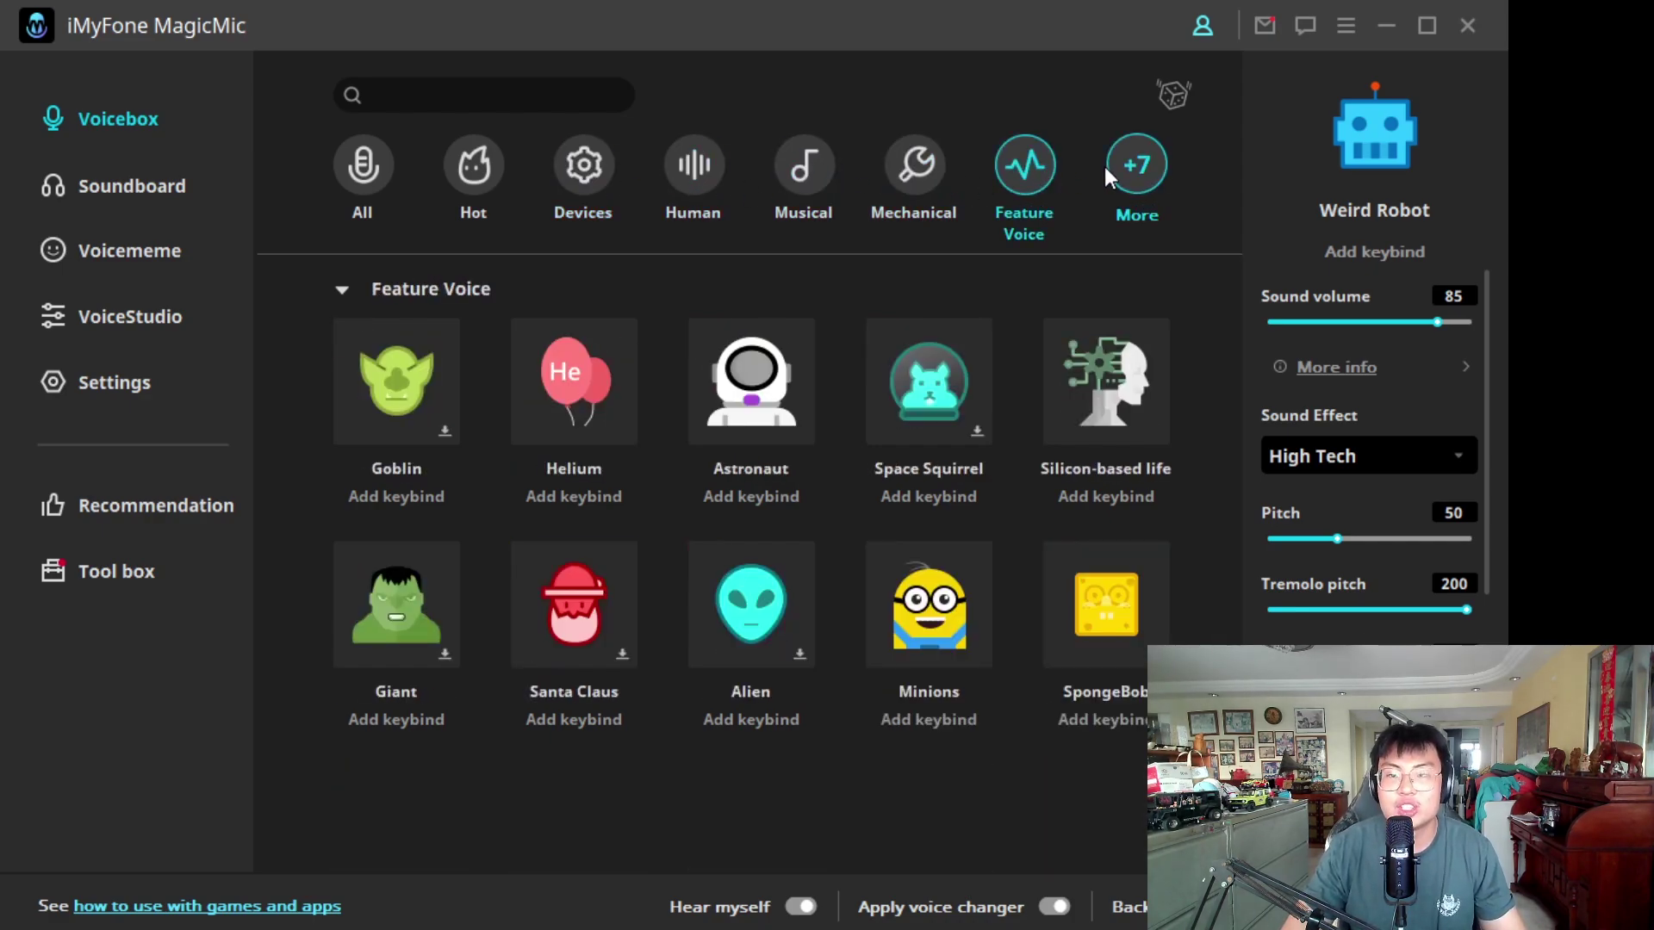
click(372, 173)
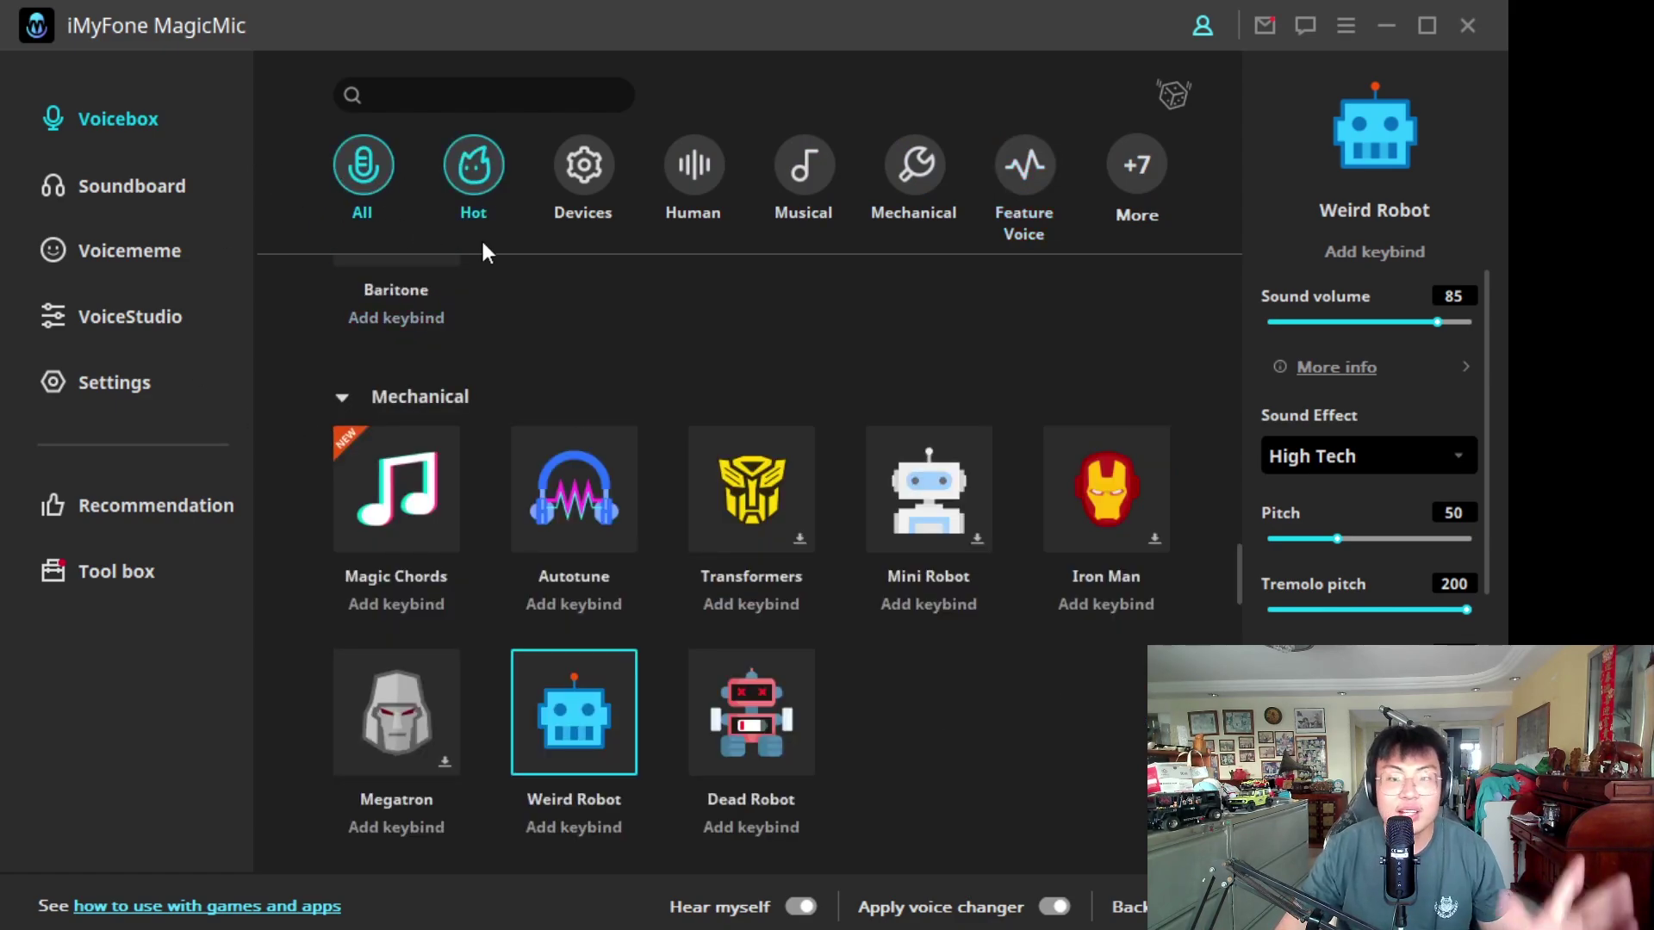
- Open the Soundboard and play Message Tone, Long Laugh and Pistol Shot
click(177, 203)
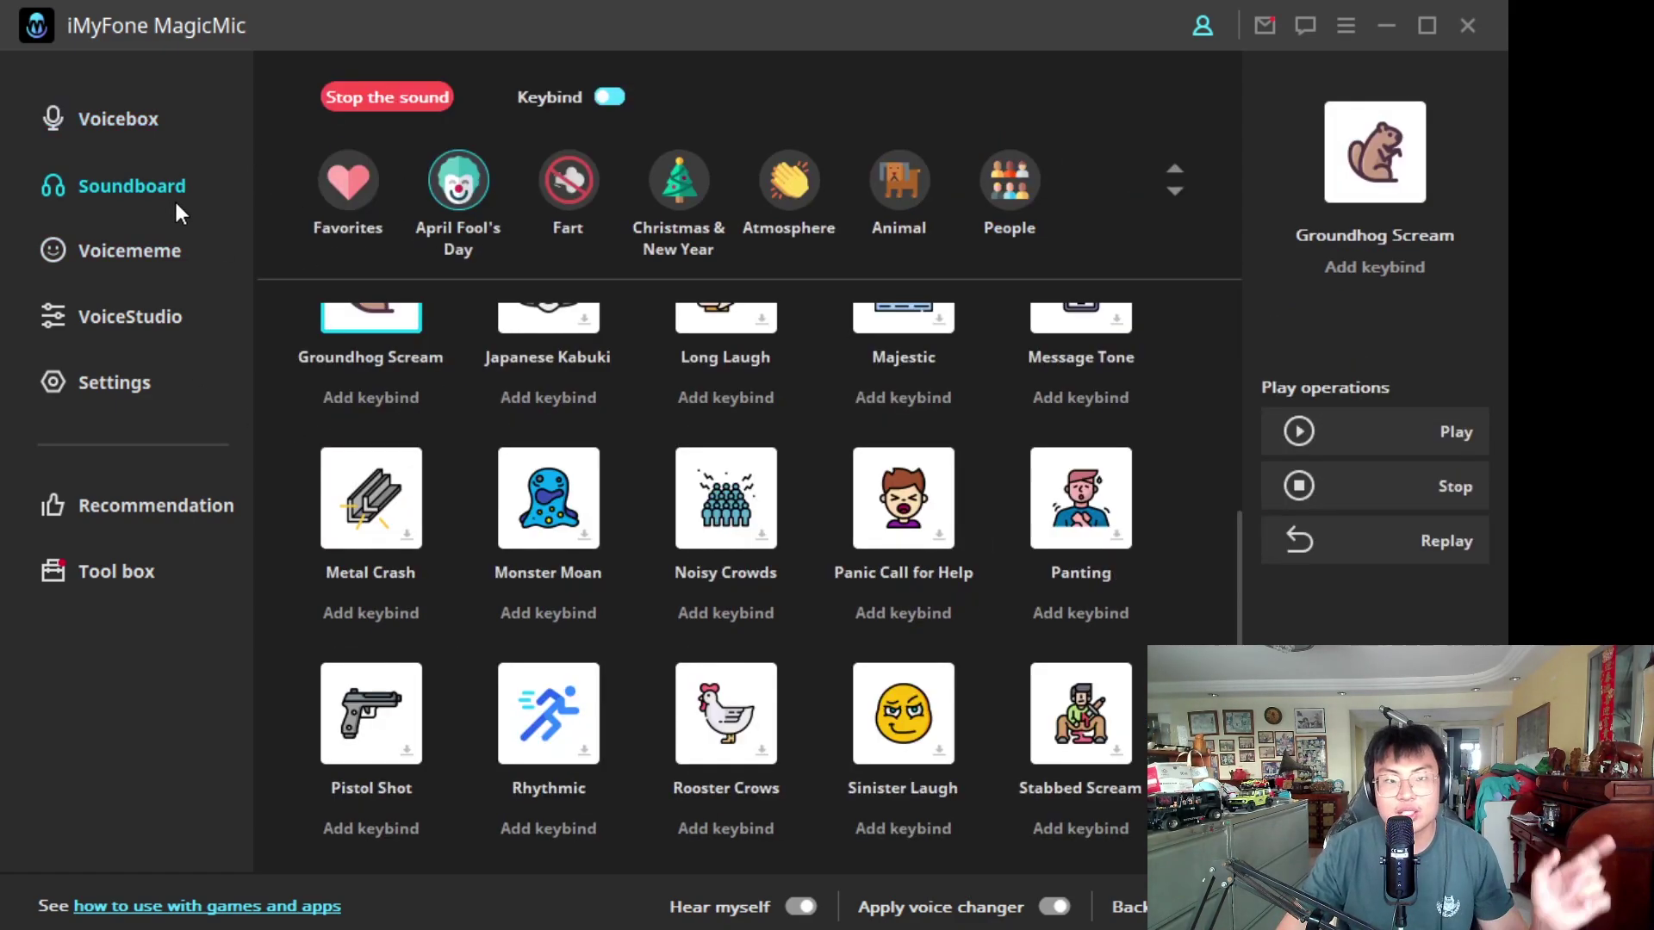
scroll(749, 430, up, 5)
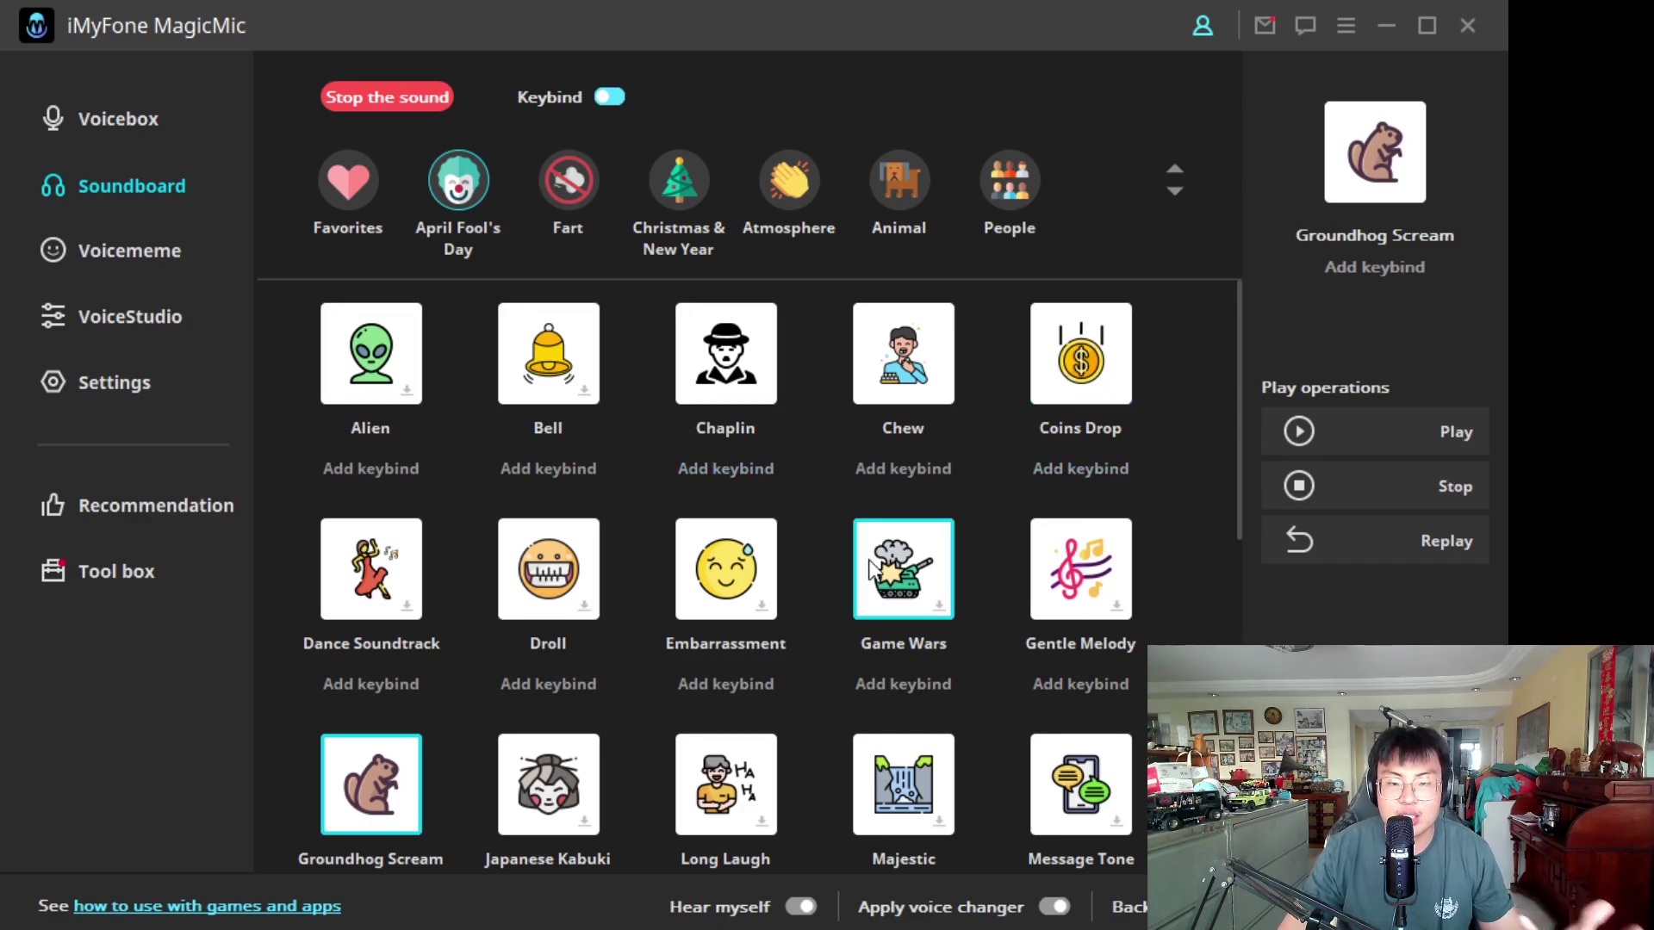
scroll(1076, 685, down, 1)
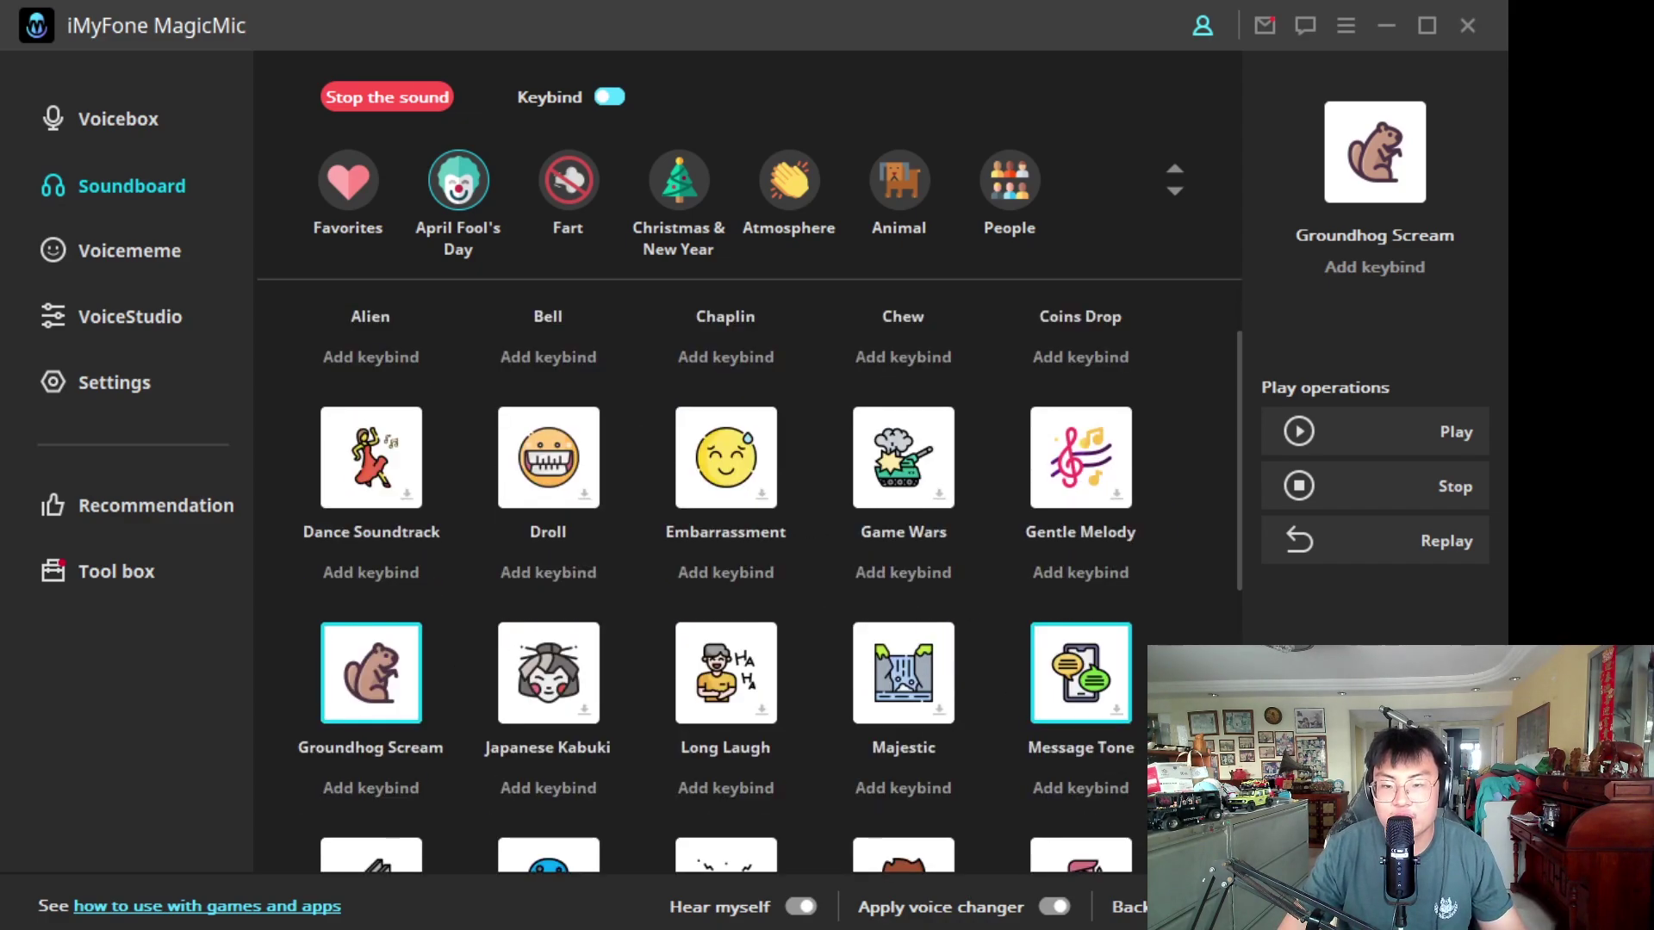
click(1094, 685)
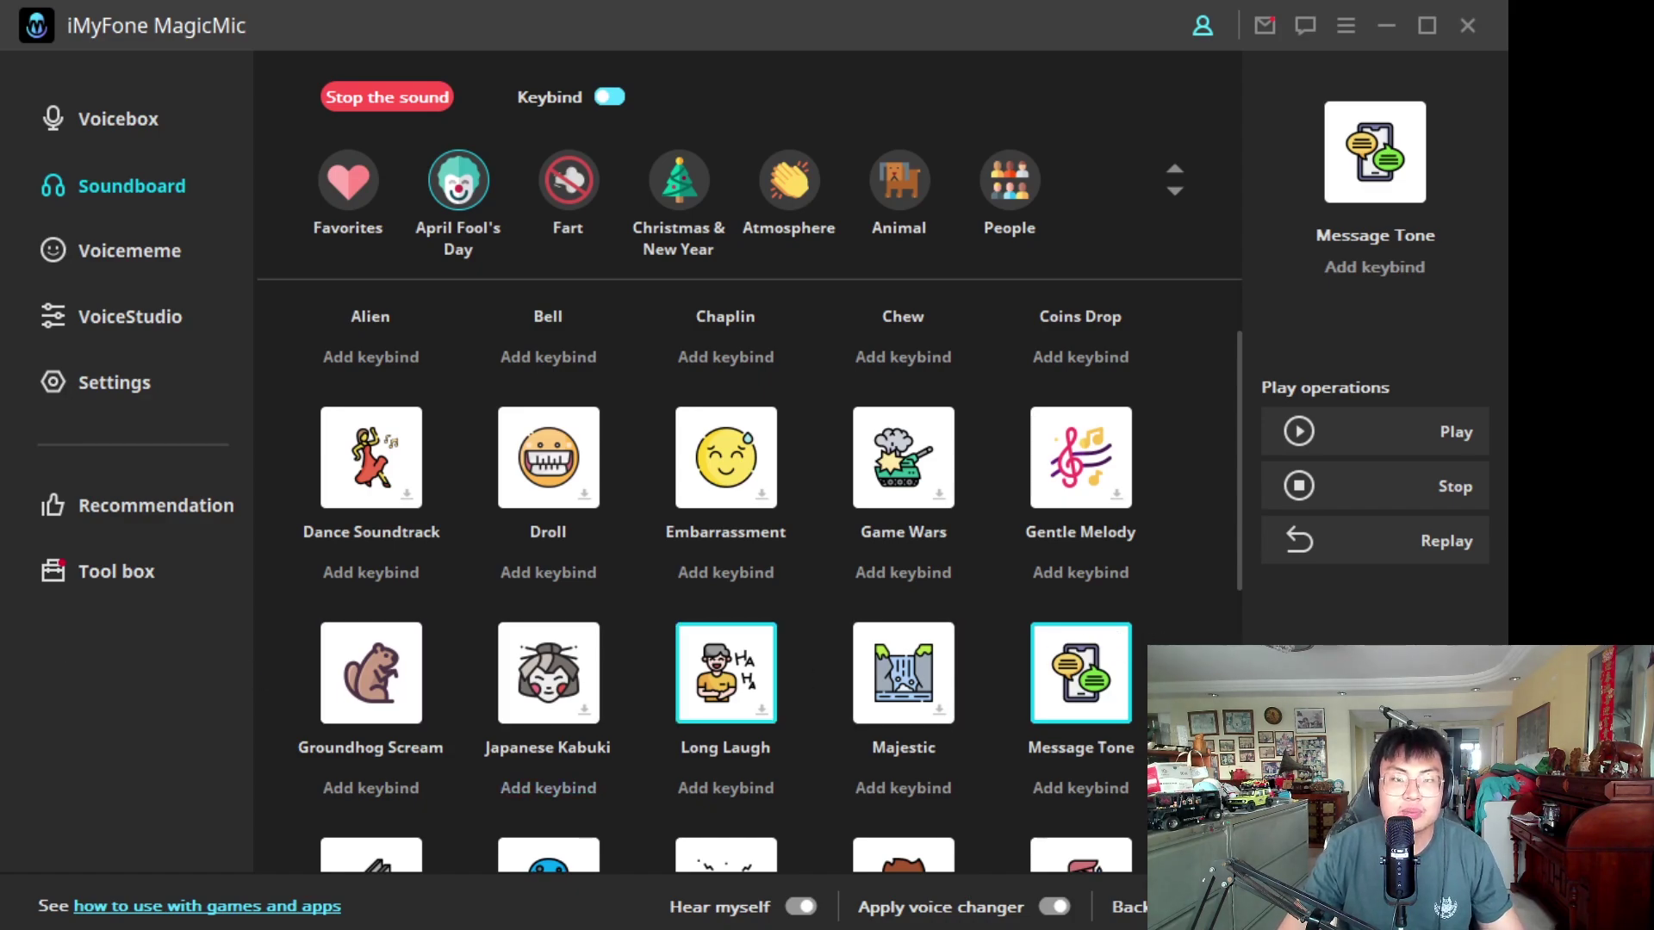
click(736, 662)
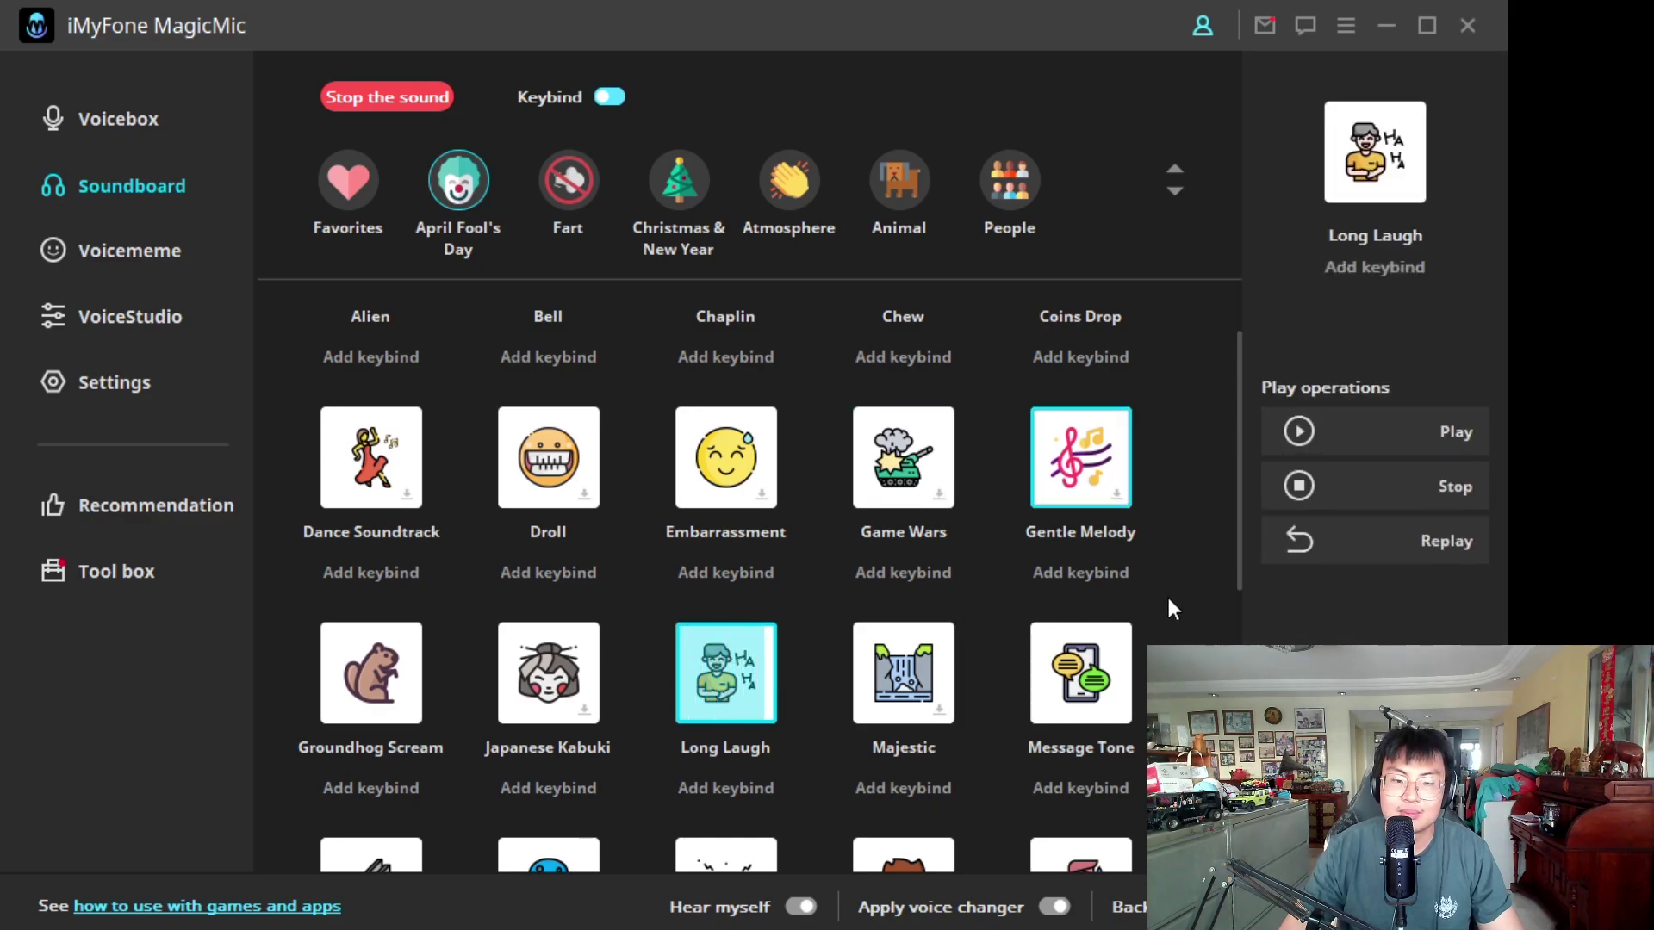
scroll(1169, 606, down, 5)
scroll(1169, 606, down, 2)
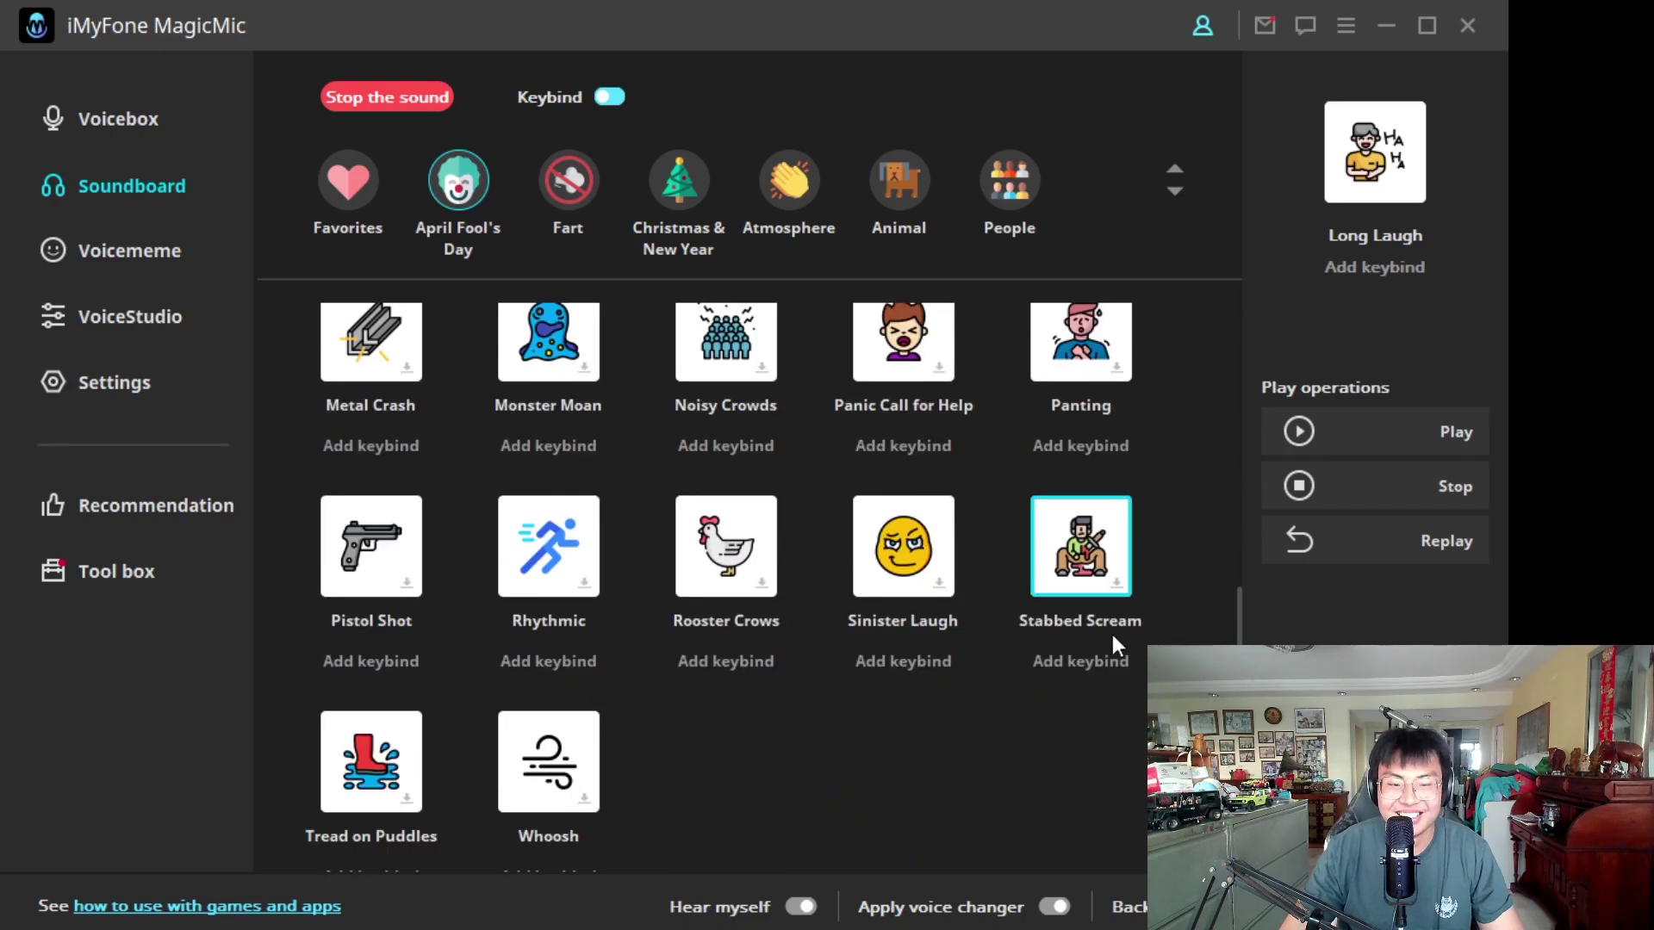
click(413, 595)
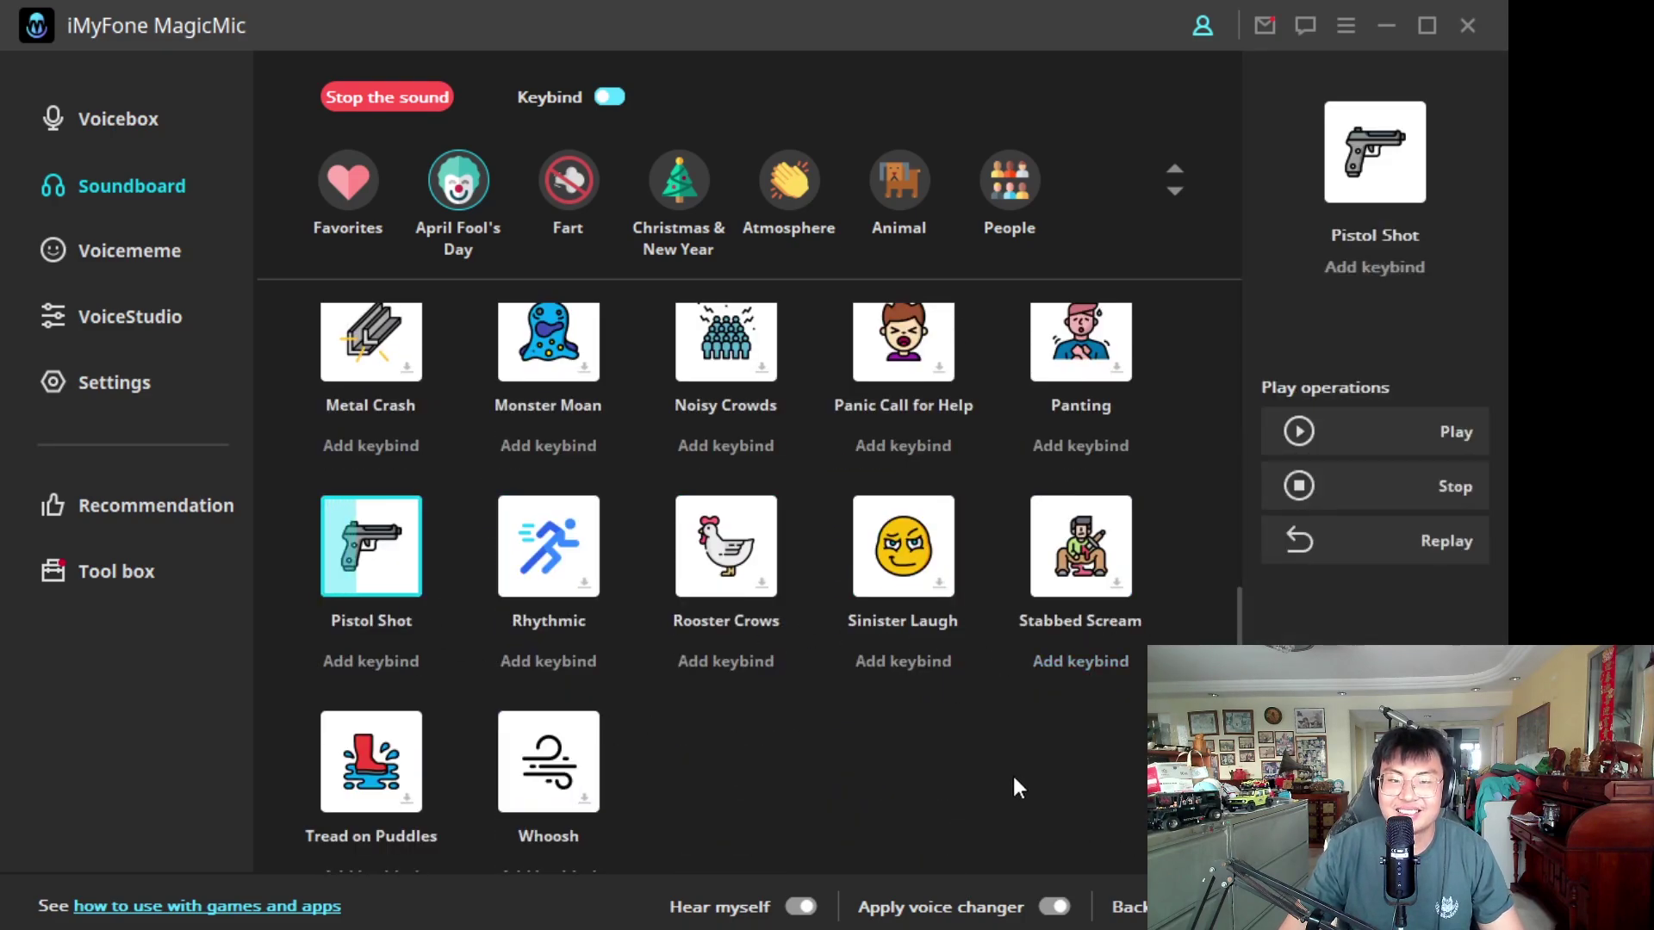
- Browse the Fart, Christmas & New Year, Atmosphere and Favorites sound categories
scroll(1011, 773, up, 7)
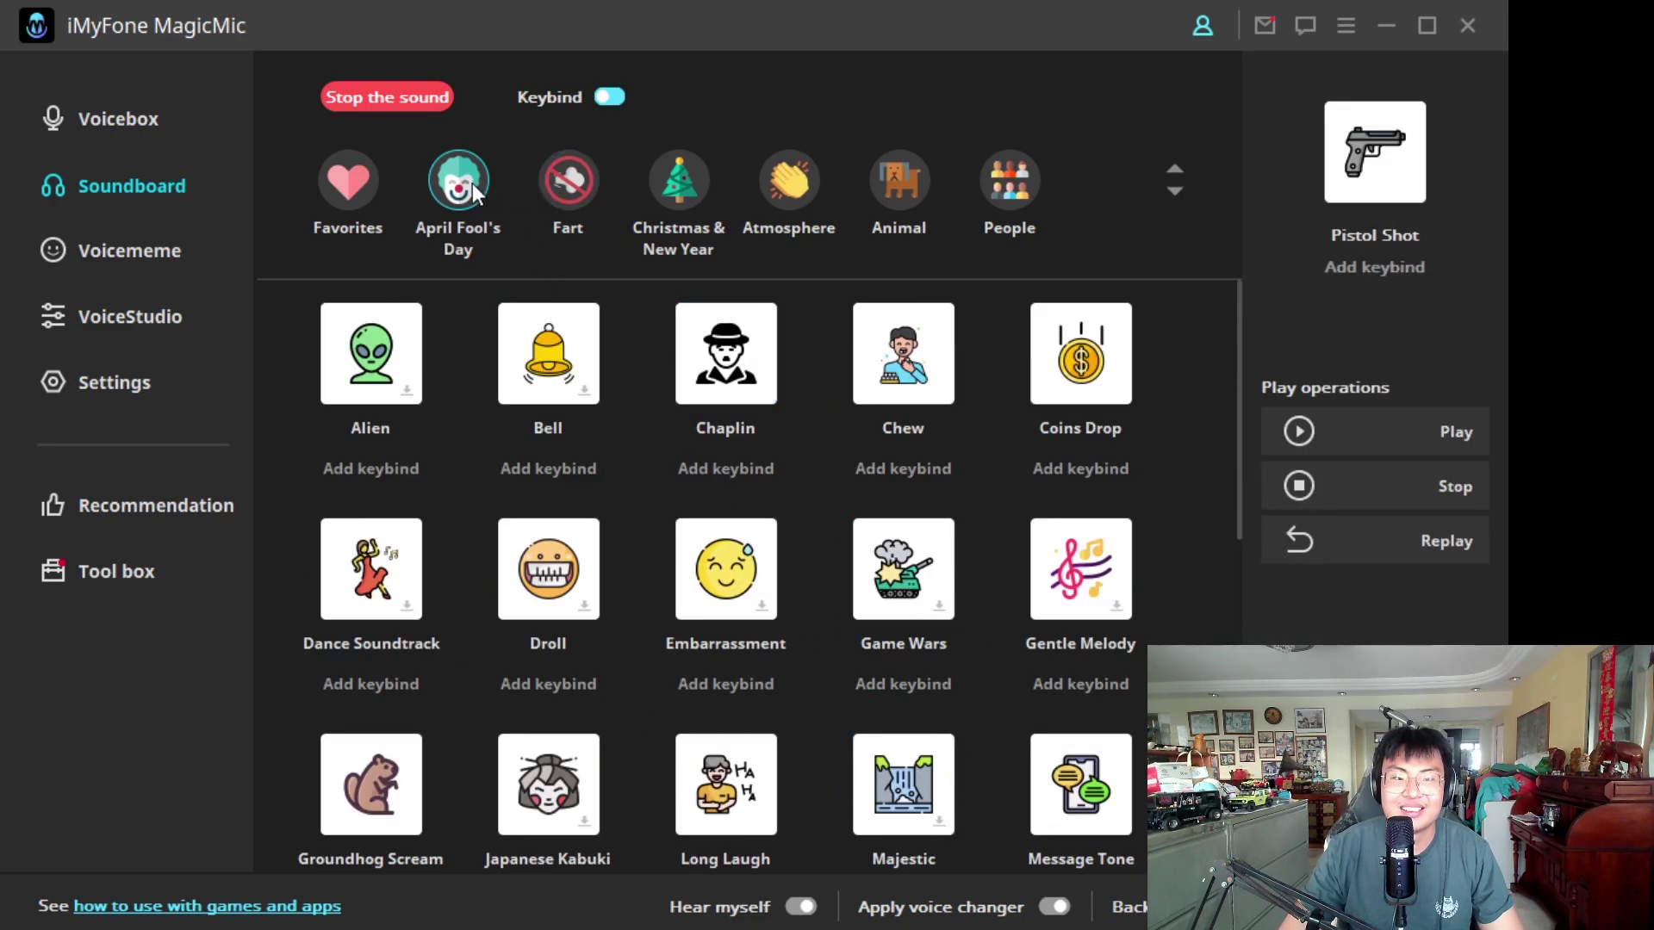
click(552, 182)
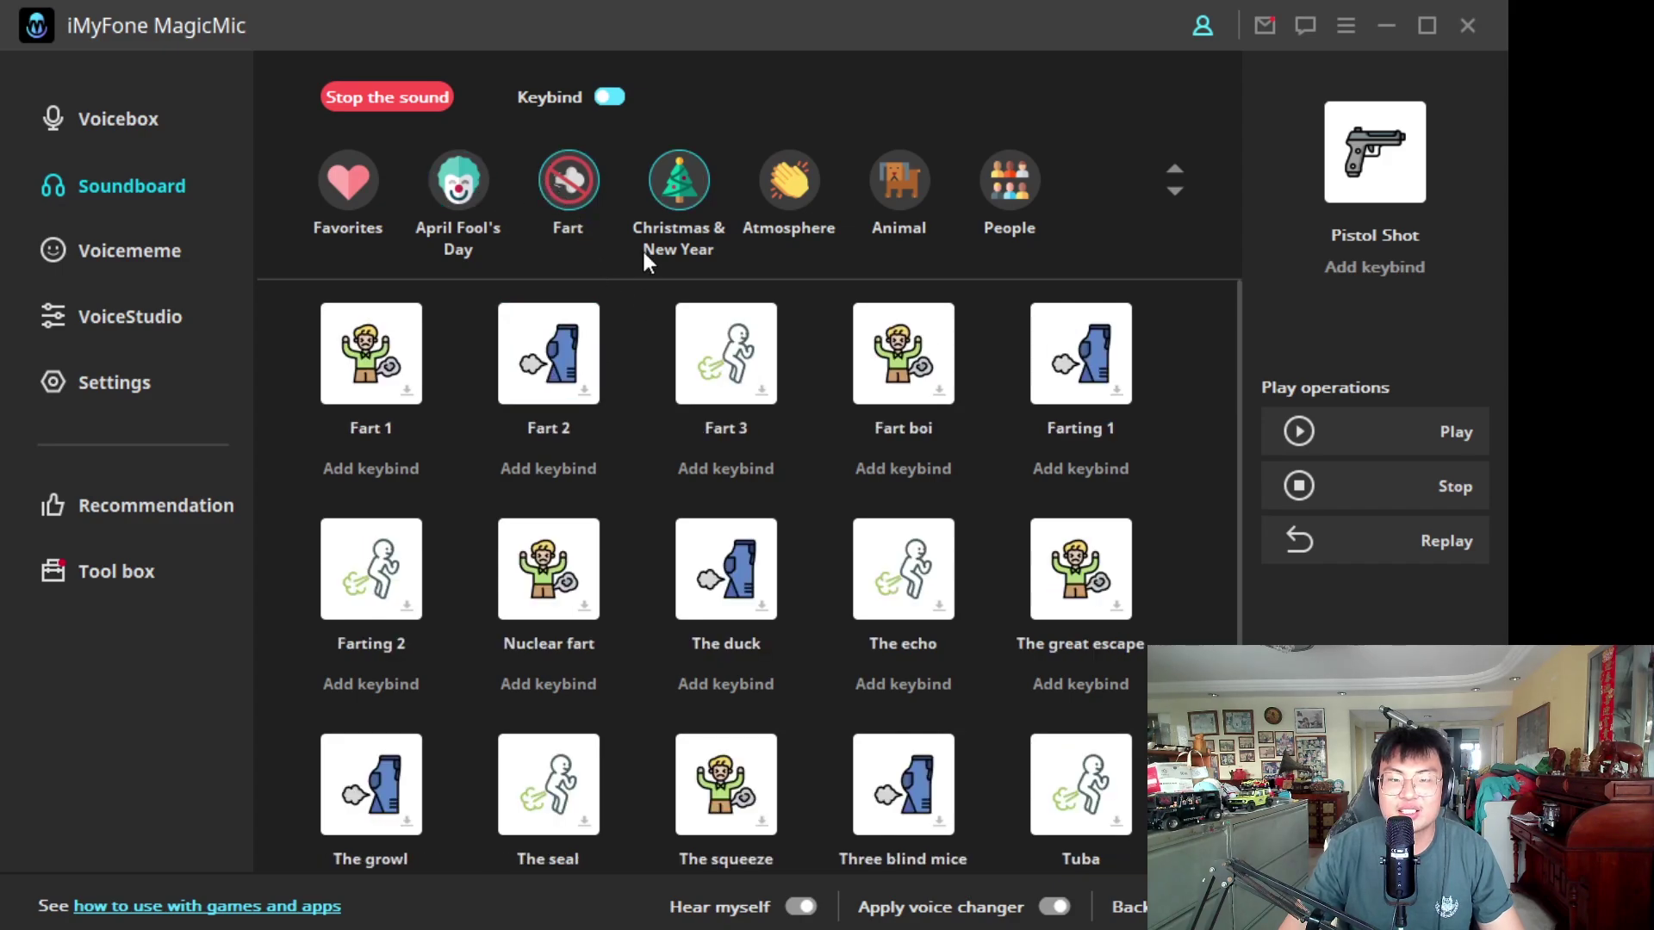
click(700, 177)
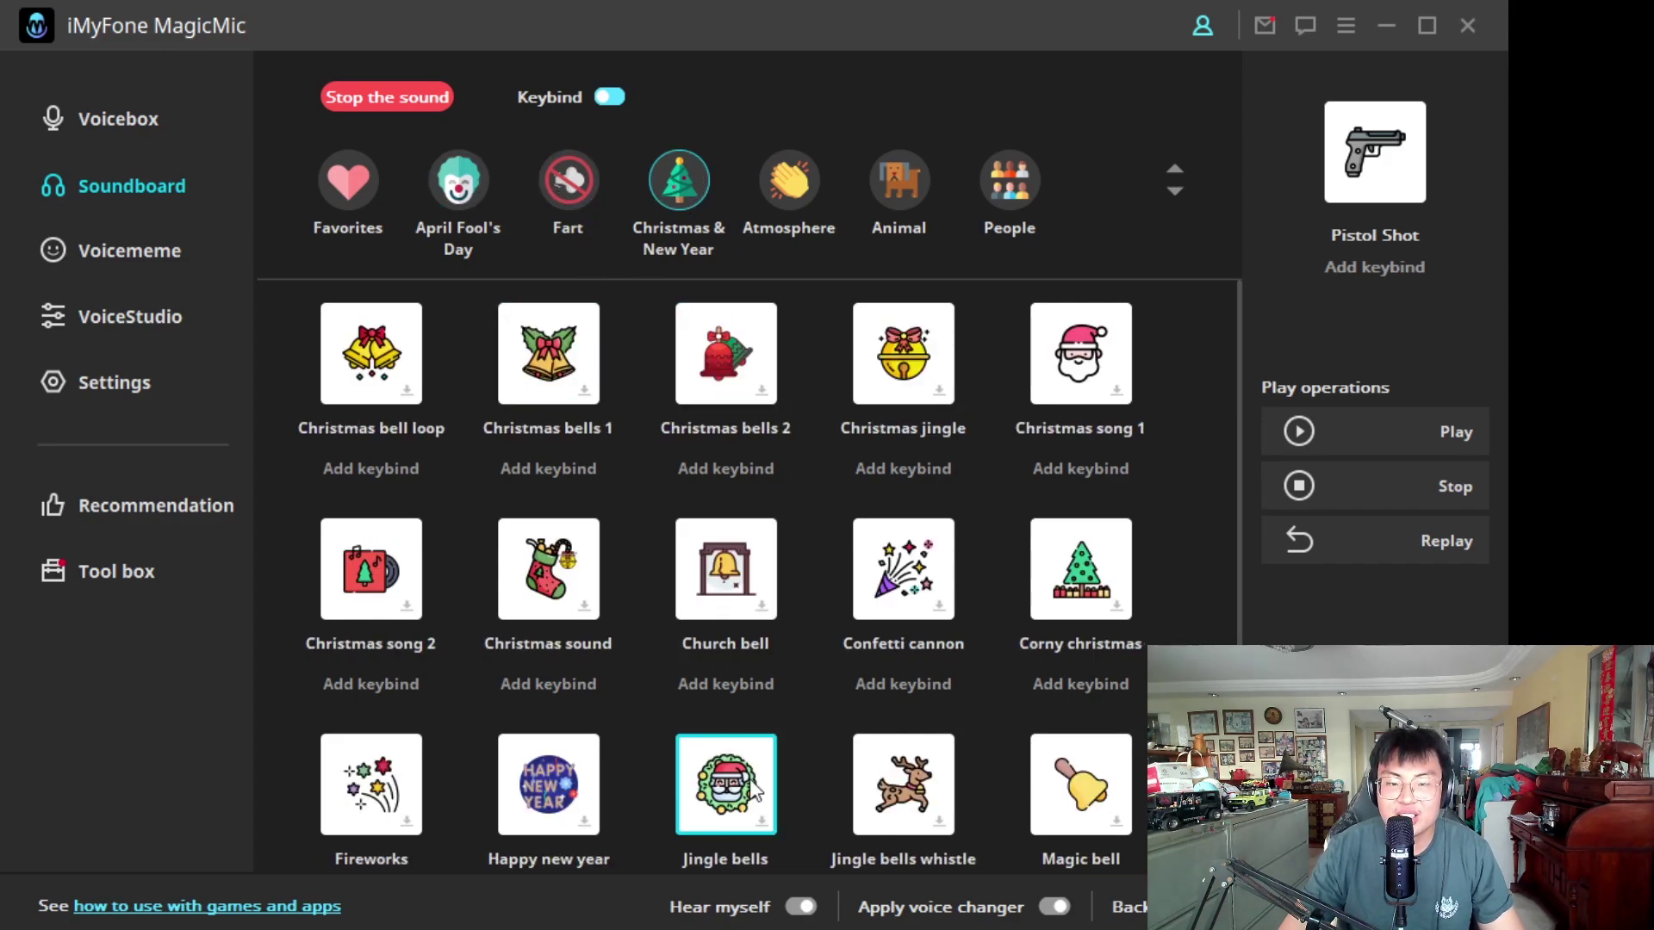
click(801, 172)
click(389, 183)
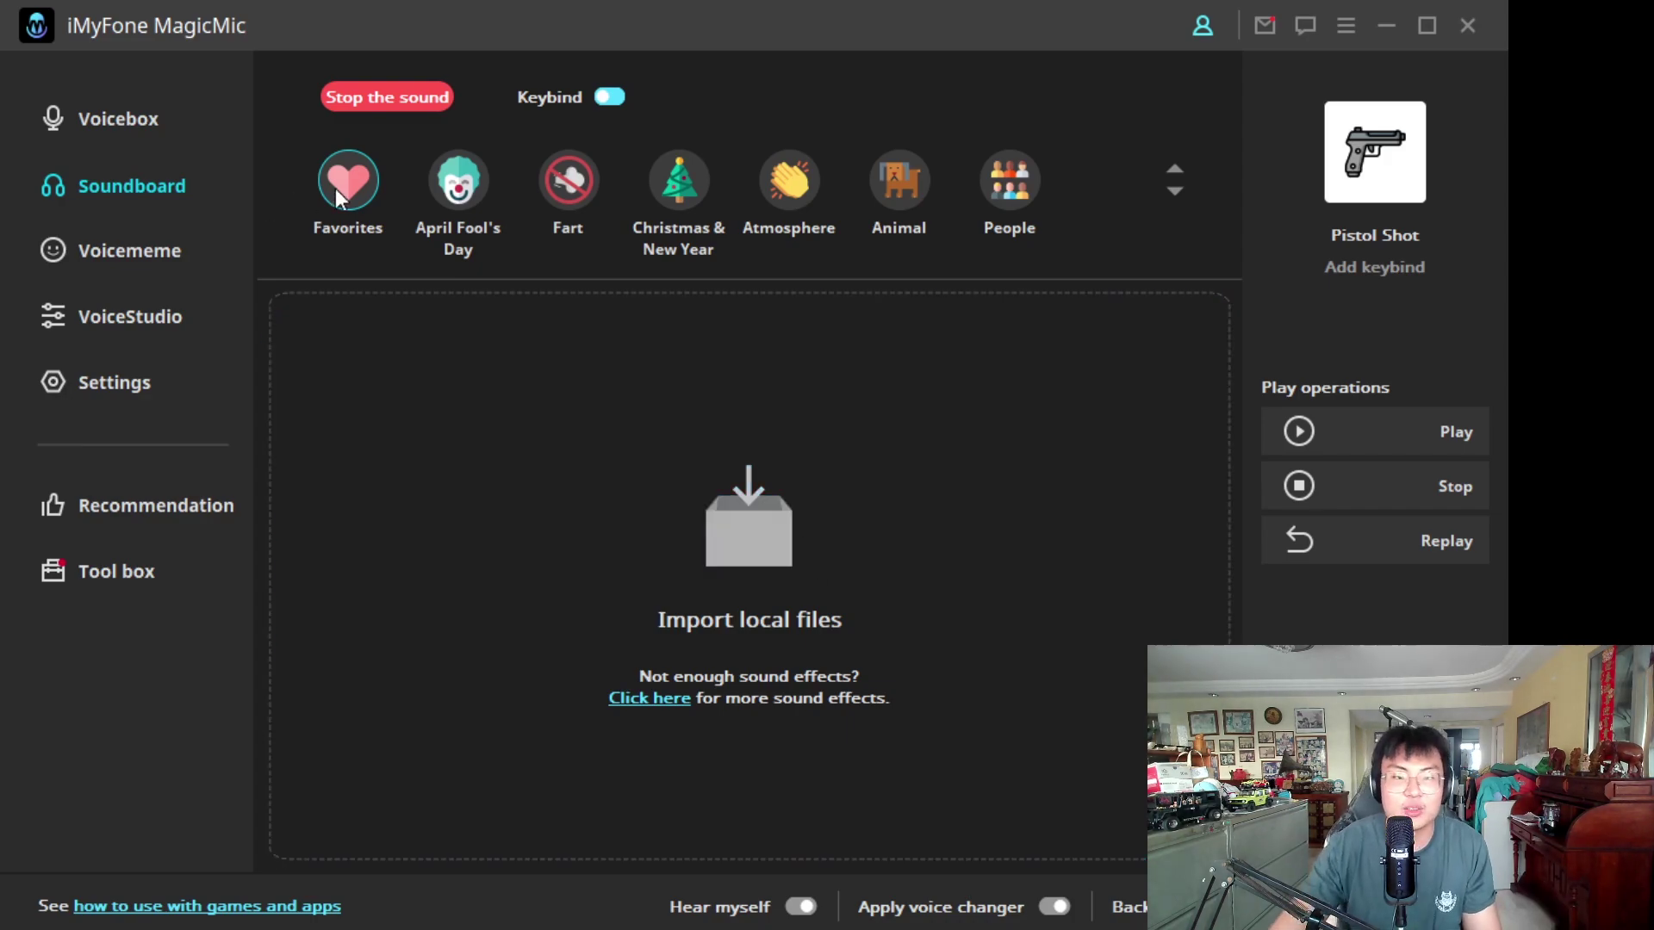
- Return to the April Fool's Day category and scroll its sounds back to Alien at the top
click(438, 191)
scroll(793, 519, up, 5)
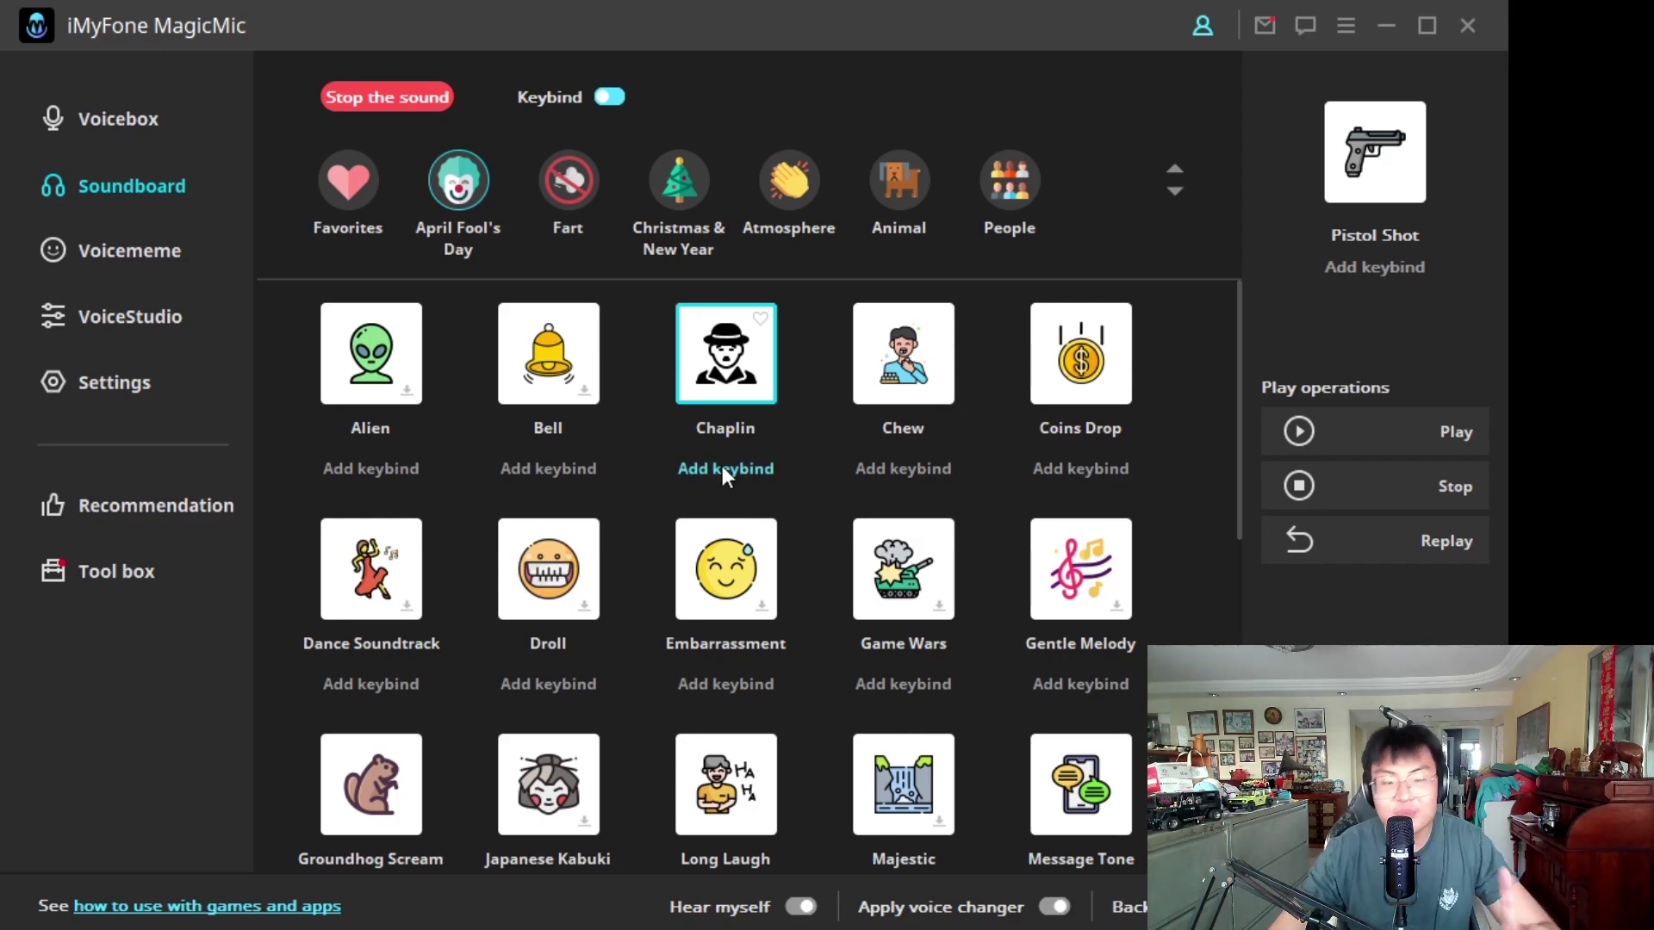
- In Voicememe's Egirl clips, play Did I just make you blush, My name is Riley and Bye
click(159, 260)
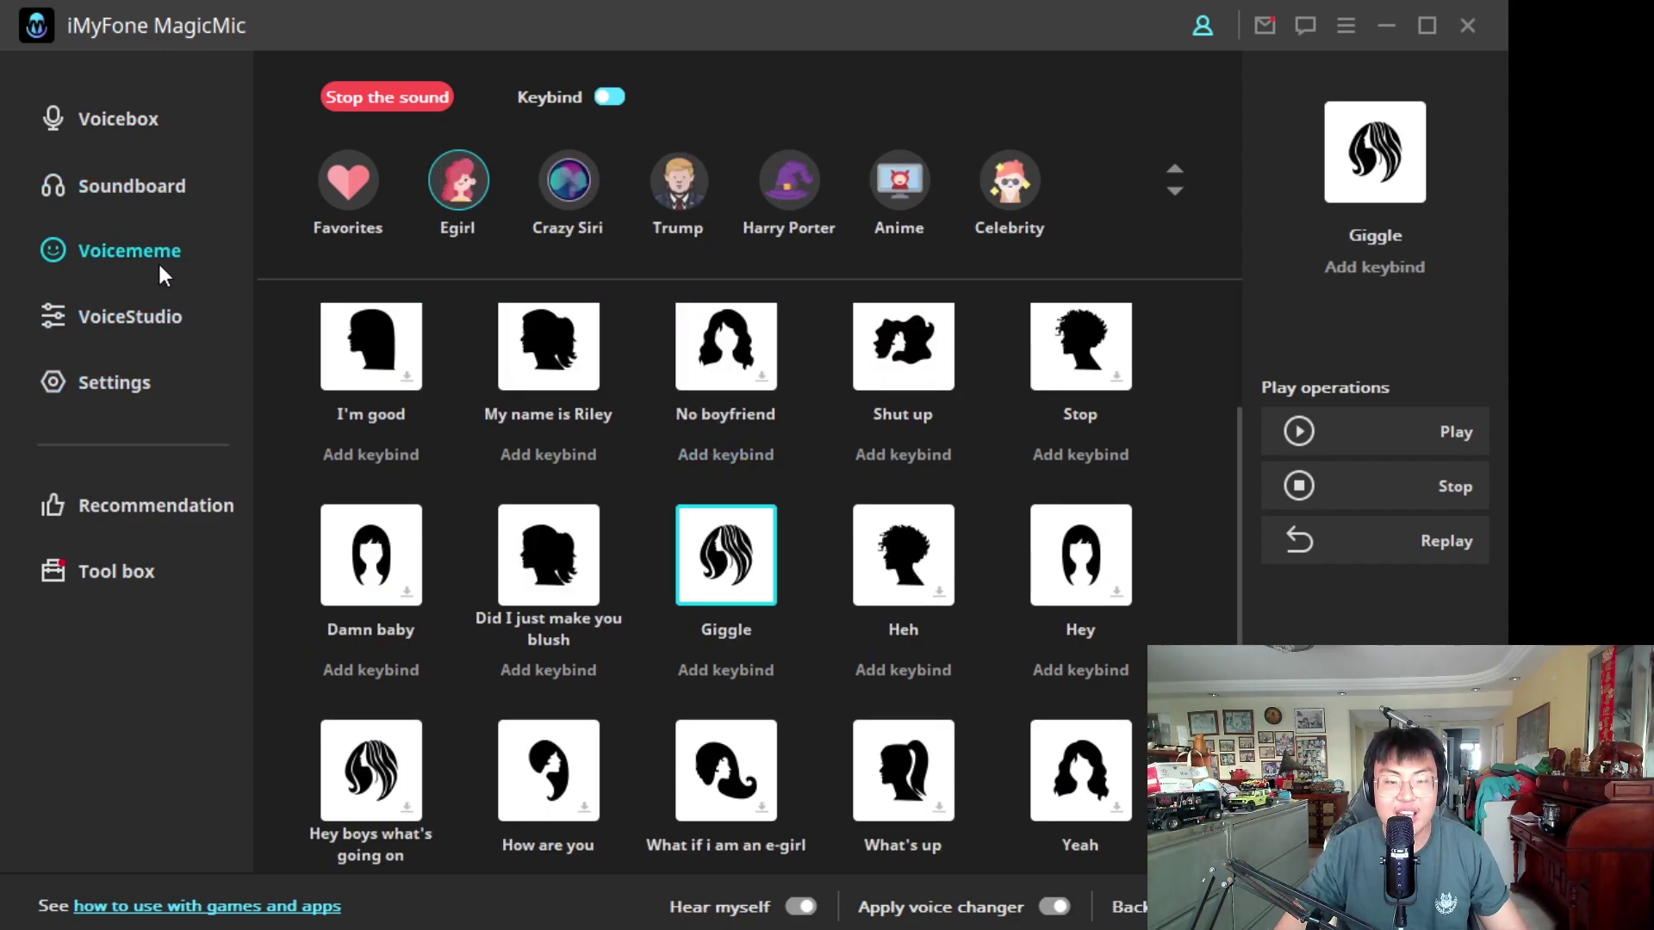
scroll(778, 542, up, 2)
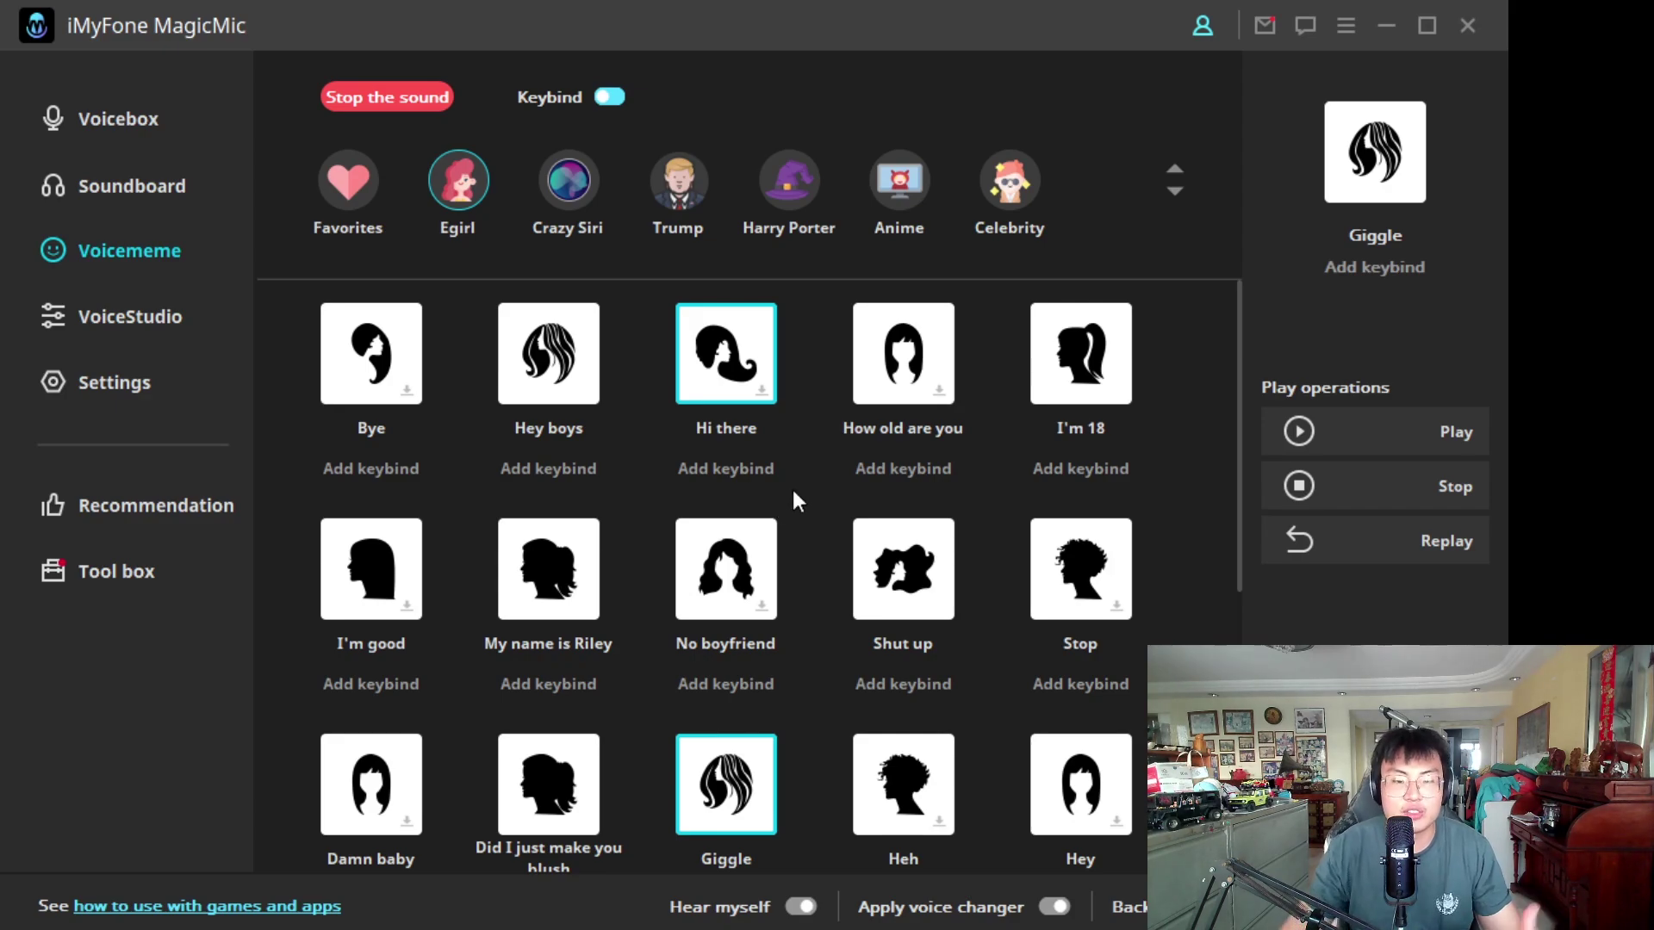
scroll(830, 556, down, 3)
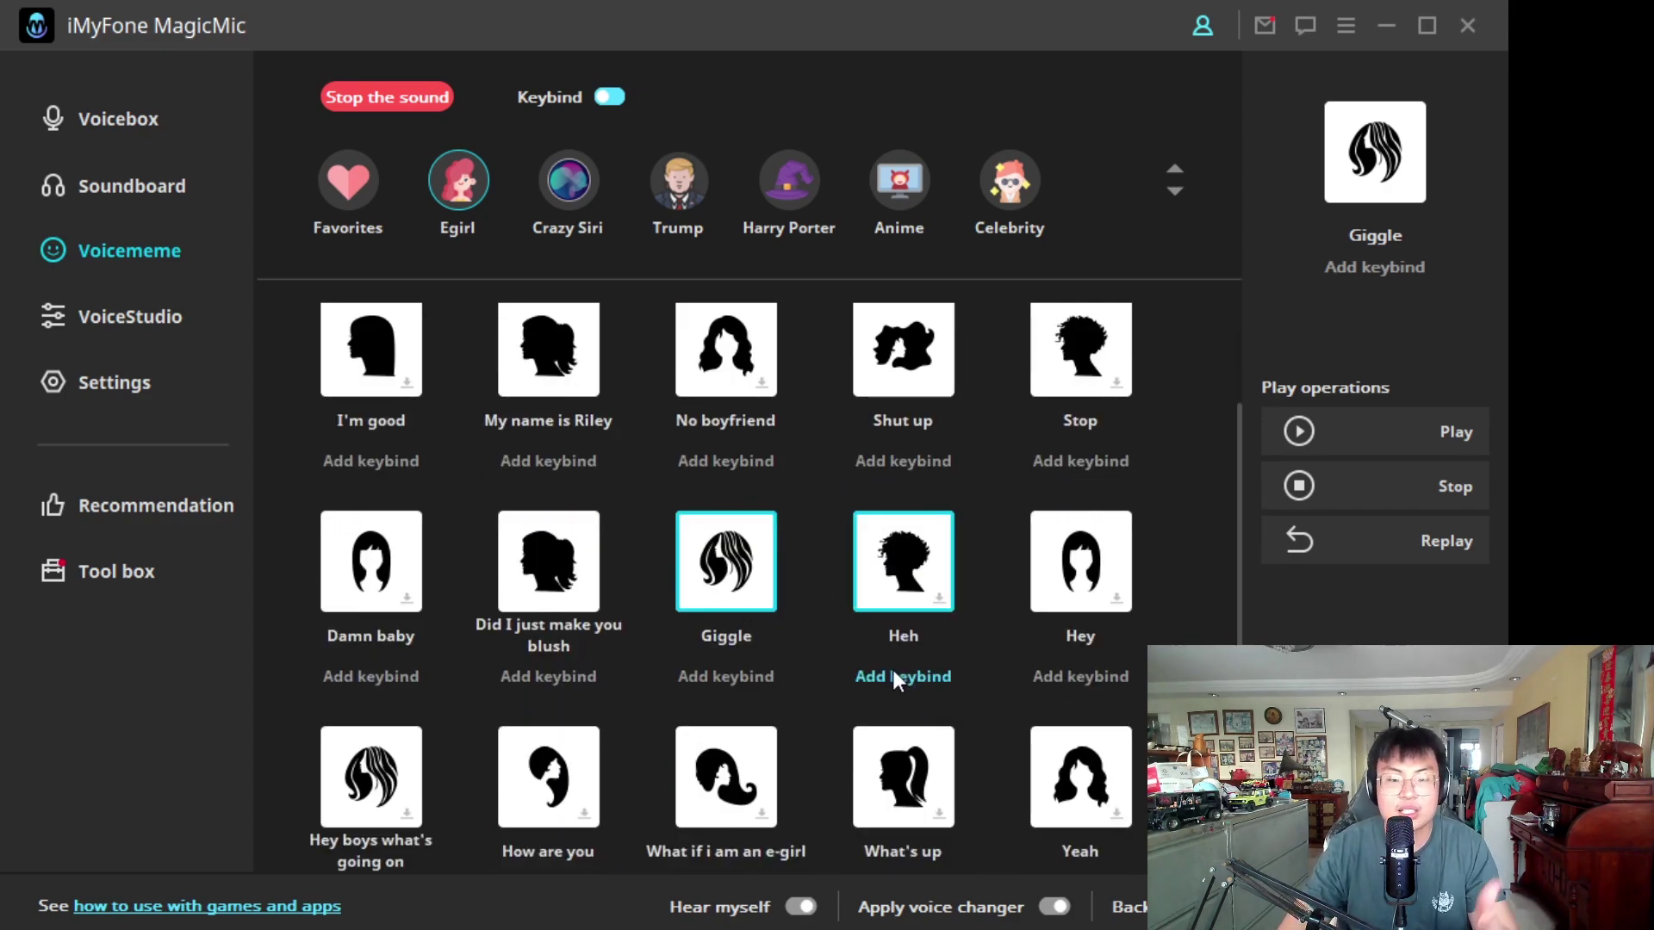
click(541, 589)
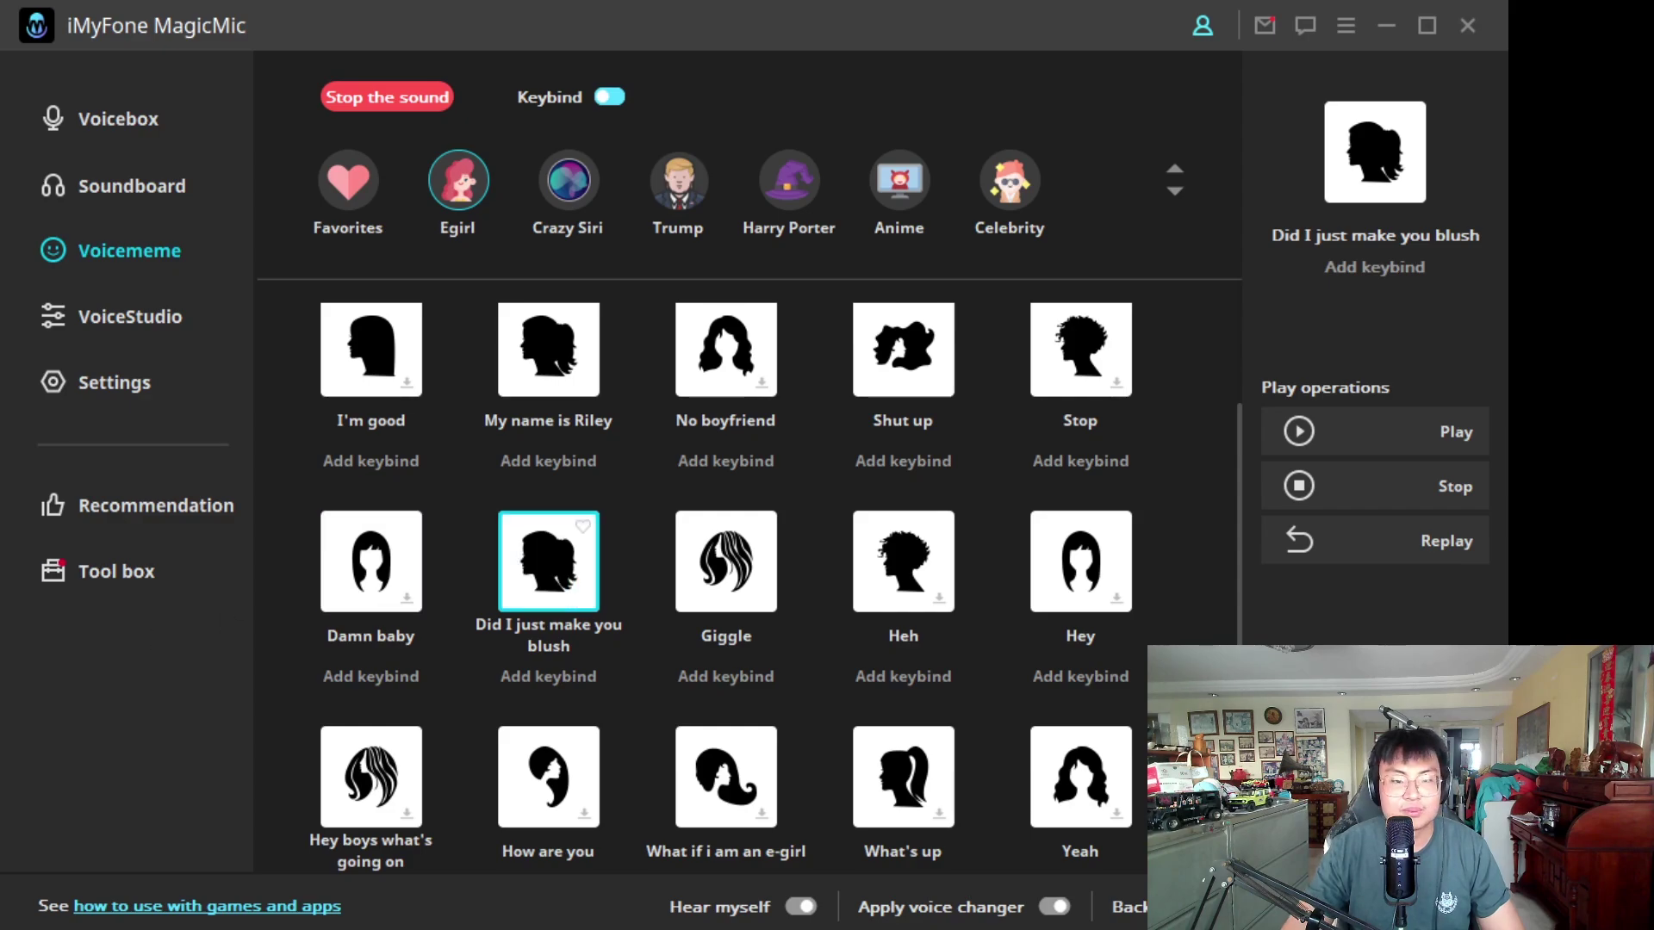
scroll(727, 578, up, 2)
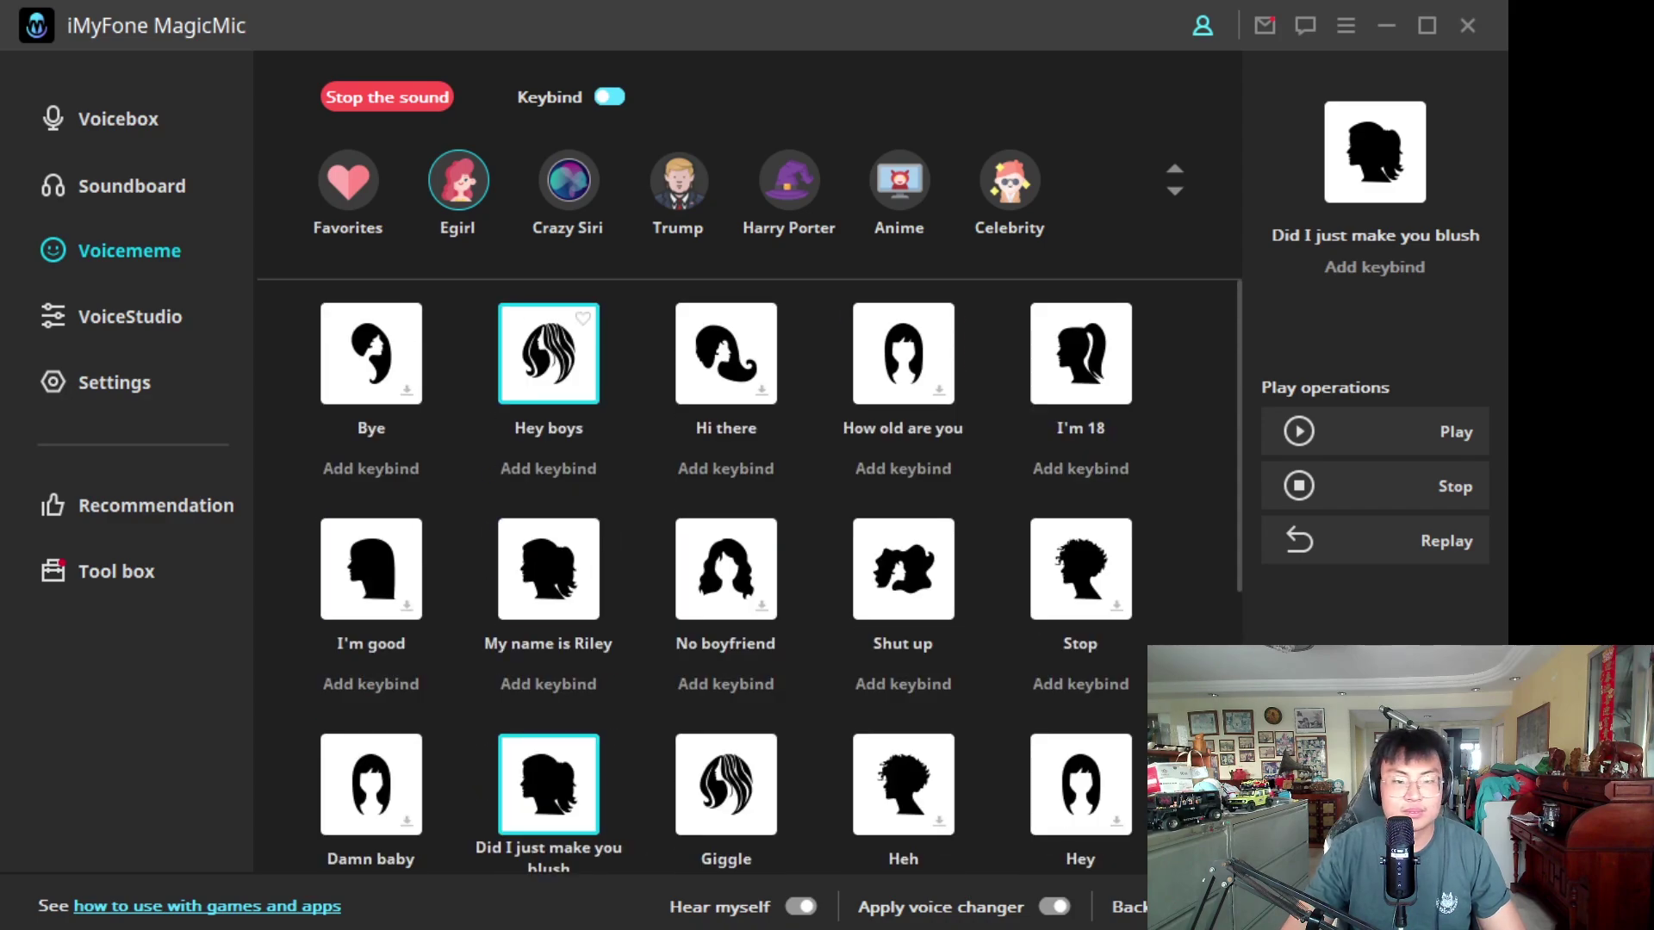
click(525, 593)
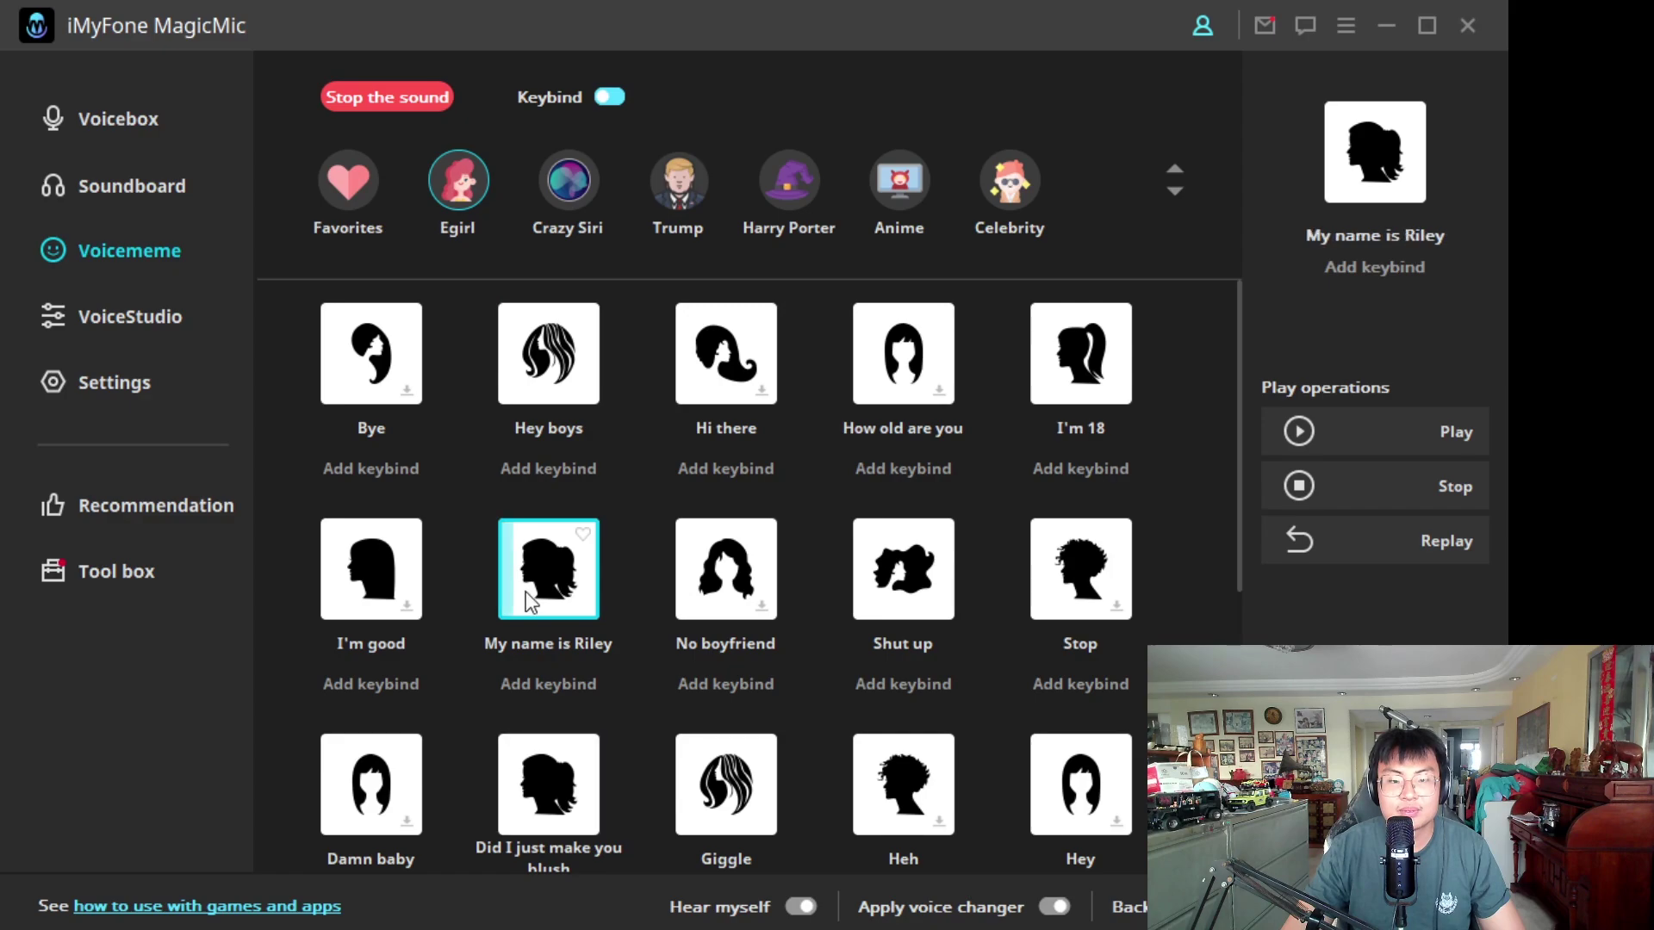
click(387, 371)
- Switch to the Harry Porter spell clips and play Muffliato Charm
scroll(616, 590, down, 5)
click(790, 200)
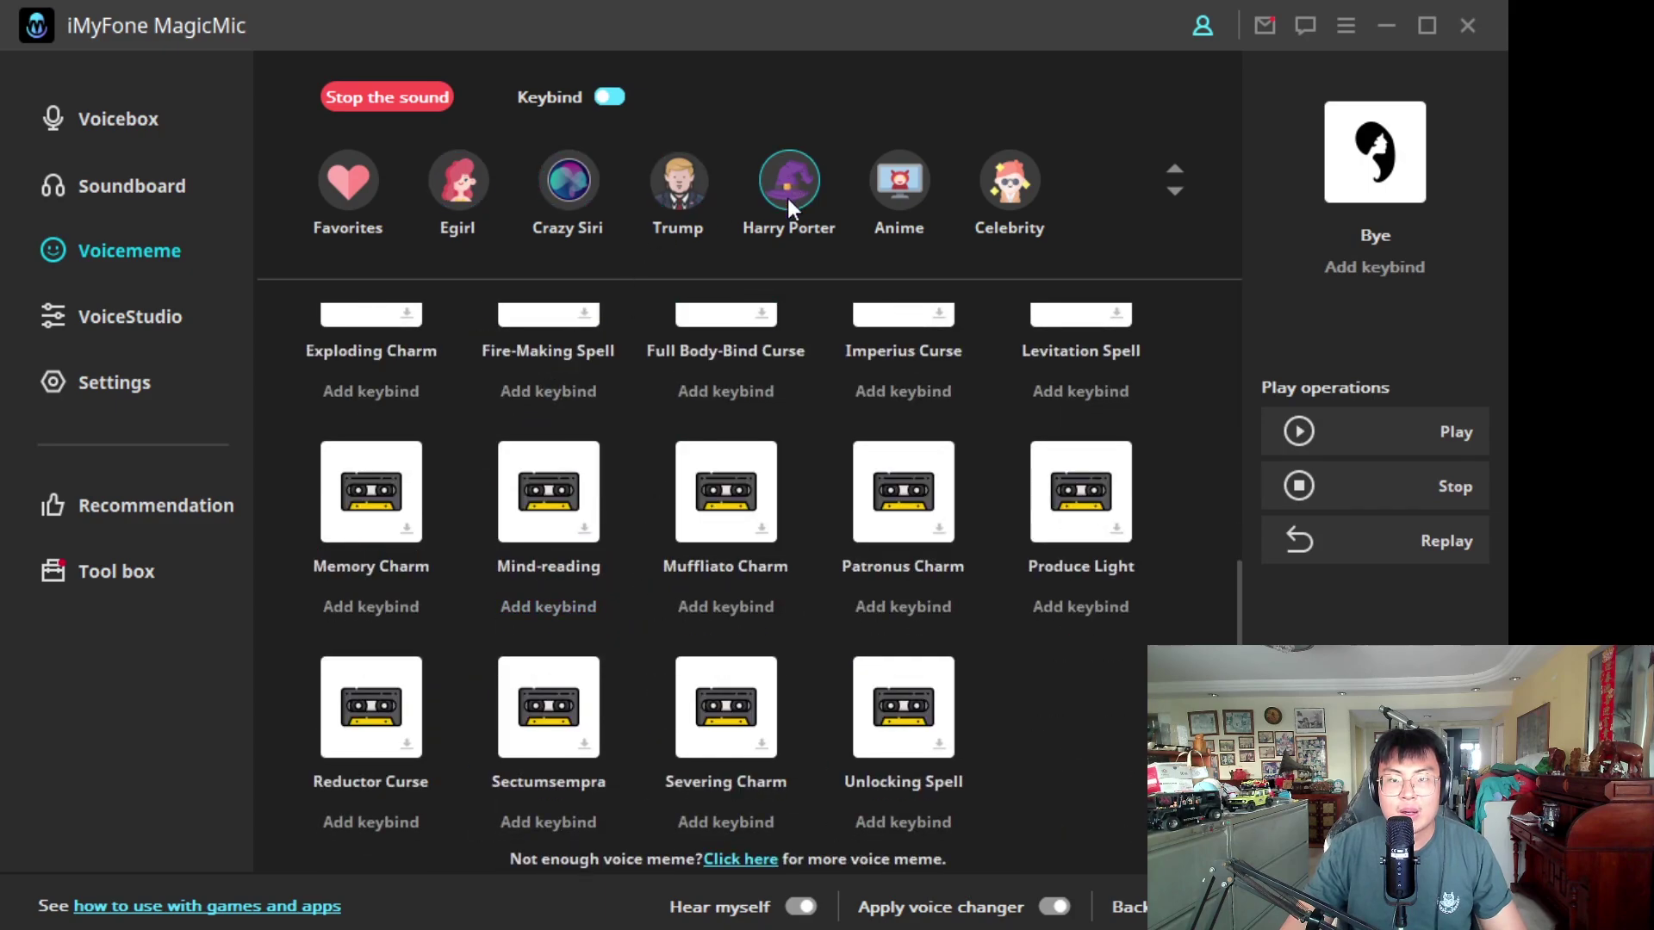
click(725, 495)
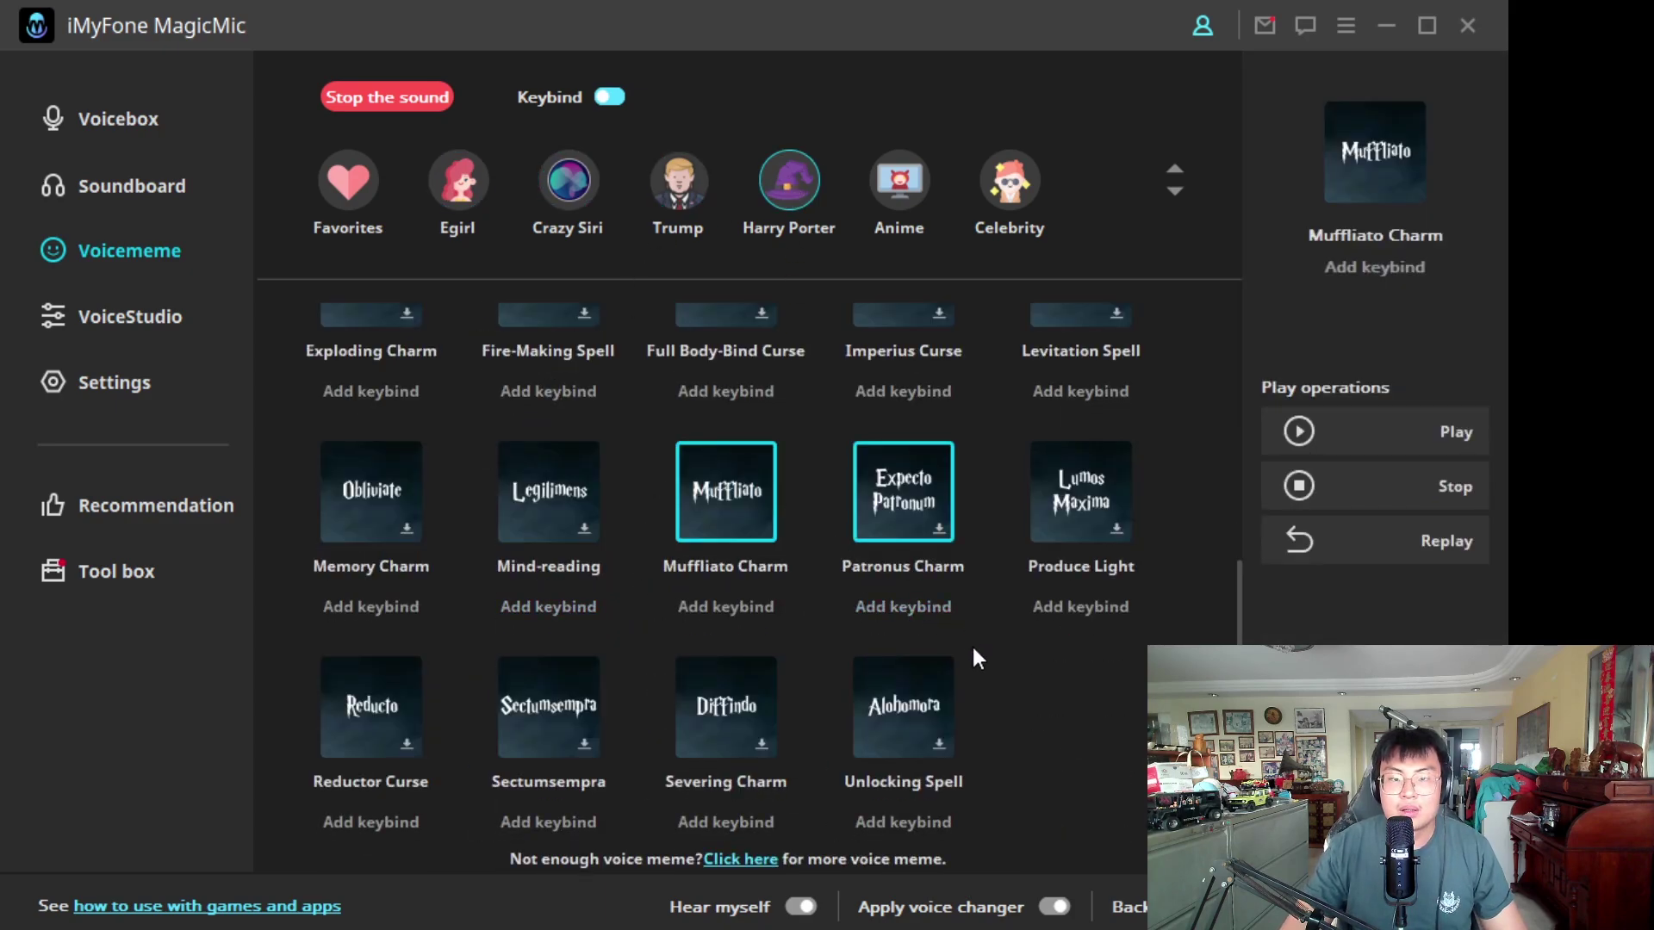
- Play the Anime clip Freaking out, then bring up the VoiceStudio effect list
scroll(971, 621, up, 3)
click(899, 181)
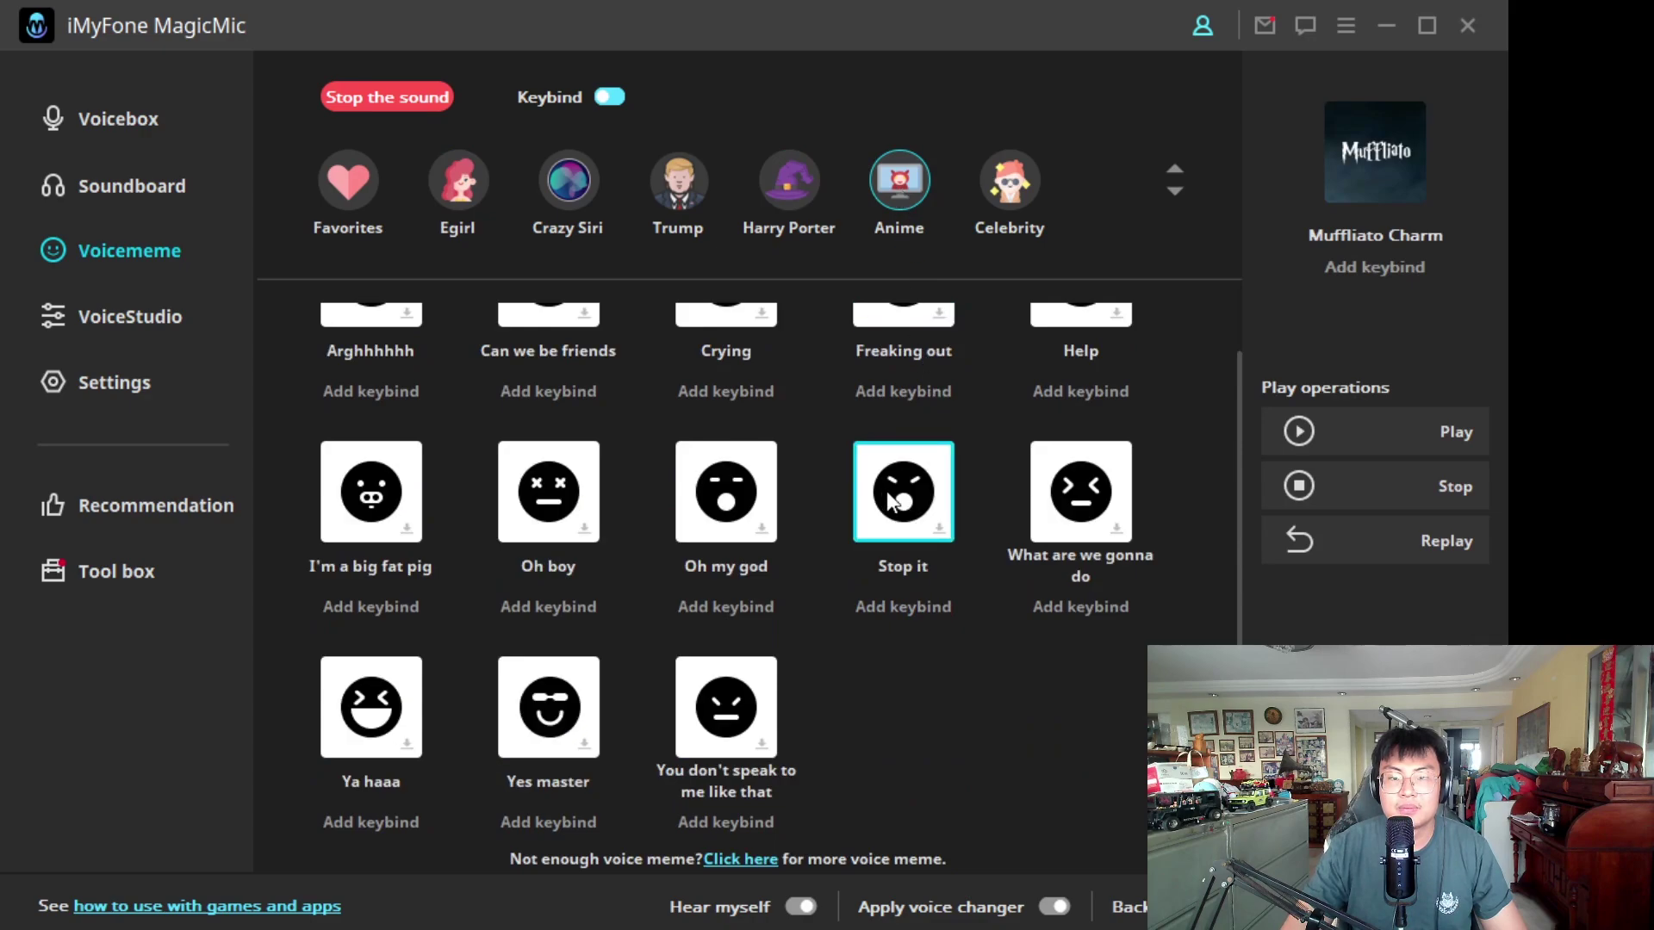
scroll(888, 491, up, 1)
click(914, 388)
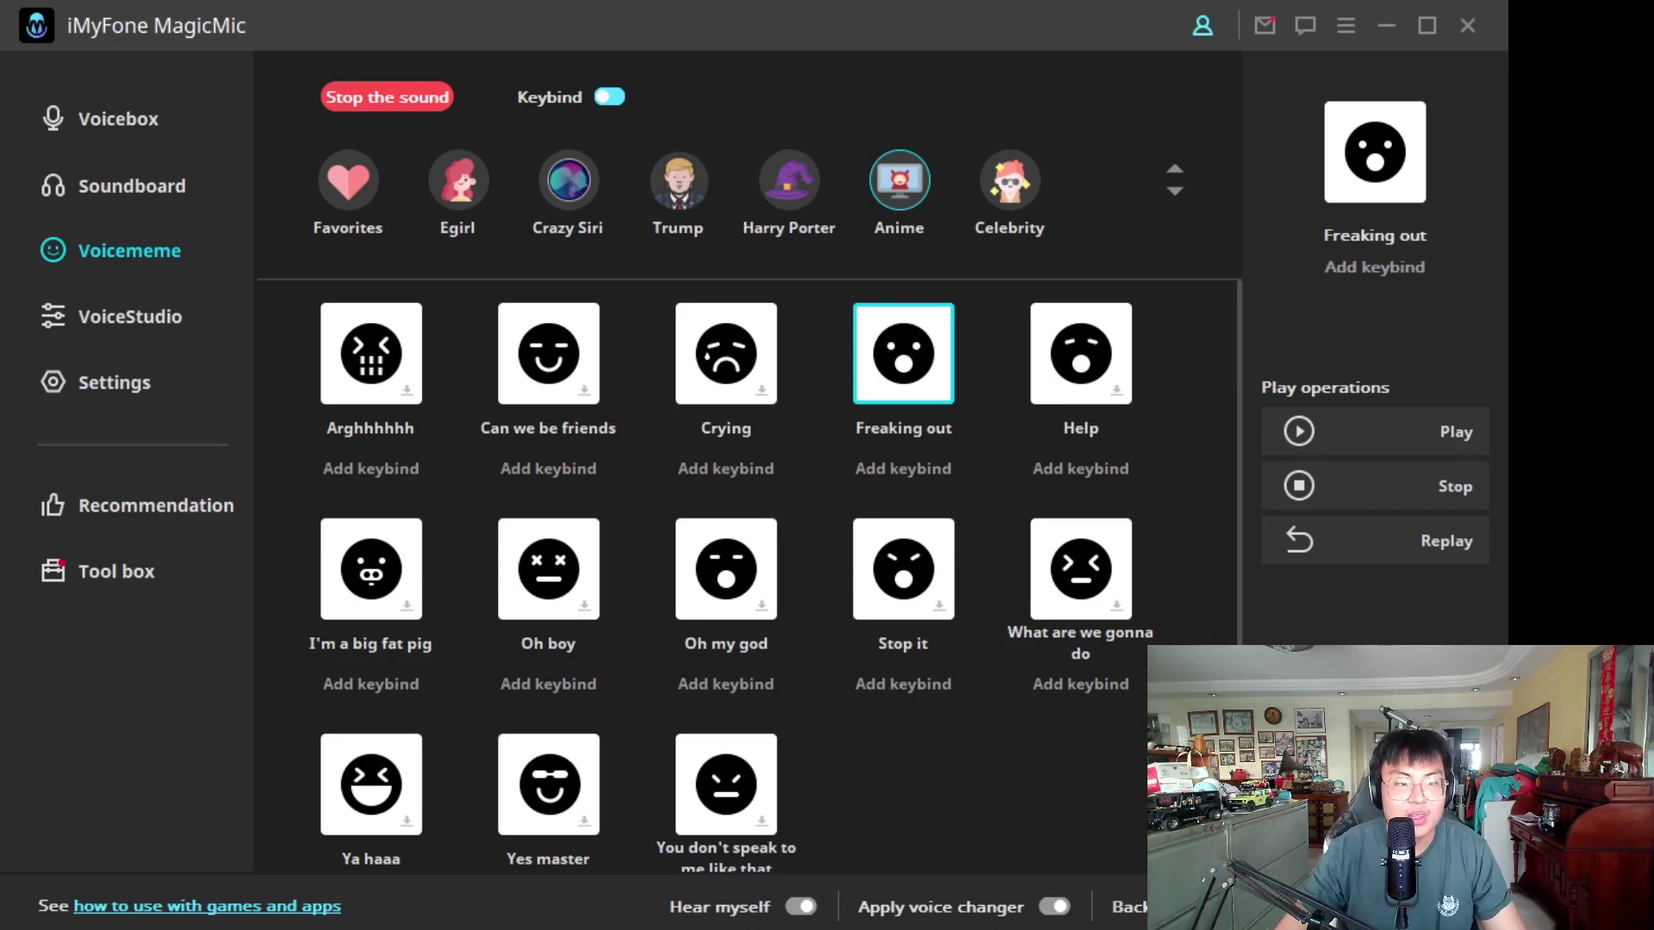
click(133, 316)
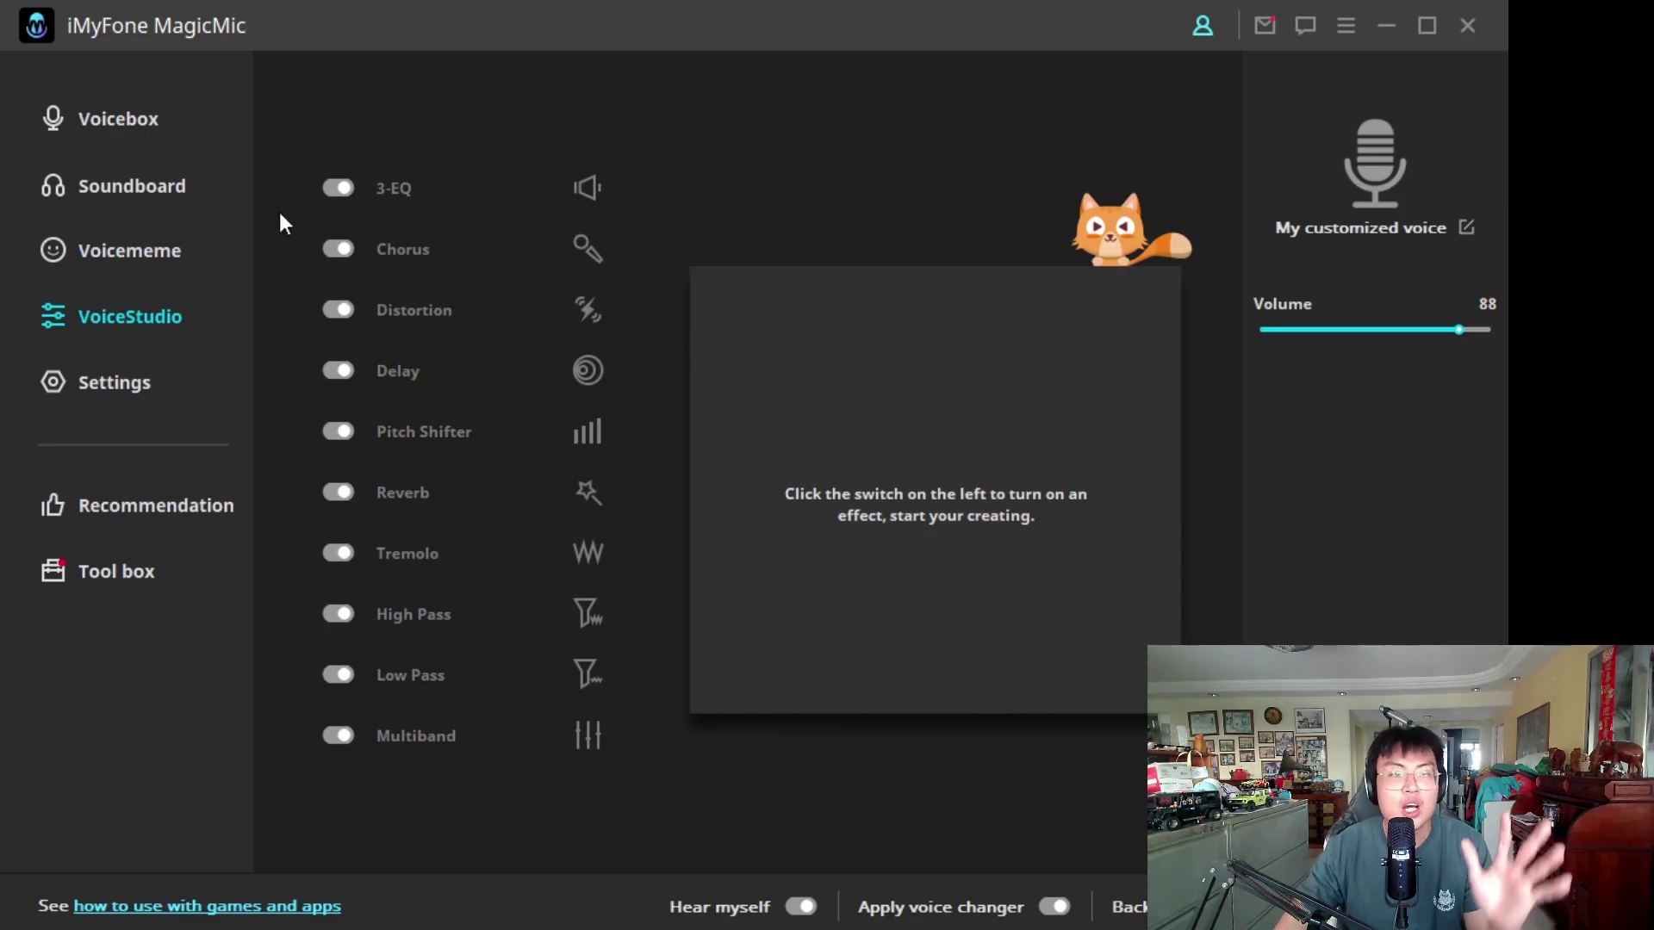
click(129, 121)
scroll(735, 656, up, 10)
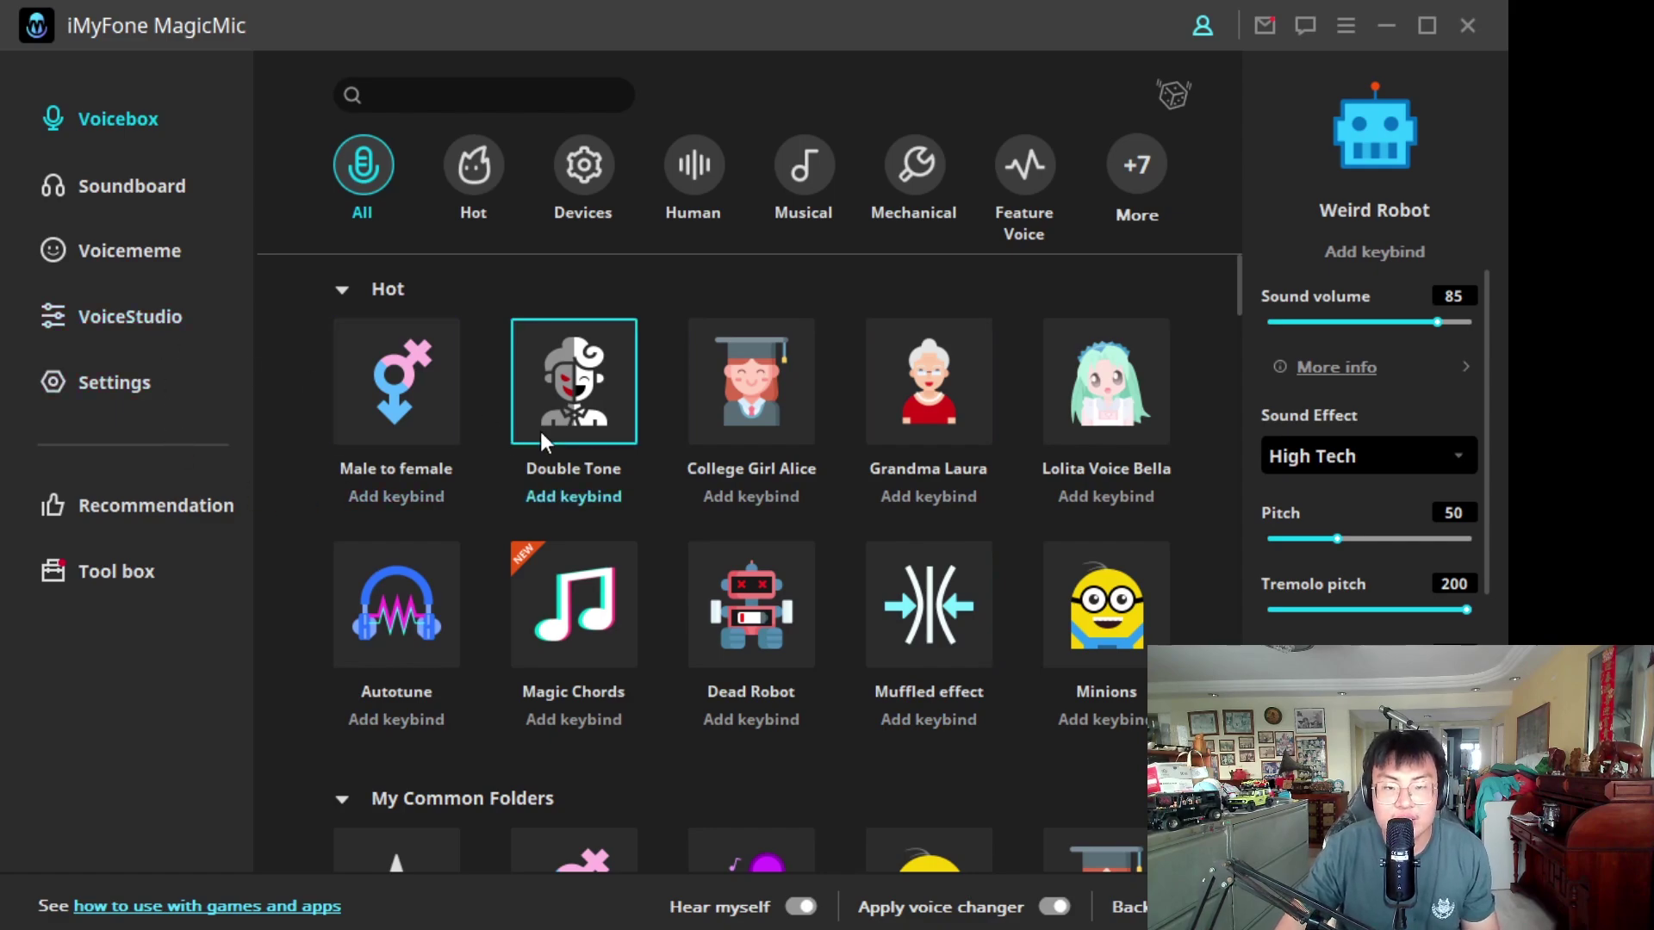
scroll(606, 523, down, 8)
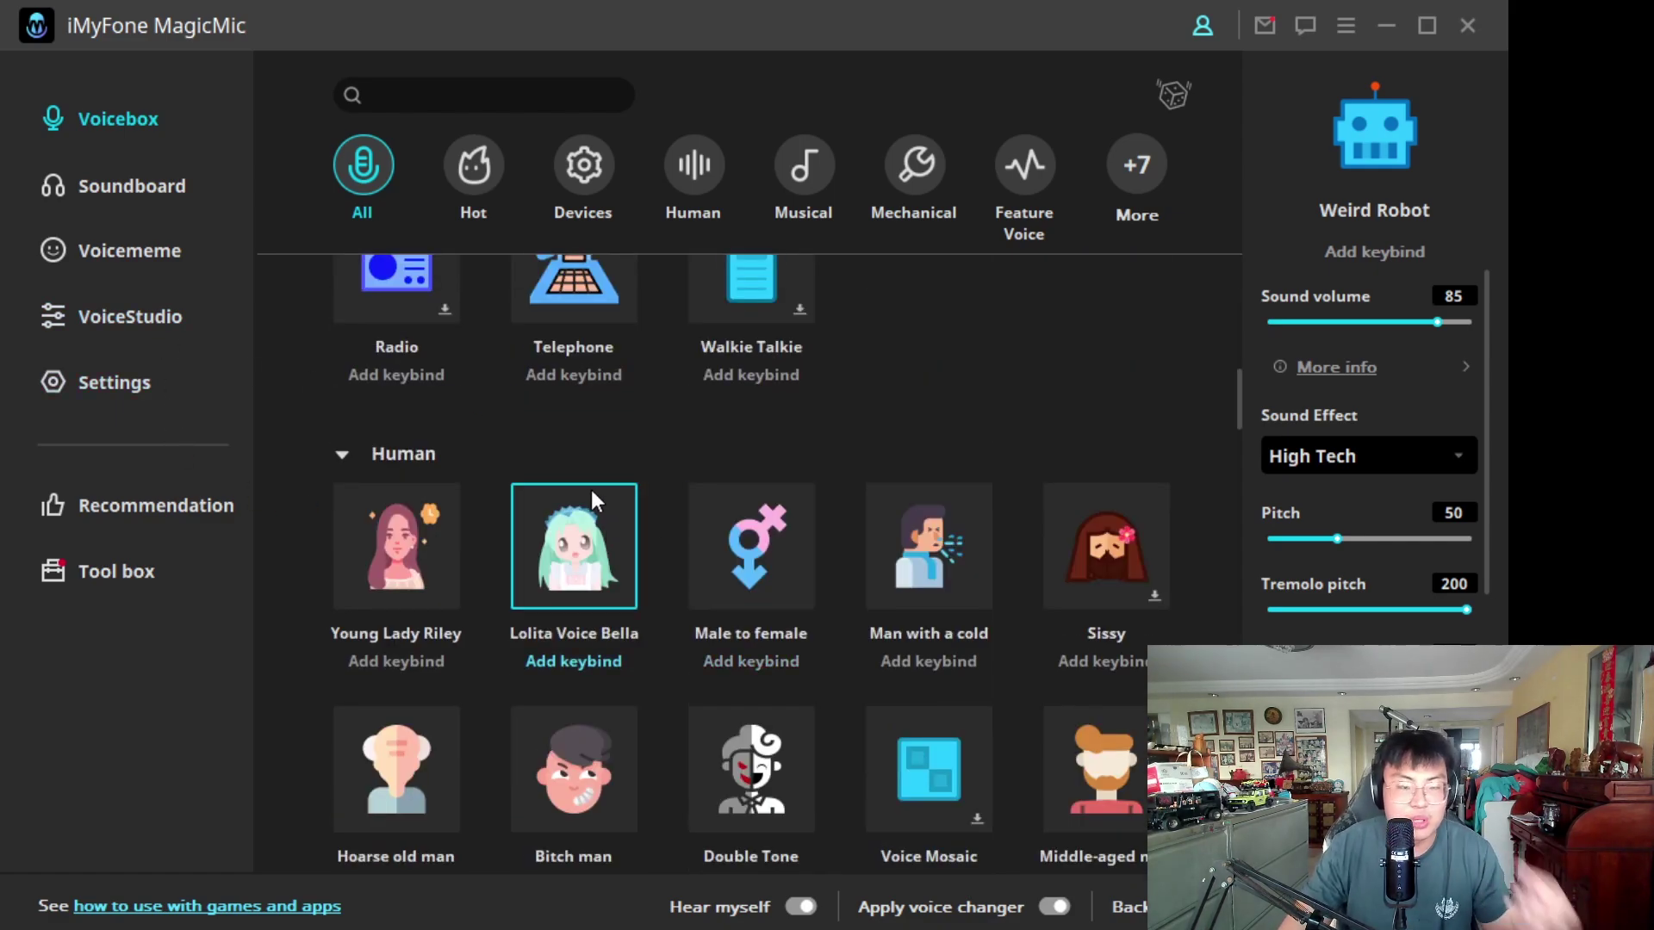
click(131, 320)
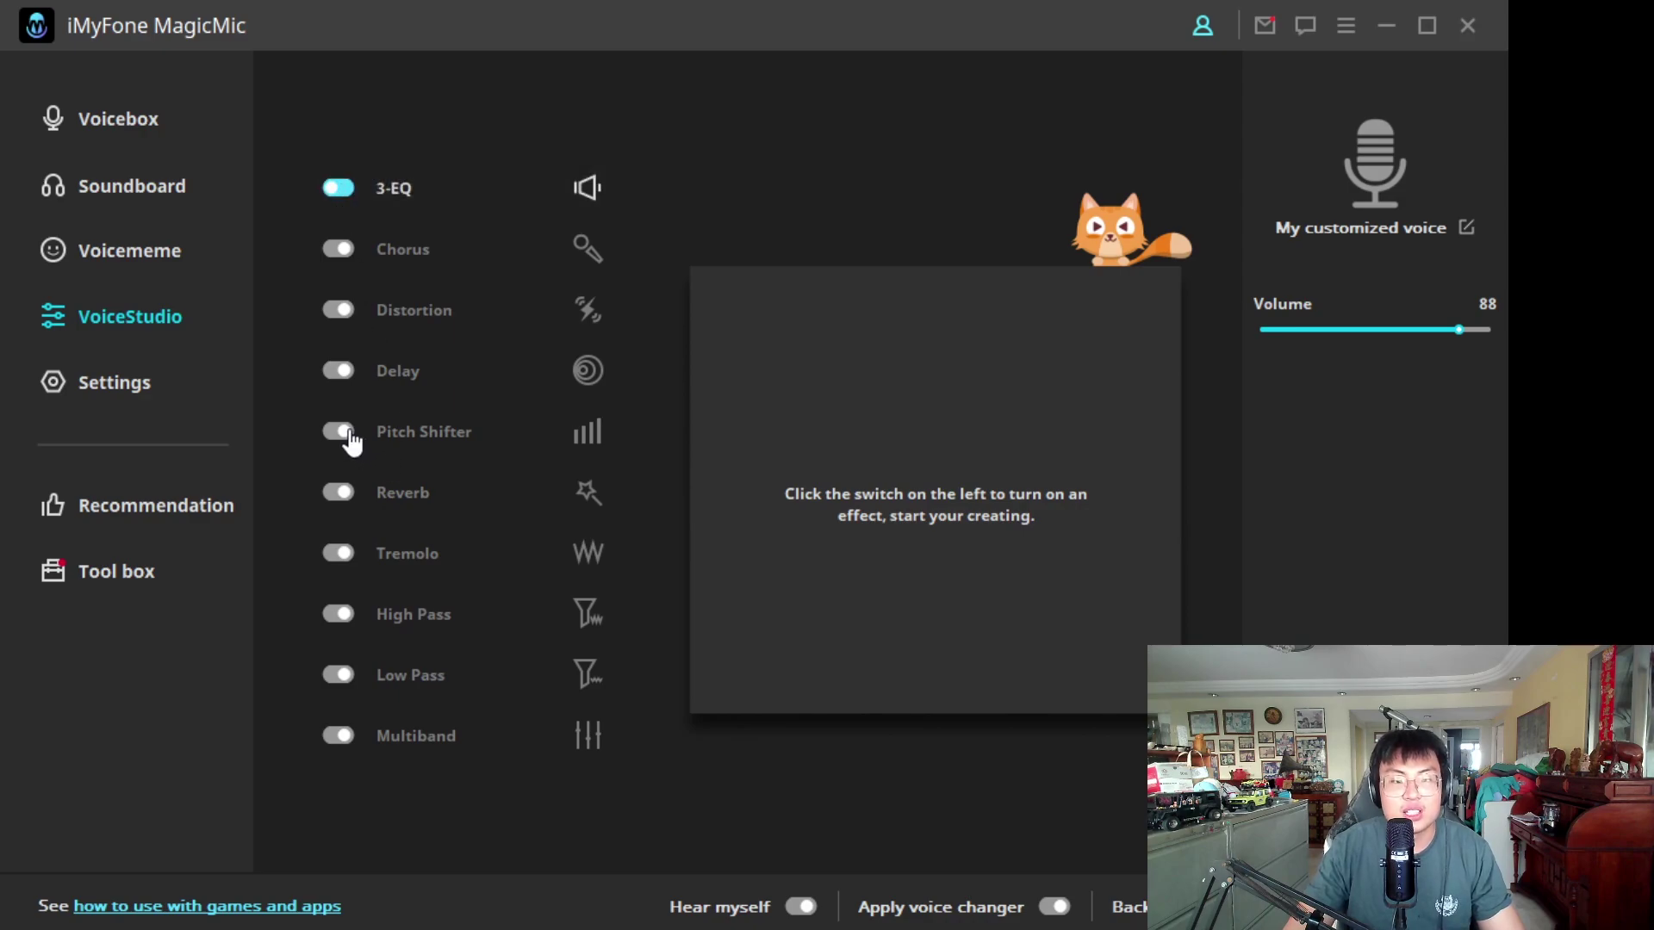
click(339, 431)
- Turn on Tremolo, raise Tremolo pitch to about 38 and lower 3-EQ Bass to 64
click(338, 553)
click(591, 187)
click(594, 436)
click(599, 552)
drag(854, 460, 900, 469)
click(591, 191)
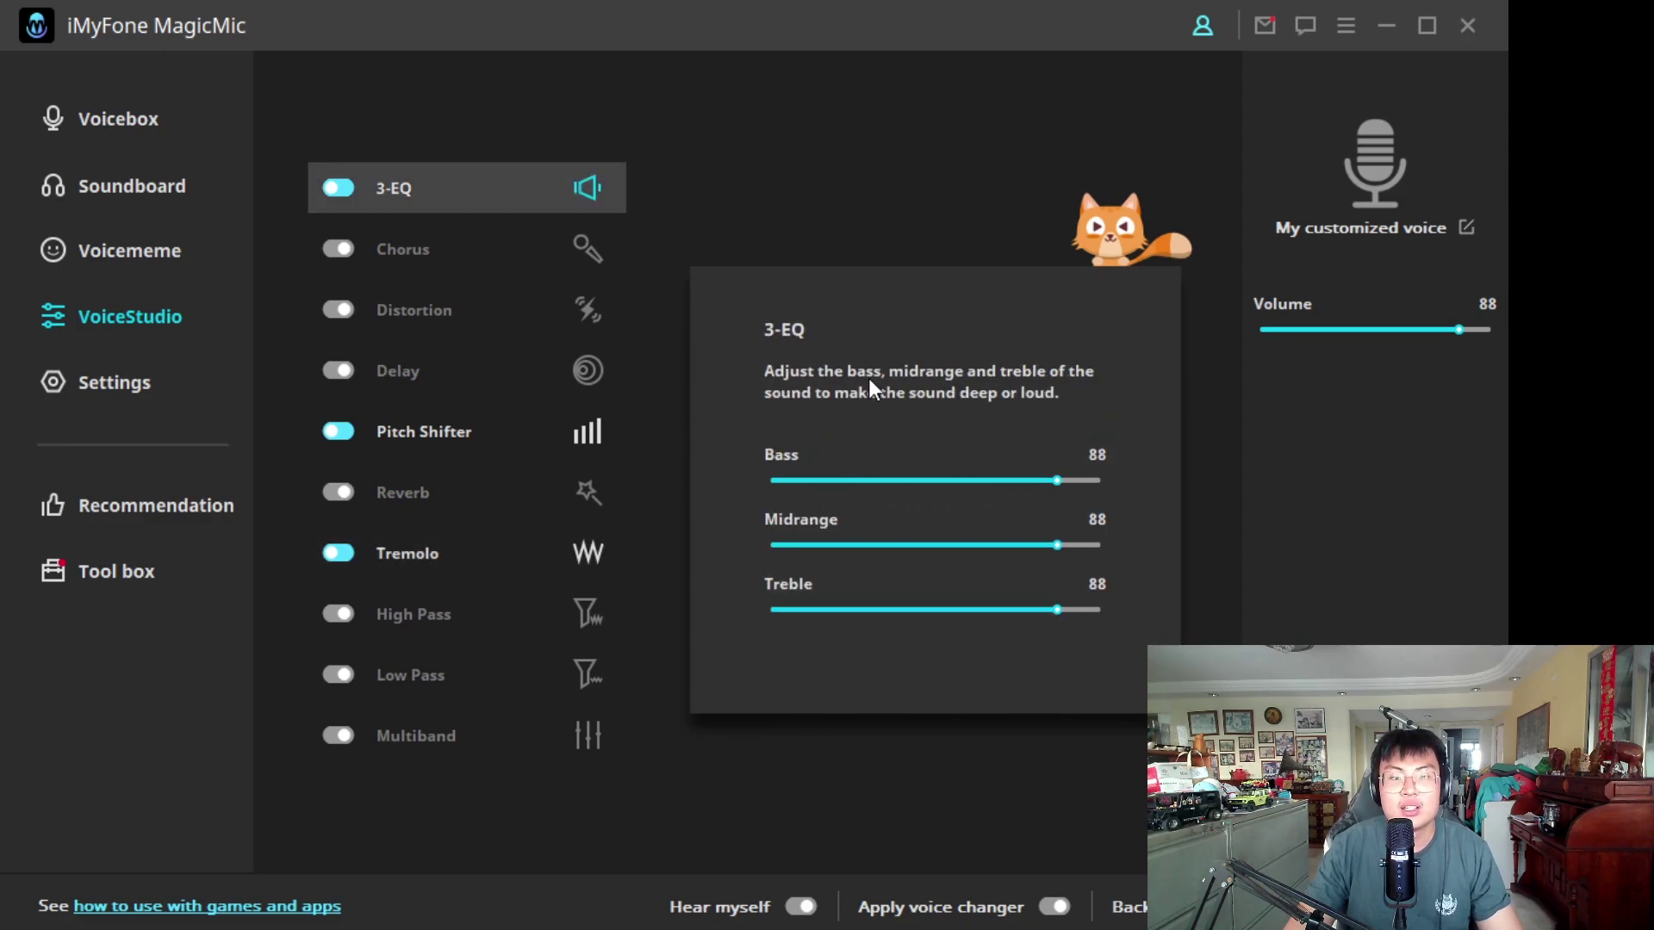
mouse_move(1058, 480)
mouse_down()
mouse_move(956, 491)
mouse_move(1028, 484)
mouse_up()
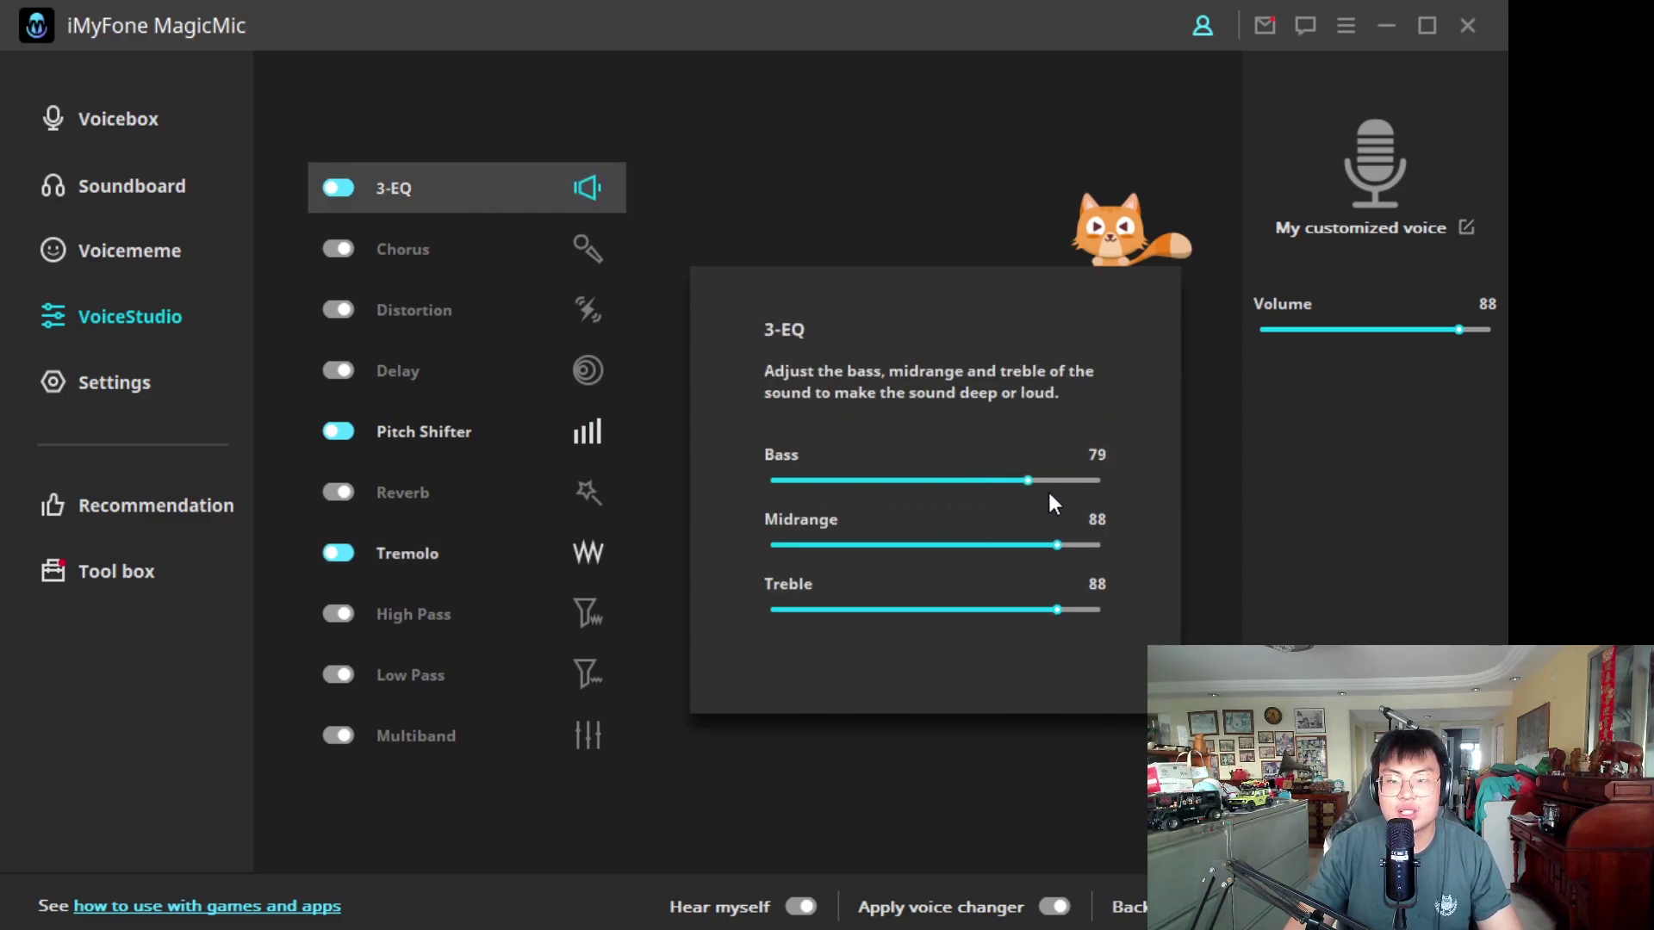
- Test the voice changer on and off while raising 3-EQ Bass to 82, then open Settings
click(1056, 911)
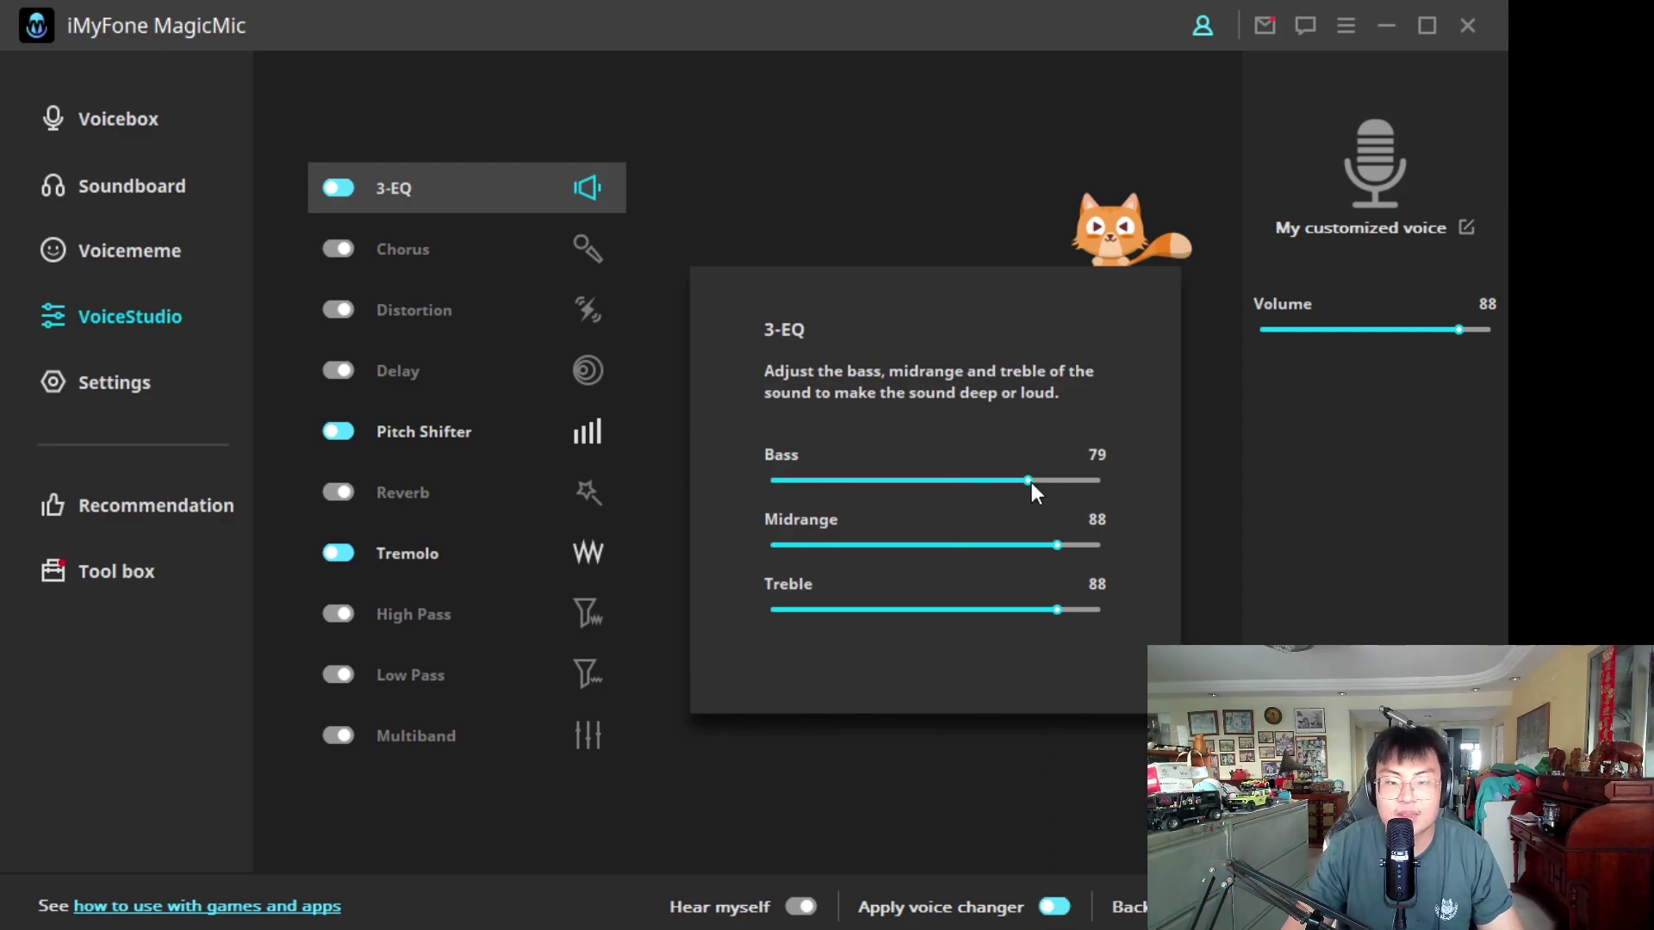
mouse_move(1031, 491)
mouse_down()
mouse_move(1091, 492)
mouse_move(771, 493)
mouse_move(1044, 508)
mouse_up()
click(1058, 905)
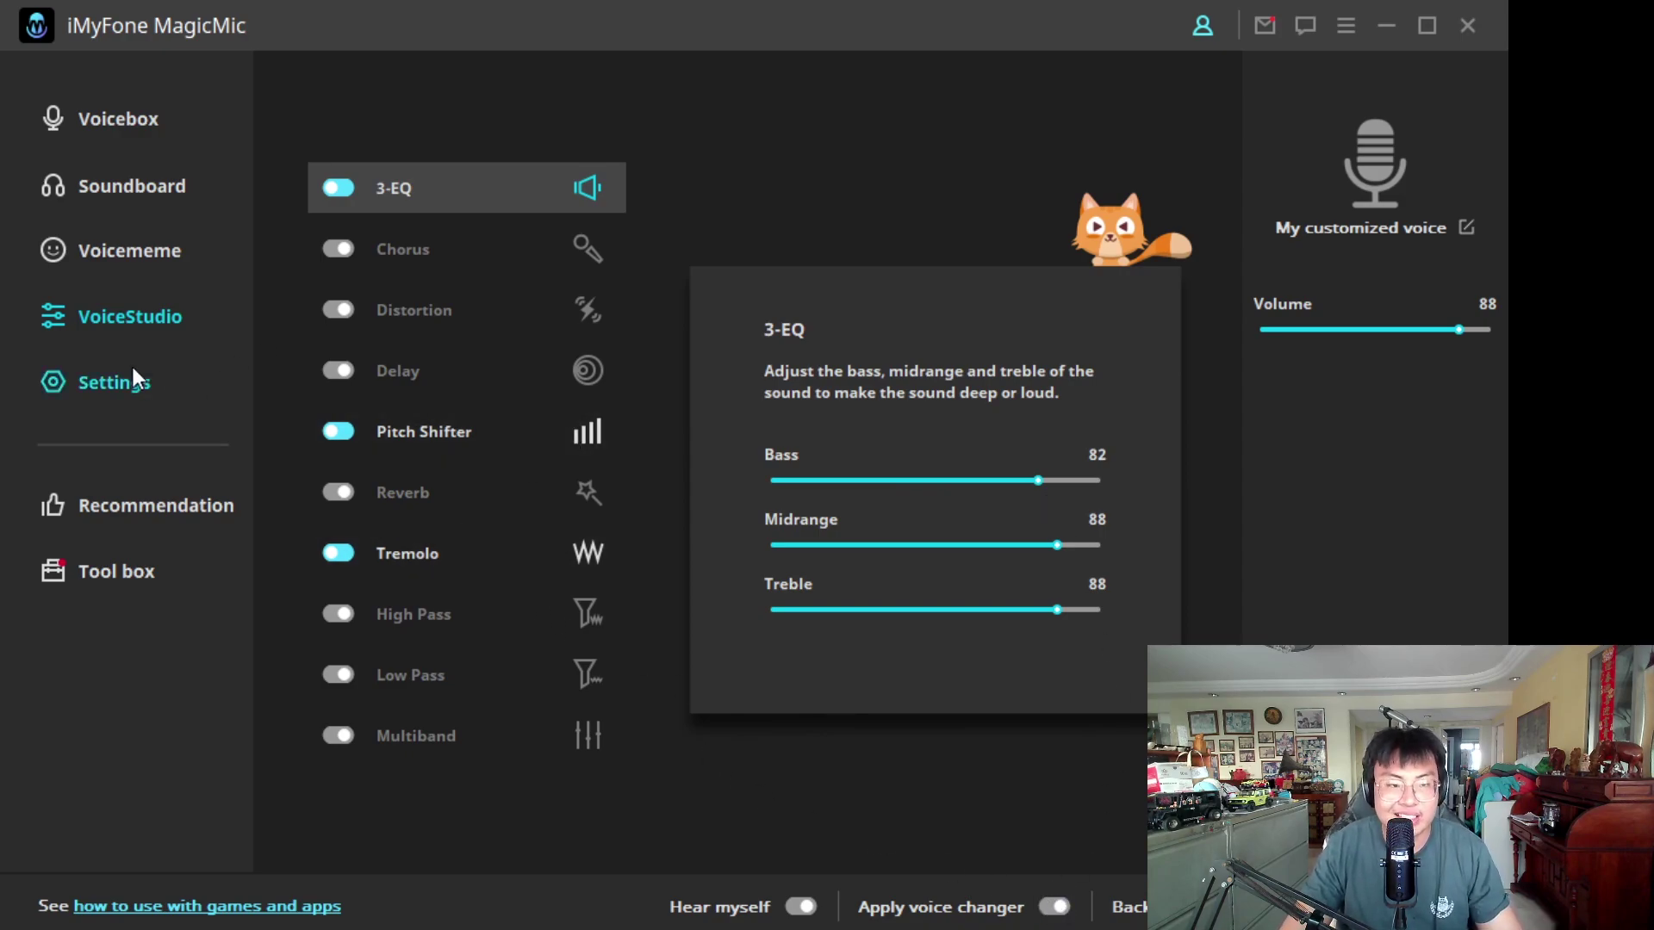
click(439, 557)
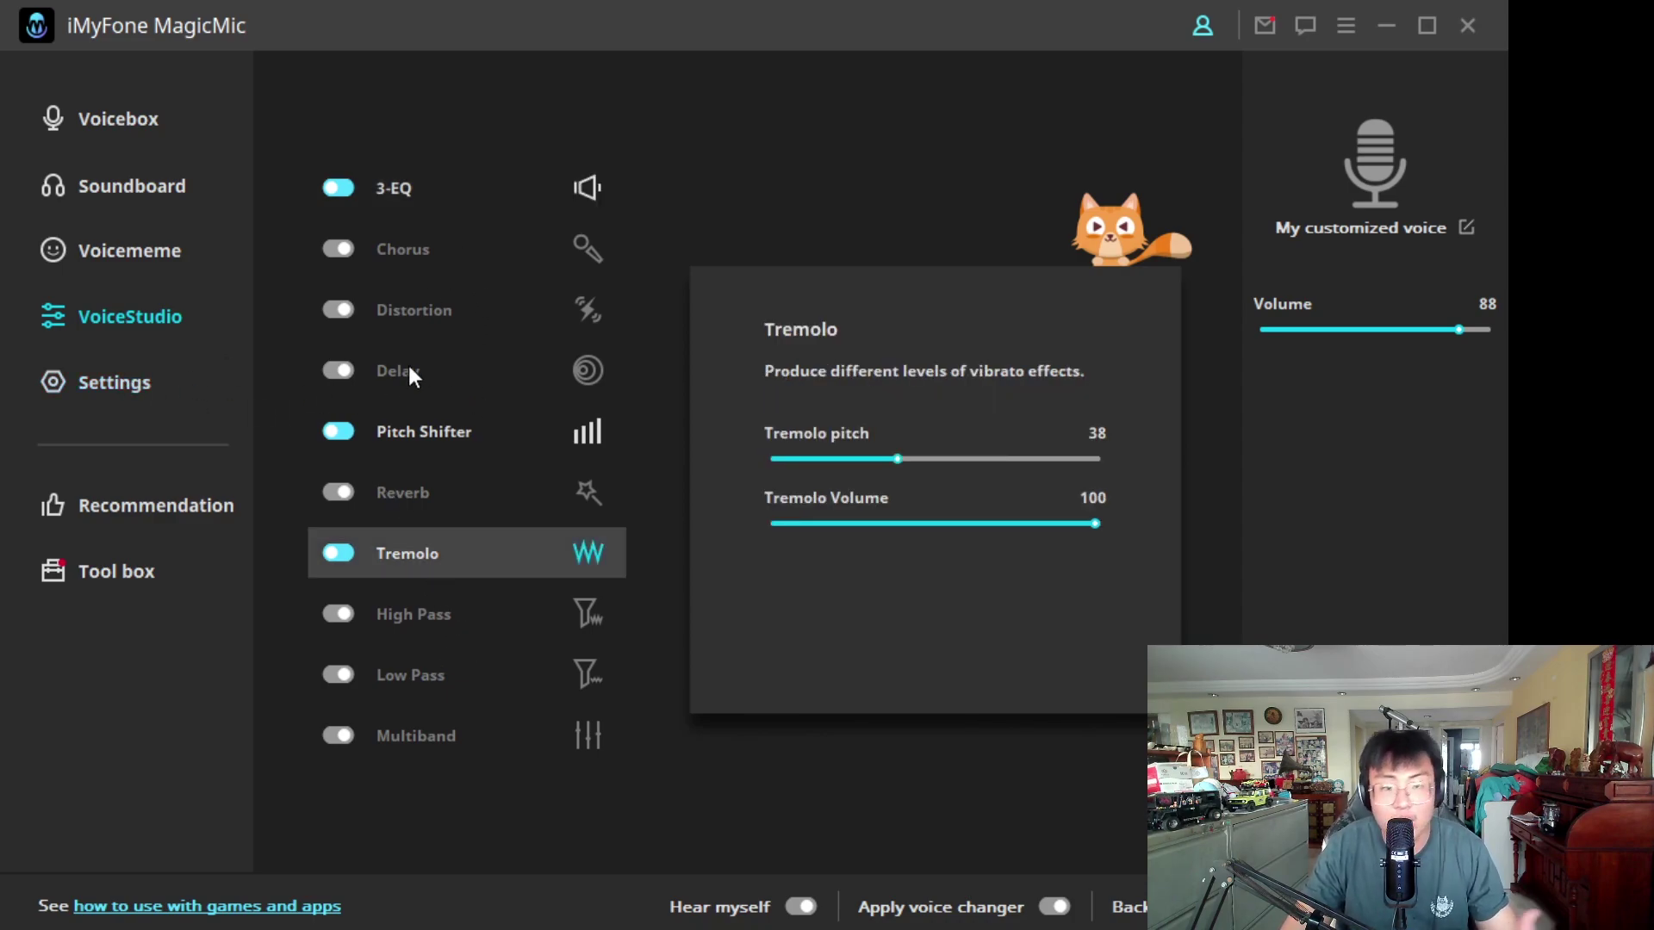
click(120, 388)
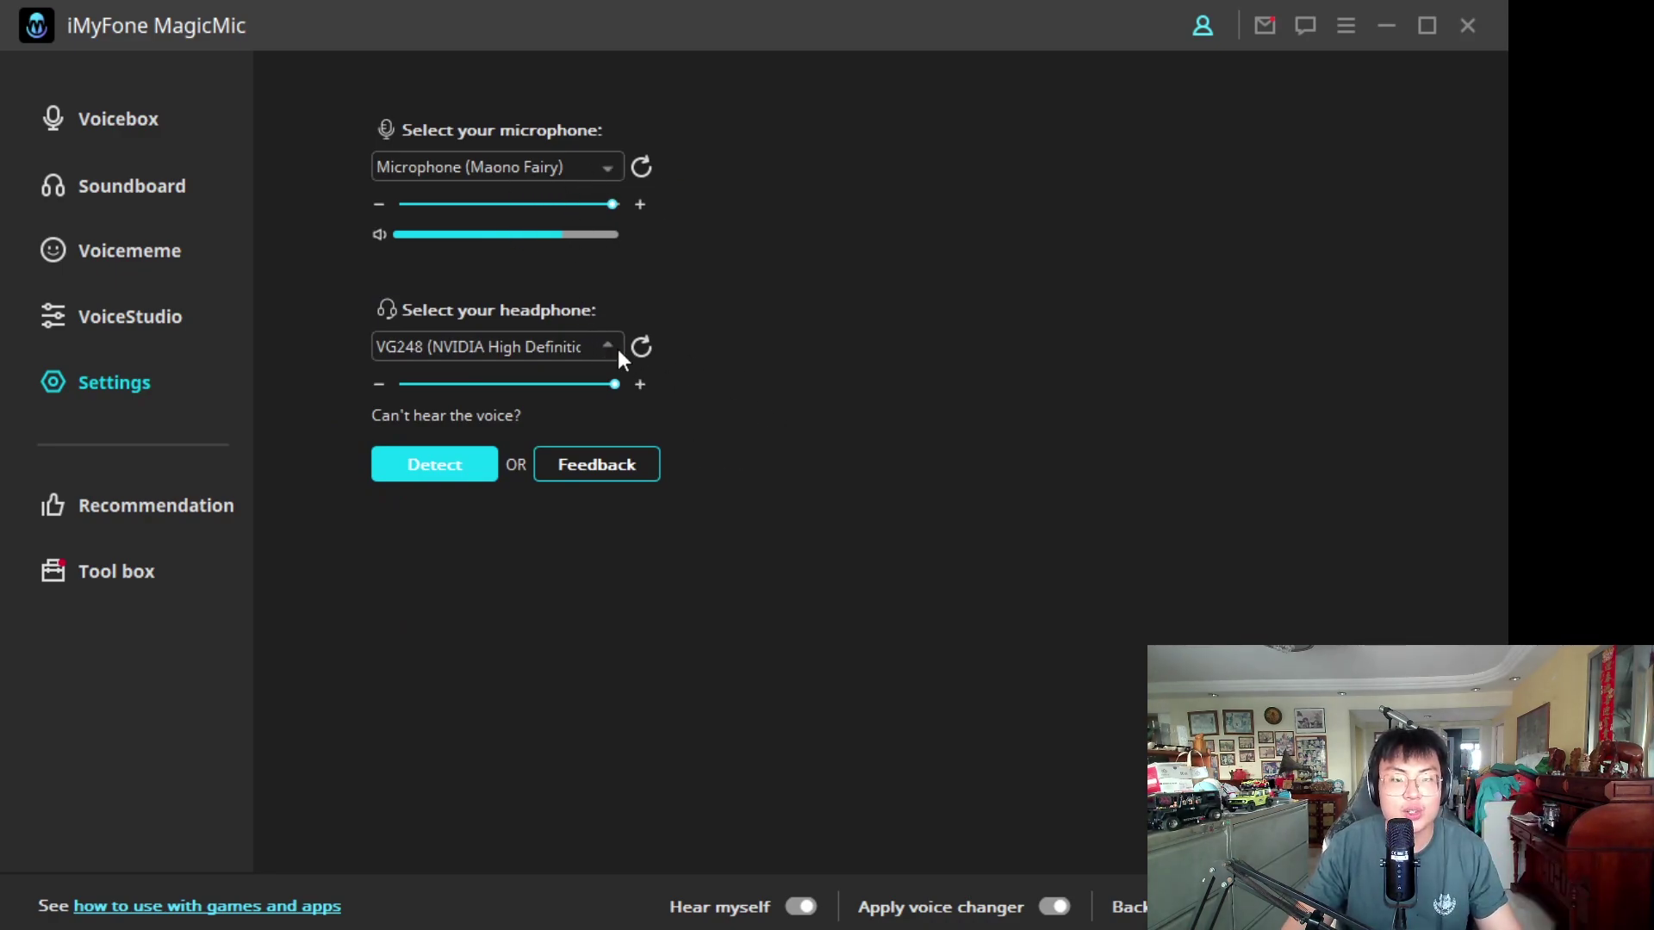
- Browse the Recommendation article cards, then return to the Voicebox voice grid
click(158, 505)
scroll(653, 516, down, 2)
scroll(653, 516, down, 10)
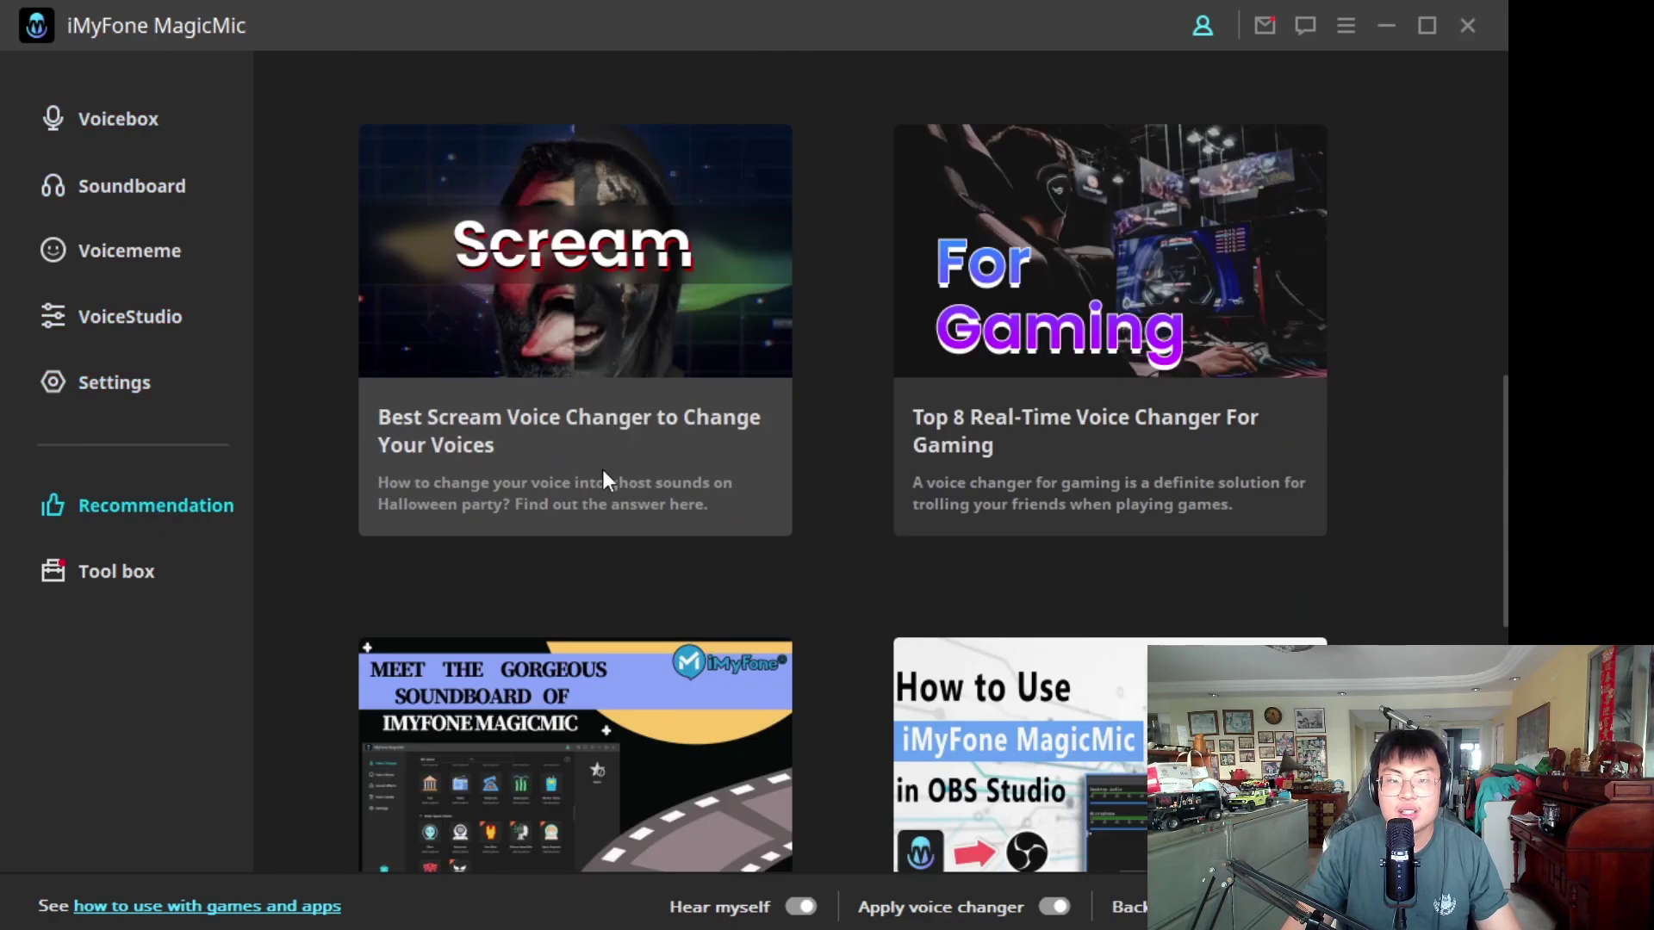
scroll(640, 464, up, 5)
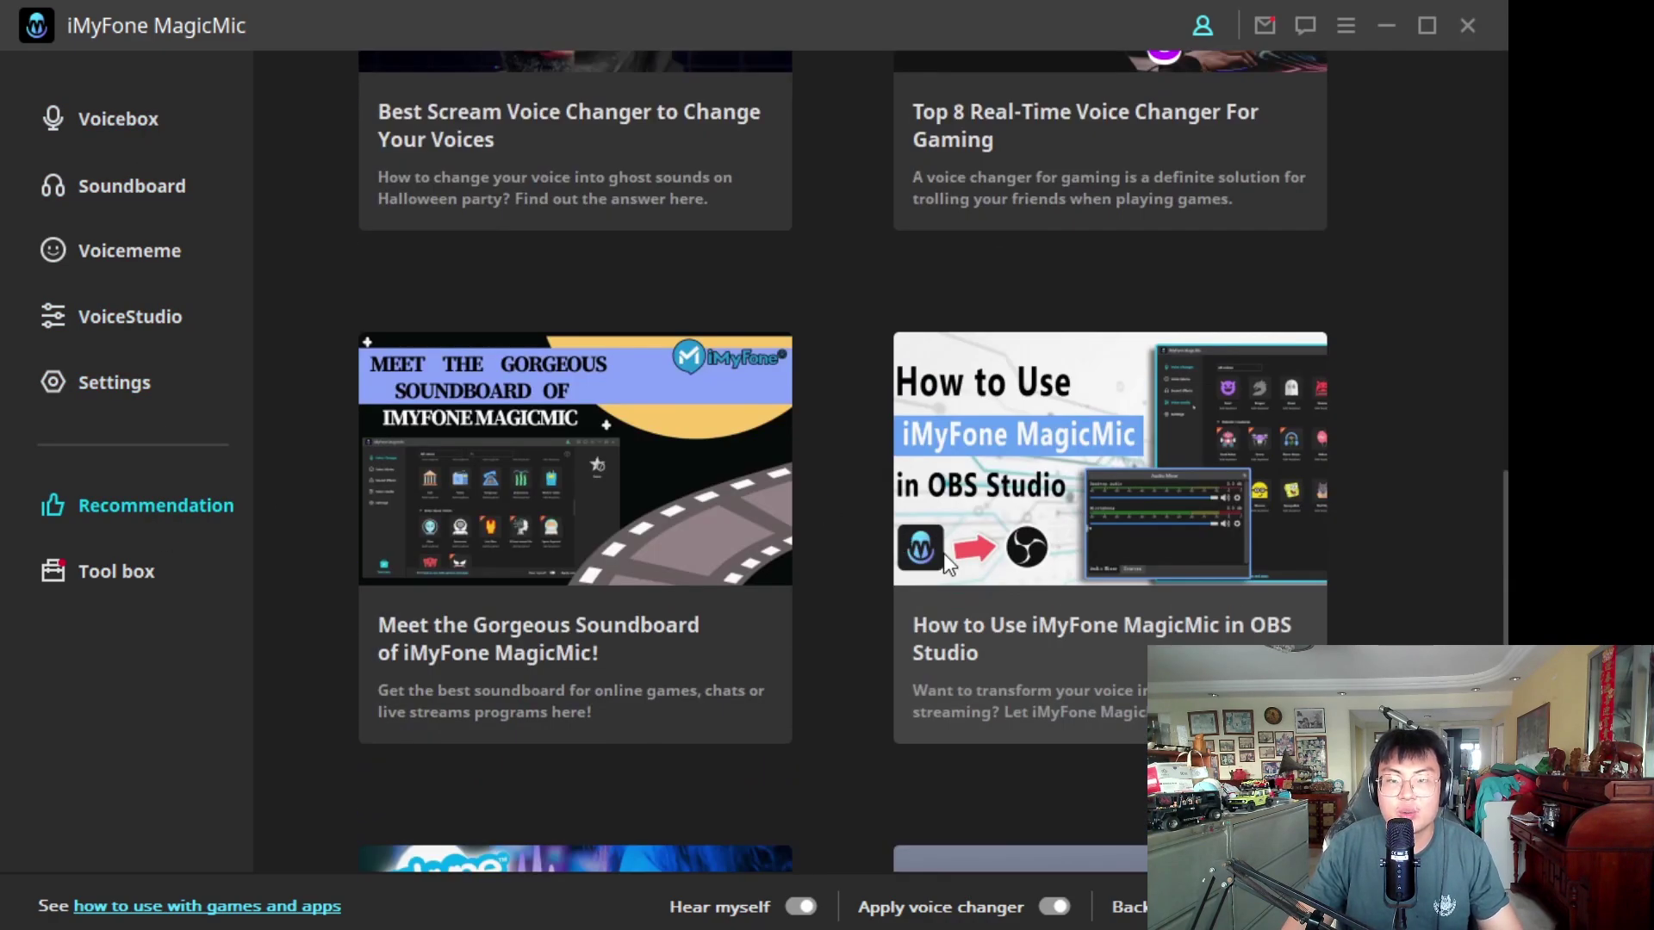
scroll(937, 549, up, 9)
scroll(760, 535, down, 9)
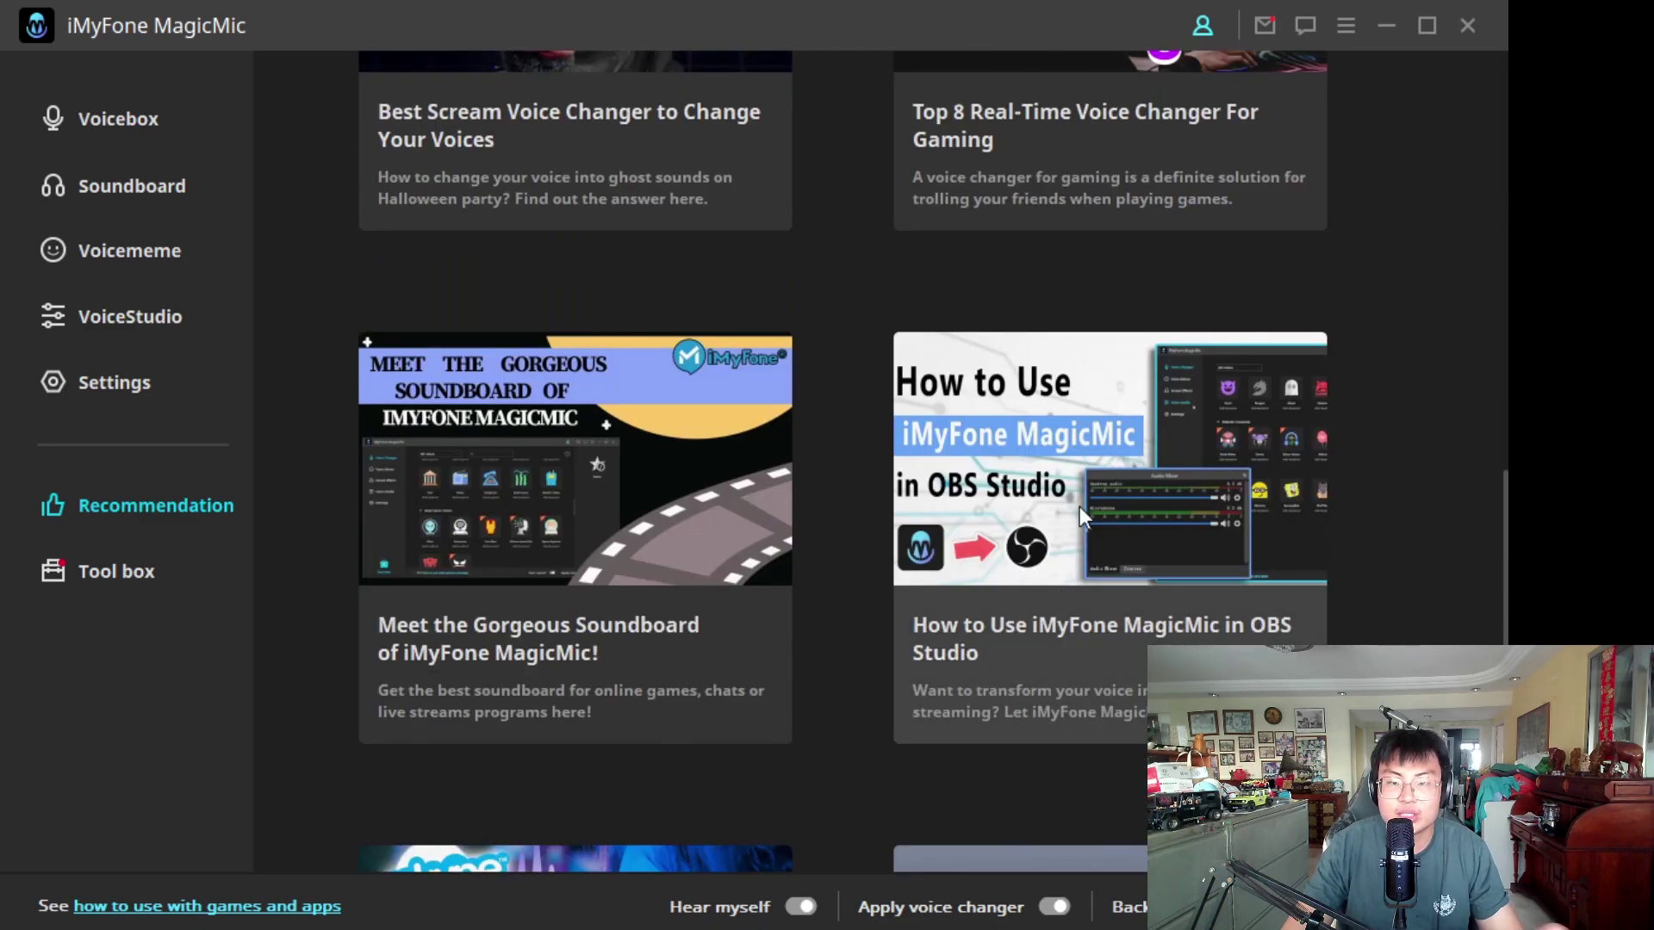
scroll(820, 471, up, 5)
click(128, 119)
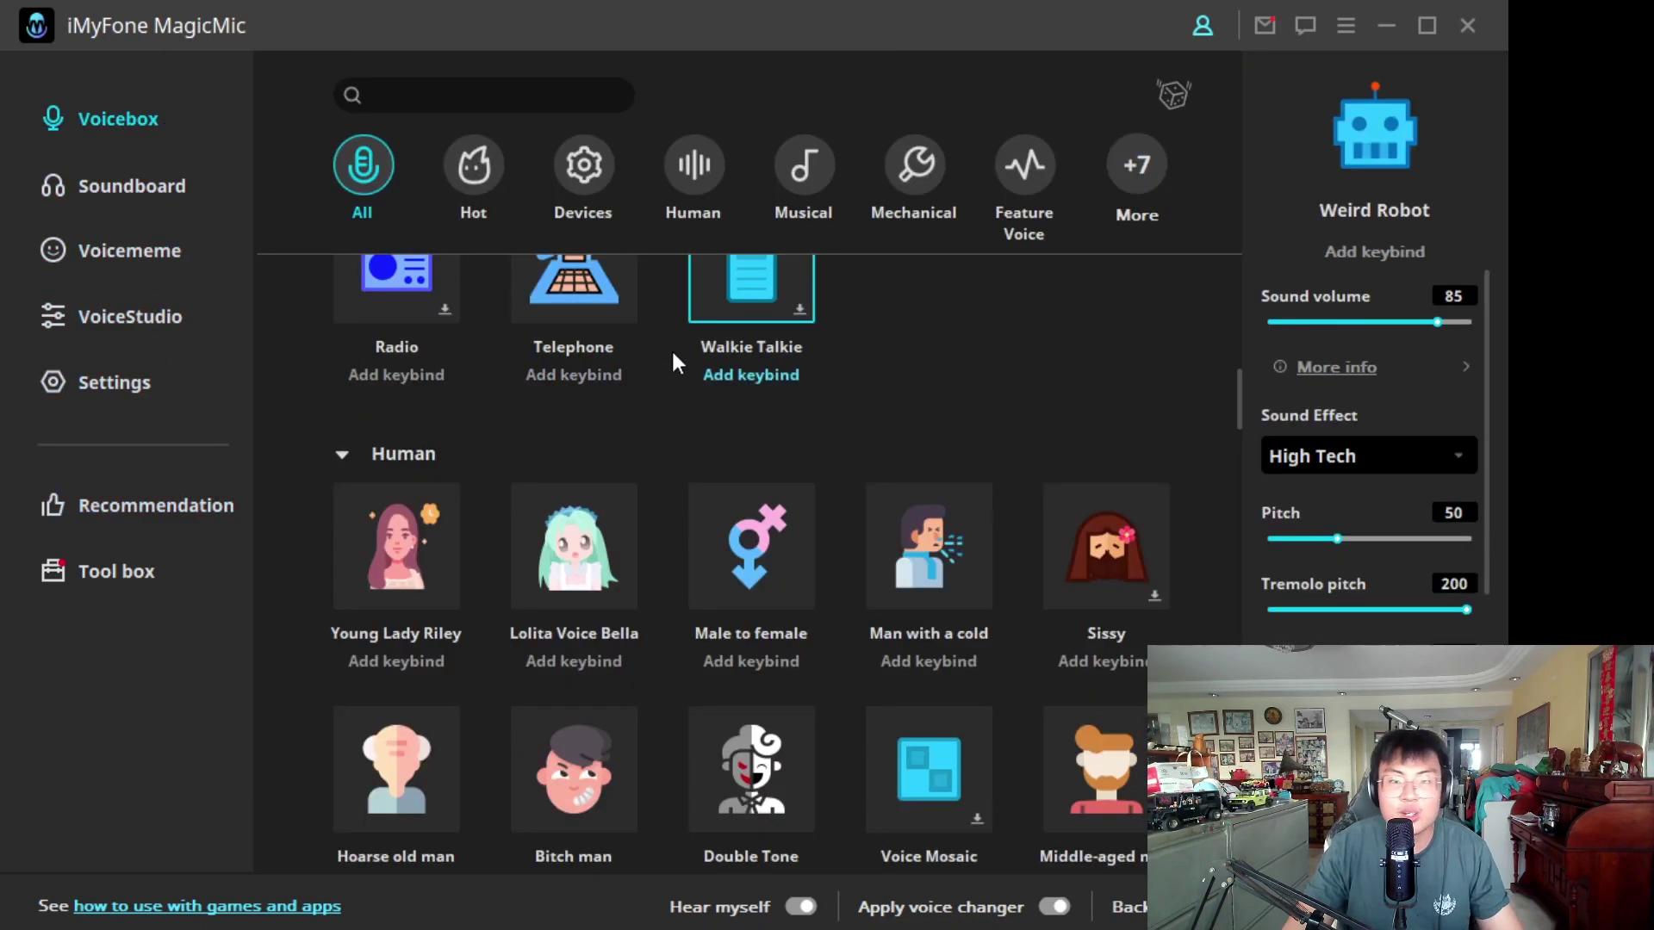
scroll(862, 431, up, 10)
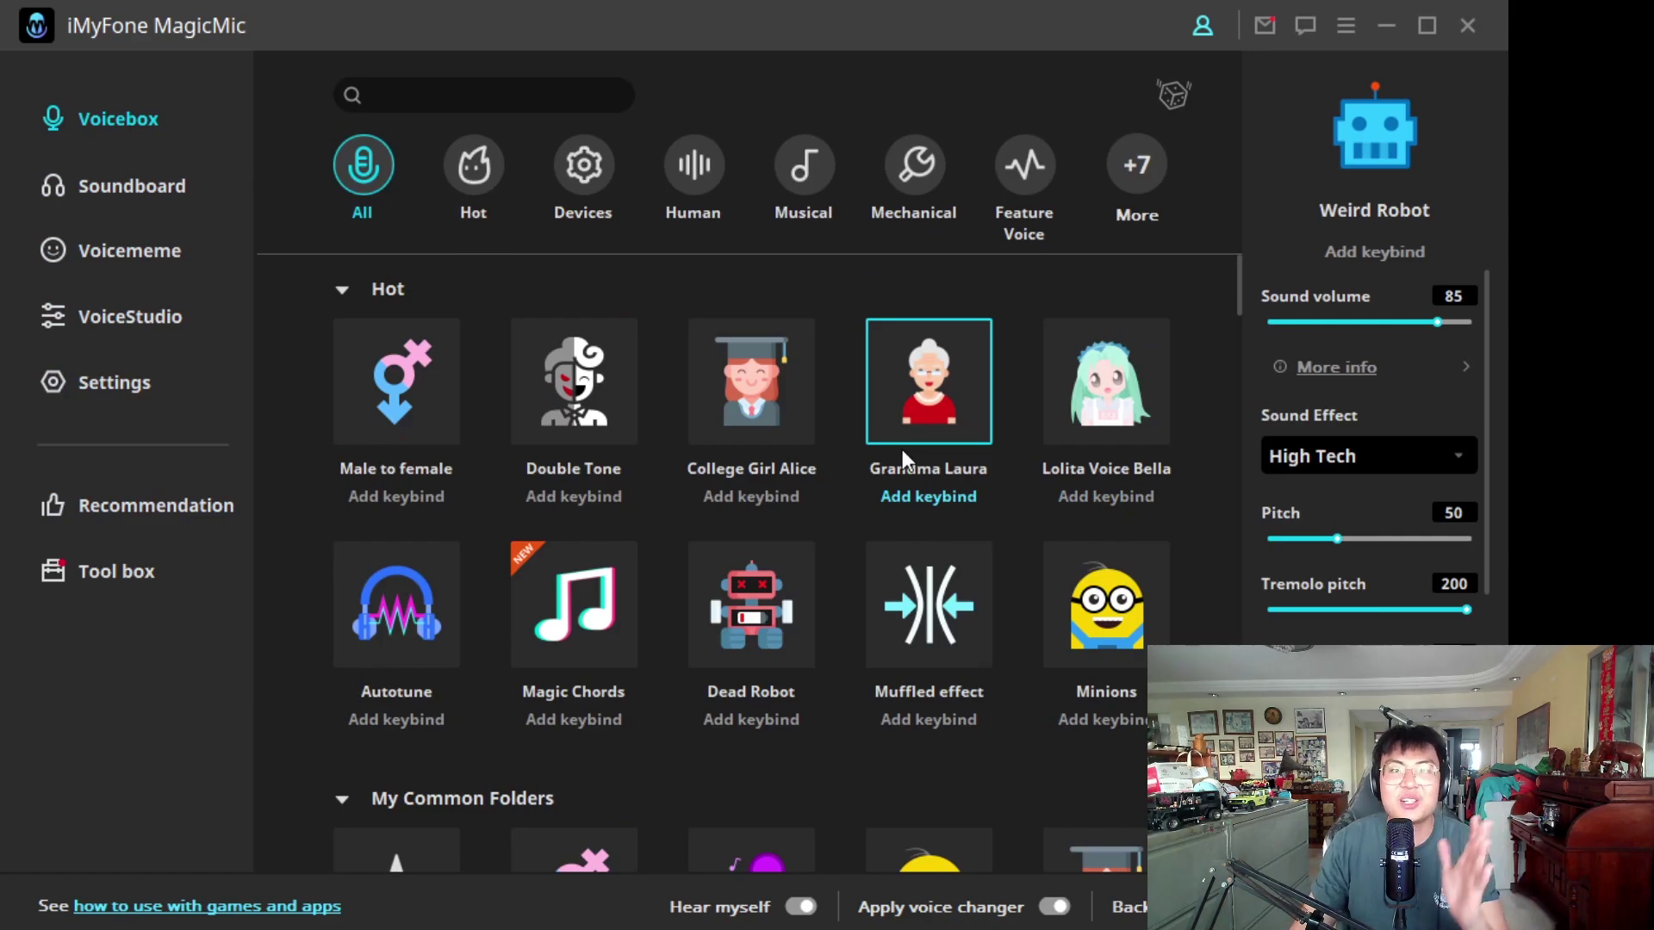